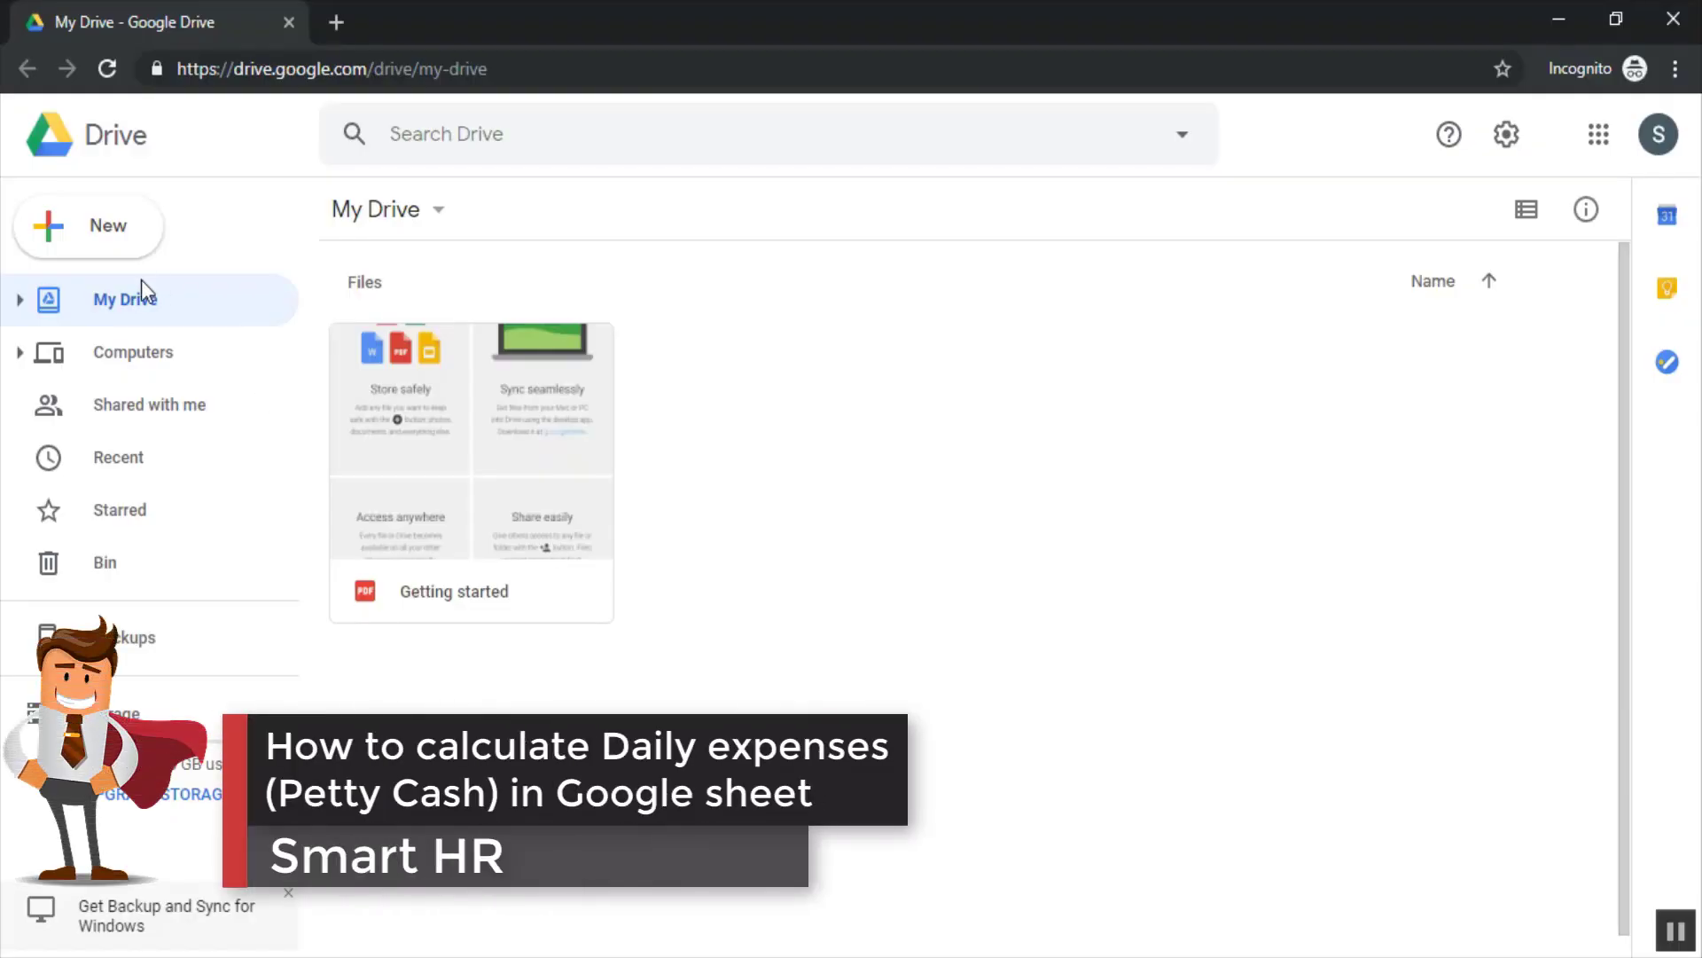
Show Drive's New menu with the Google Sheets blank and template choices.
click(94, 243)
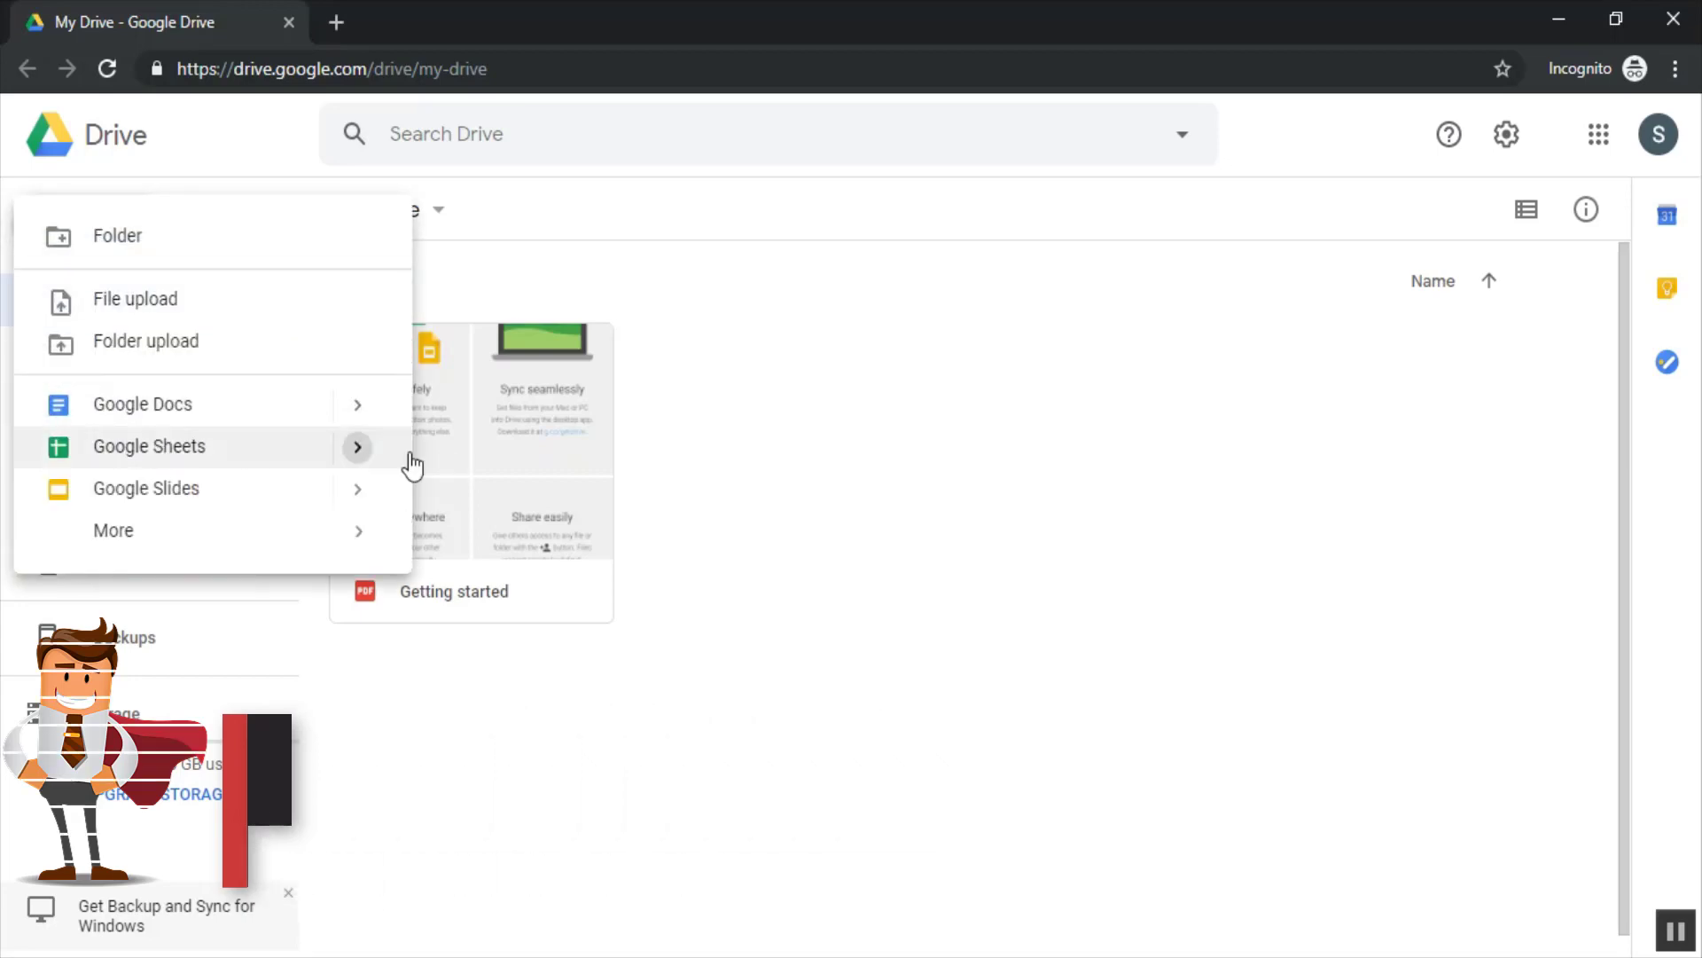
mouse_move(218, 654)
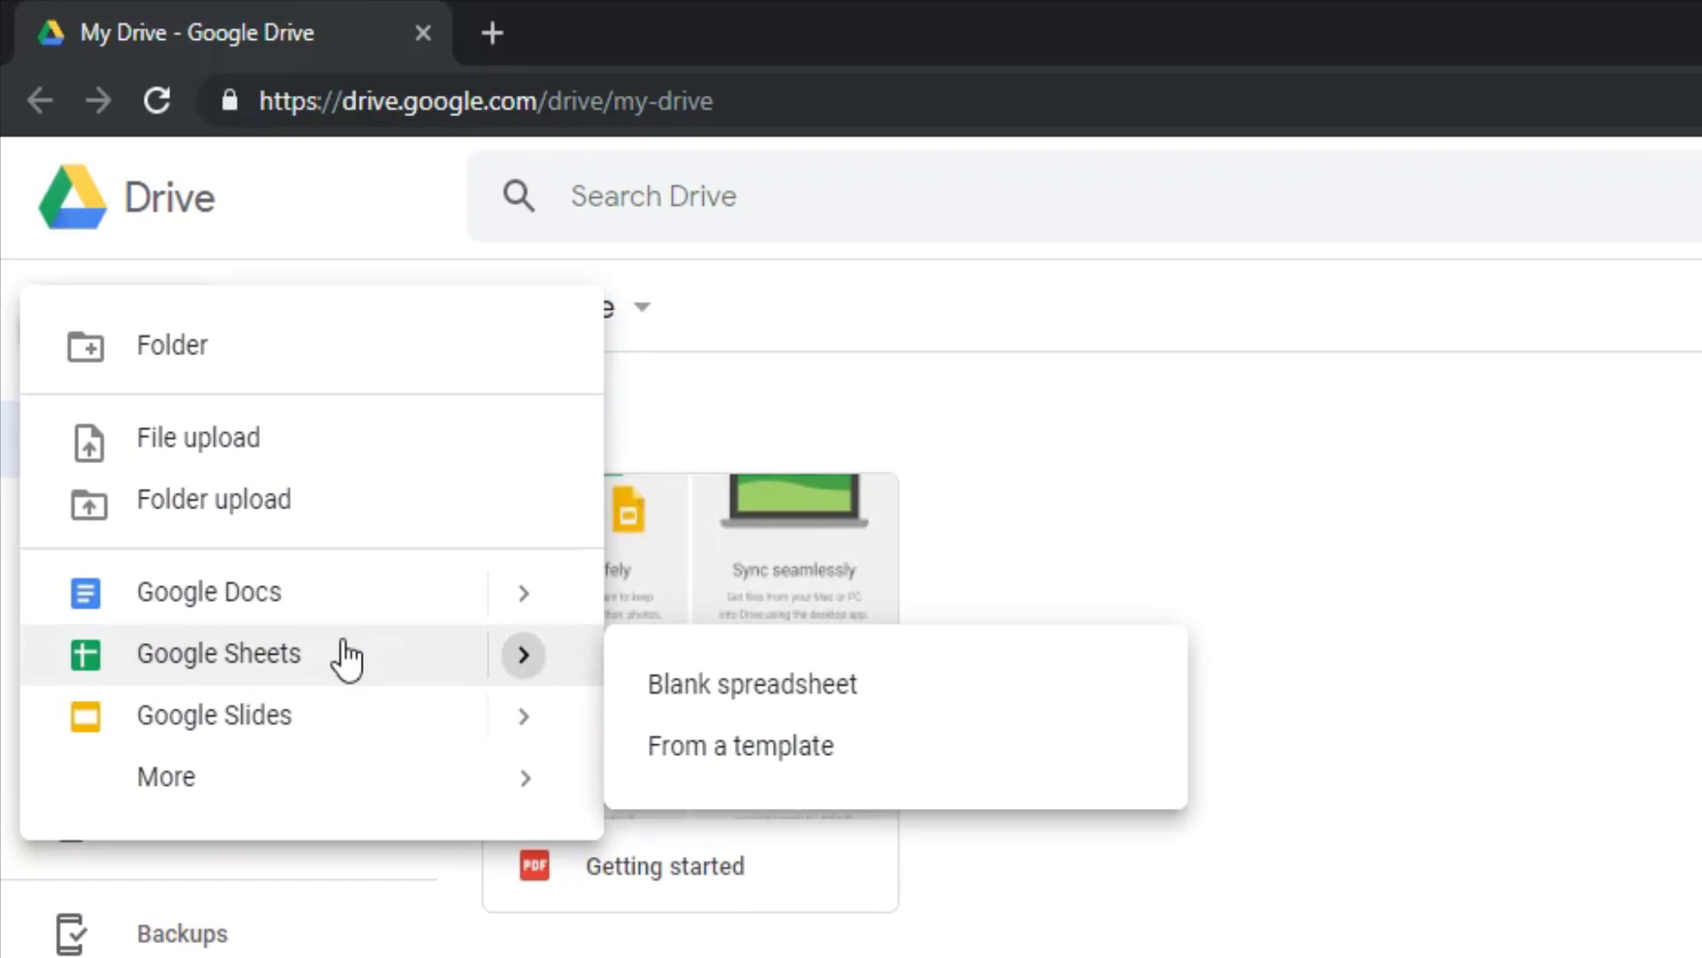
Create a blank spreadsheet and clear its 'Untitled spreadsheet' title for renaming.
click(346, 656)
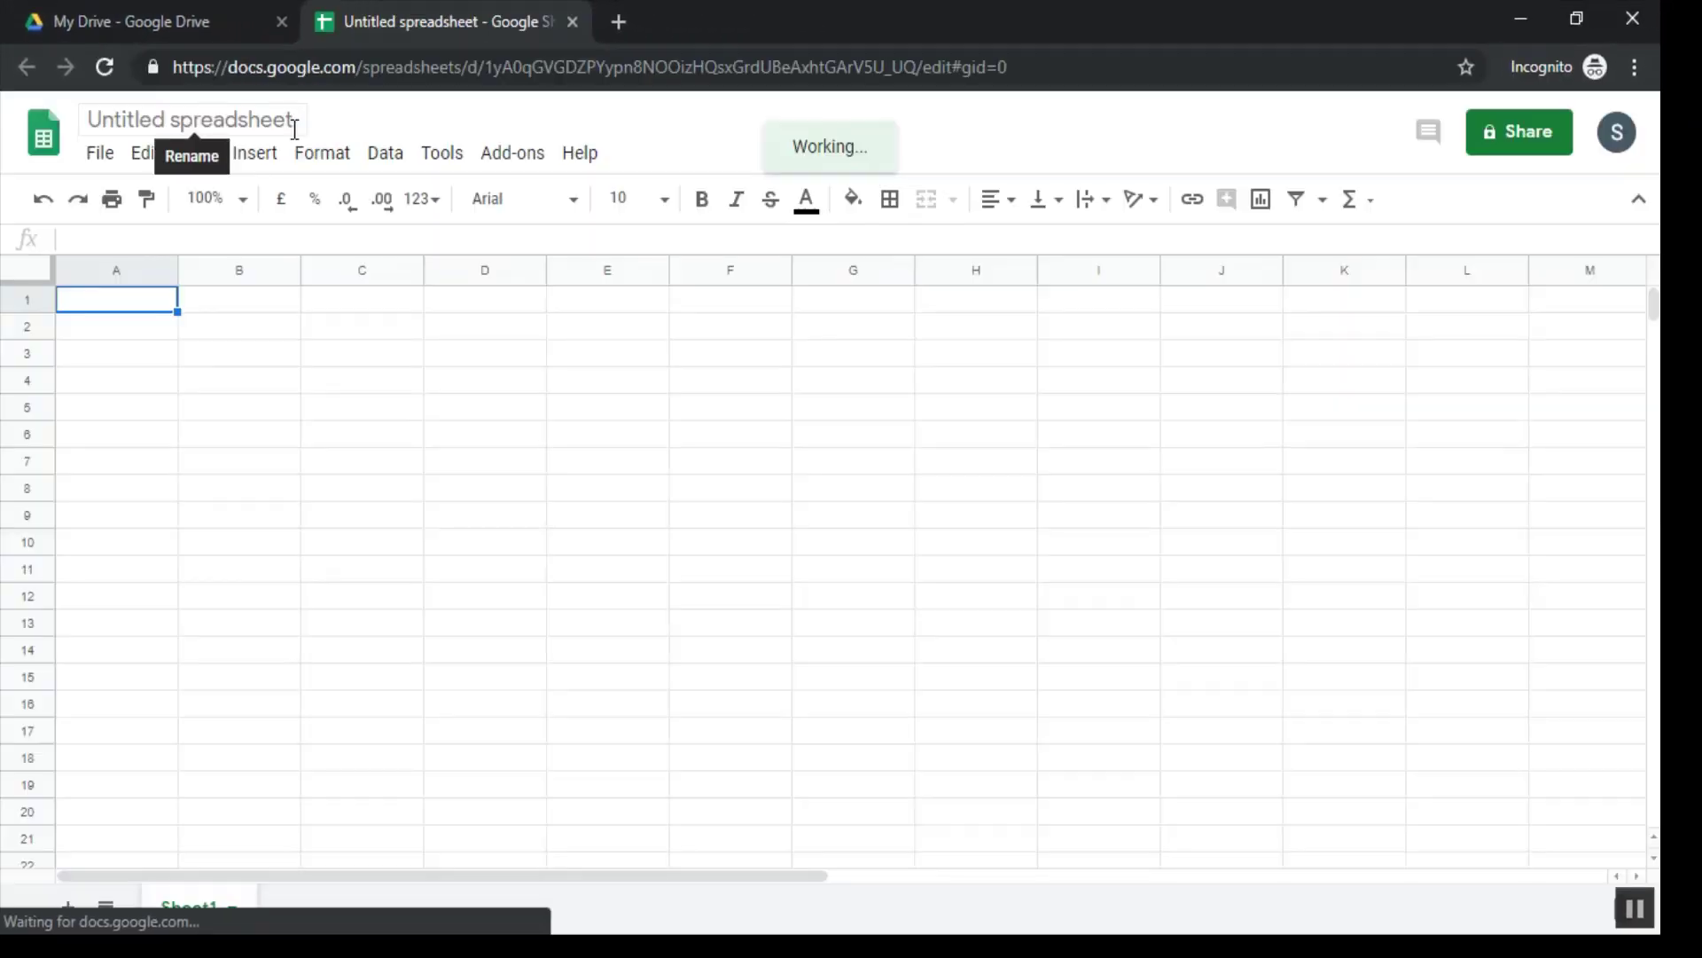
click(295, 130)
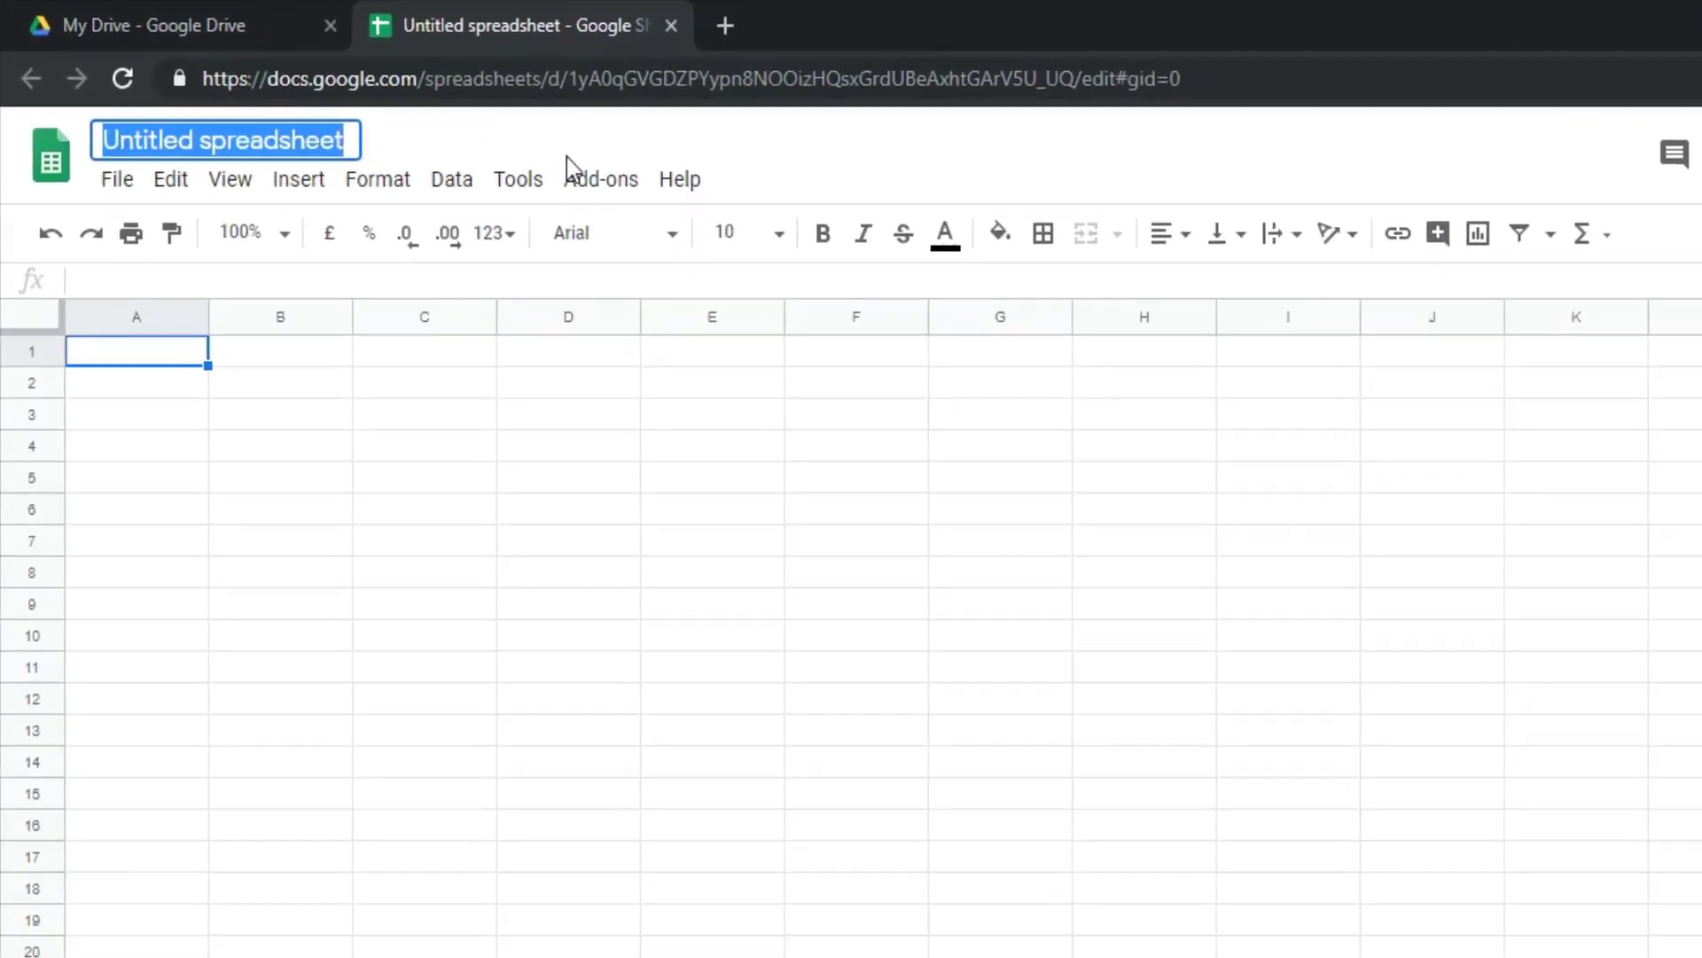
key(BackSpace)
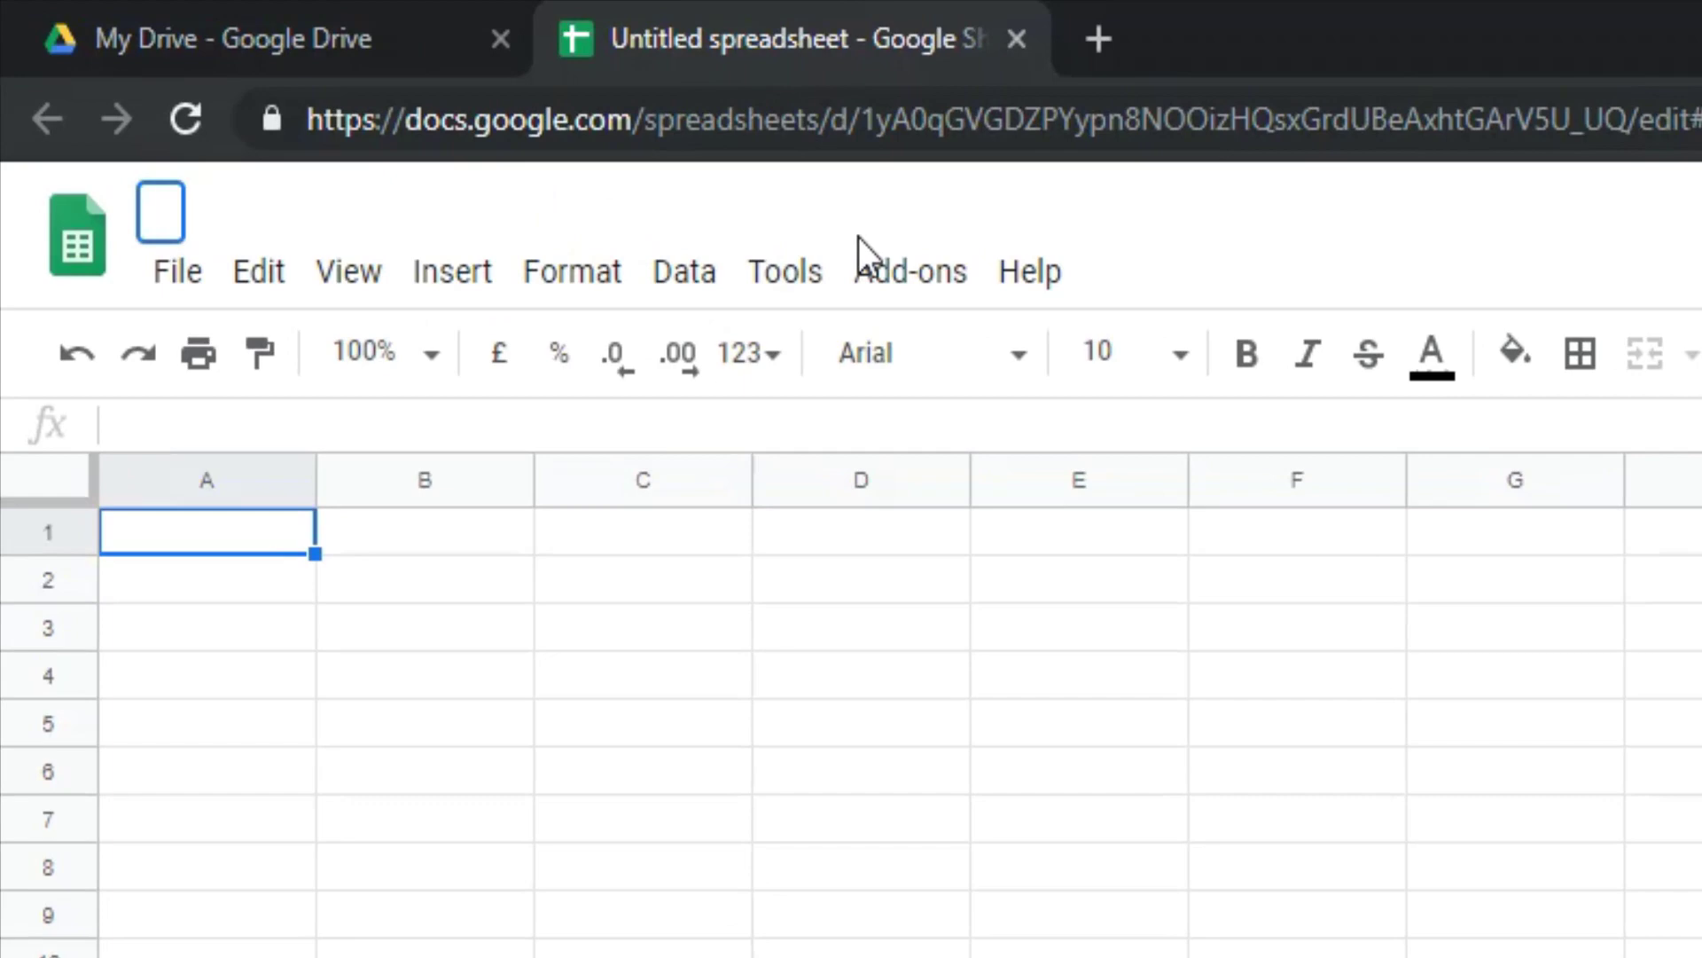
text(Petty Cash Expenses)
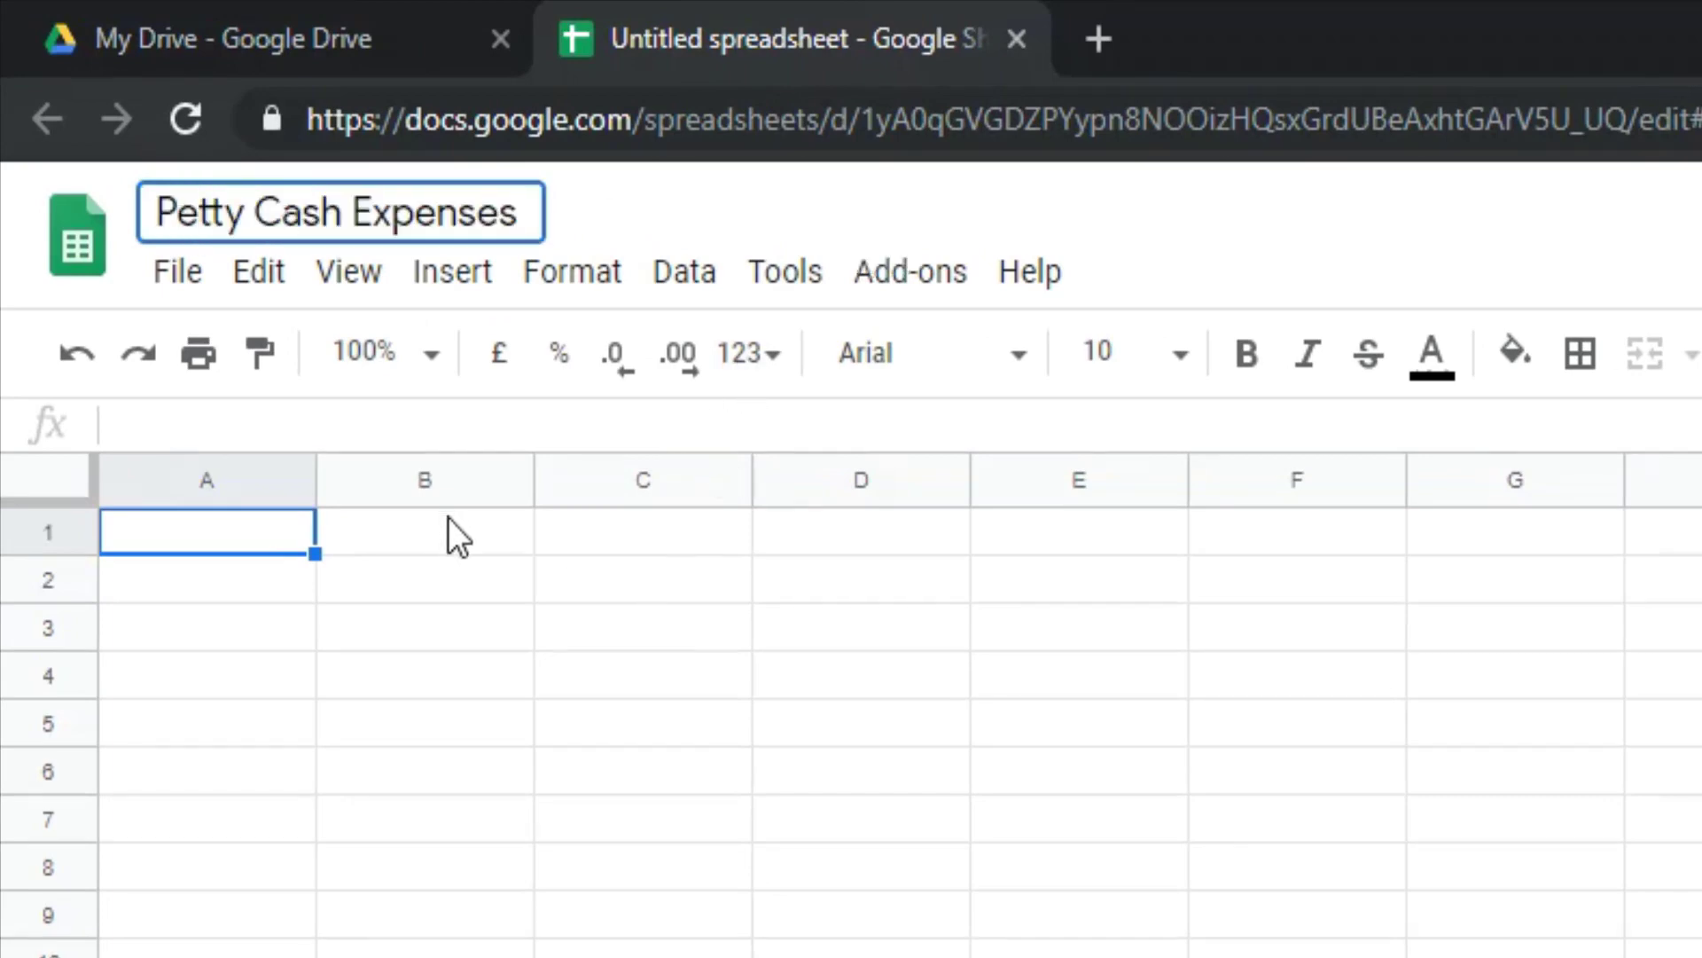
Name the sheet Petty Cash Expenses and enter headers Date, Particulars, Credit, Expenses, Bill Amount, Unbill Amount across row 1.
key(Return)
text(Date)
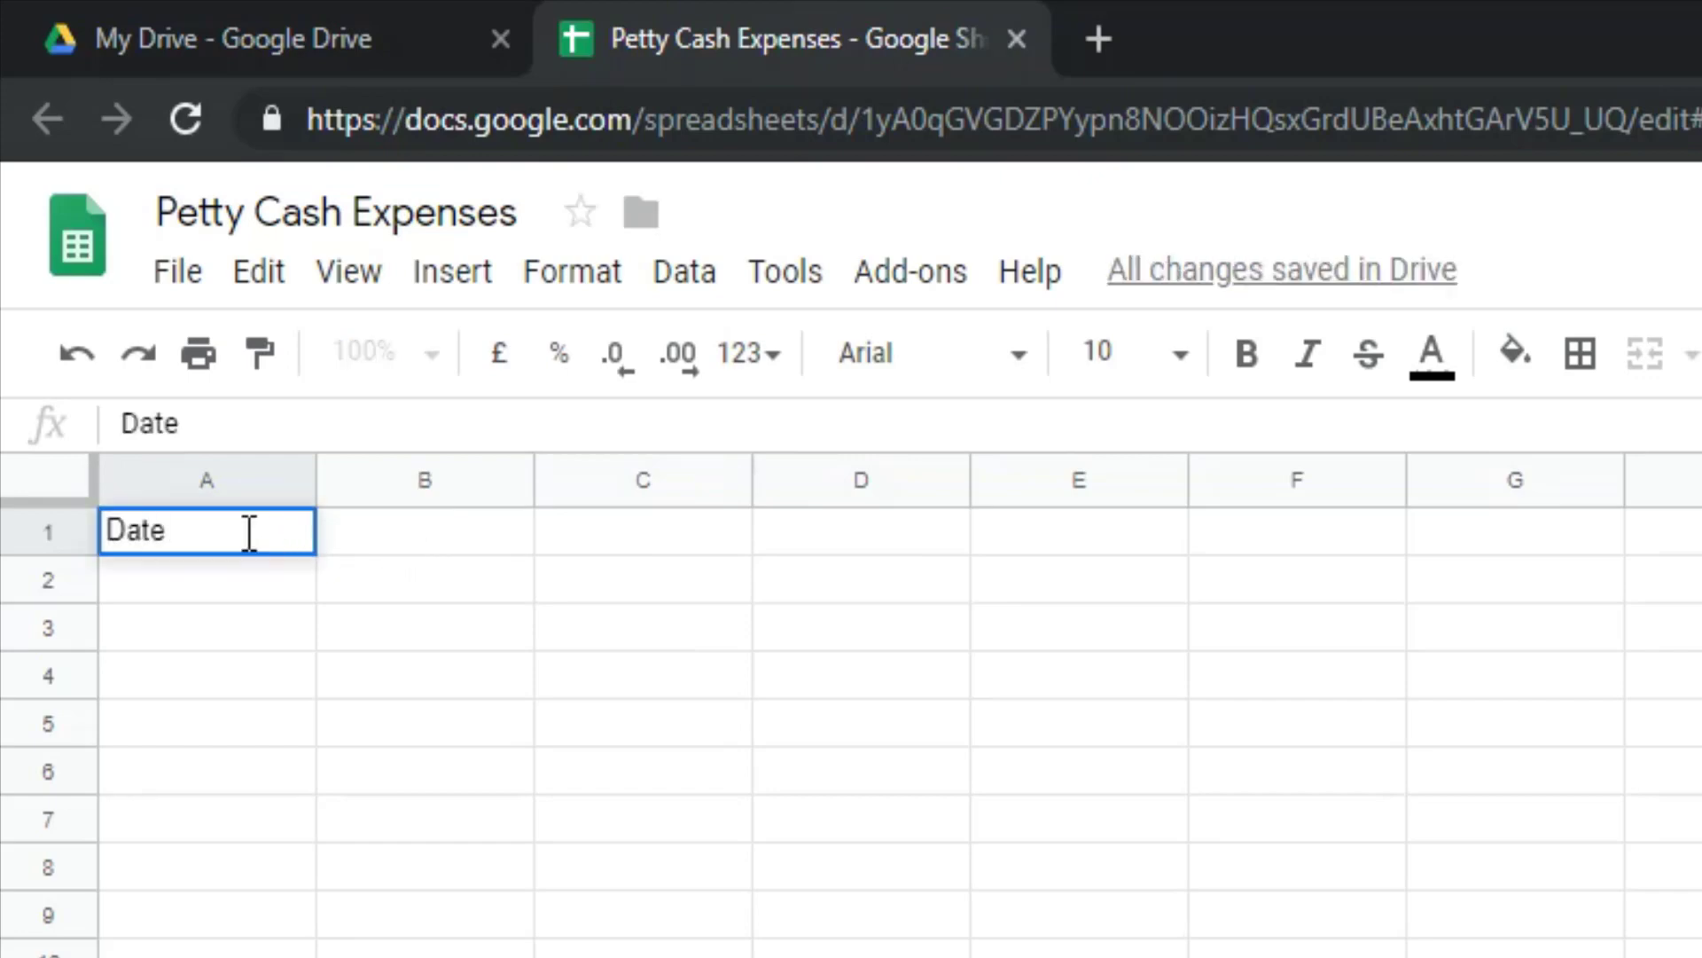
key(Tab)
text(Particulars)
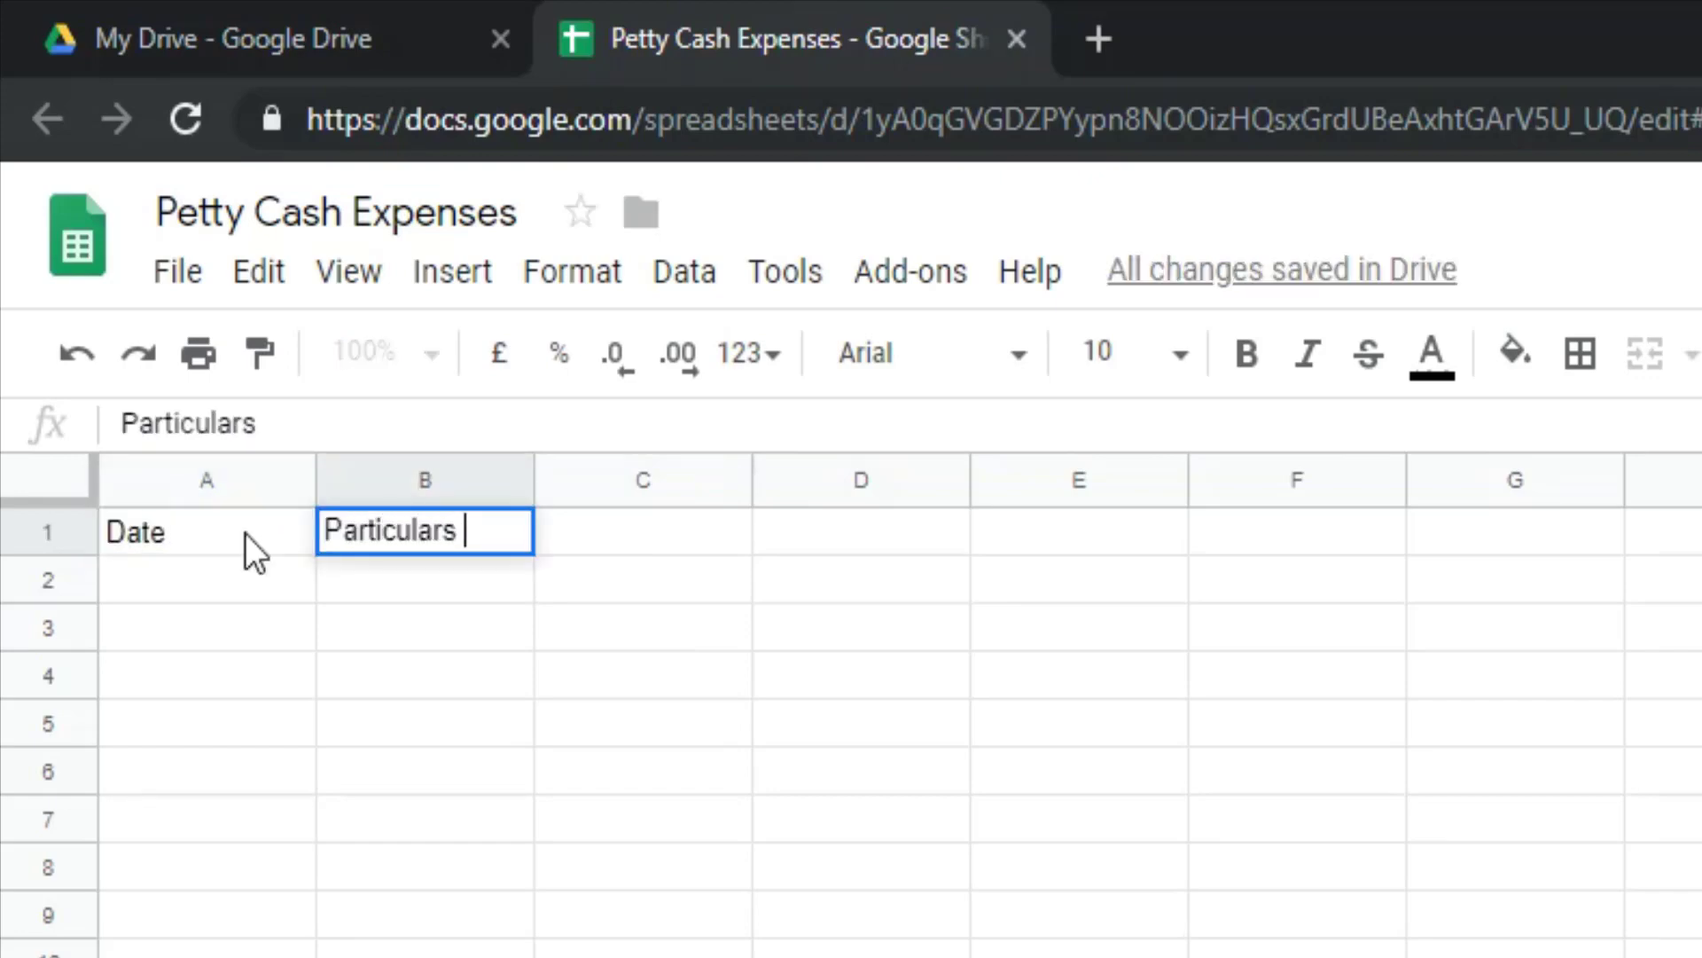
key(Tab)
text(Credit)
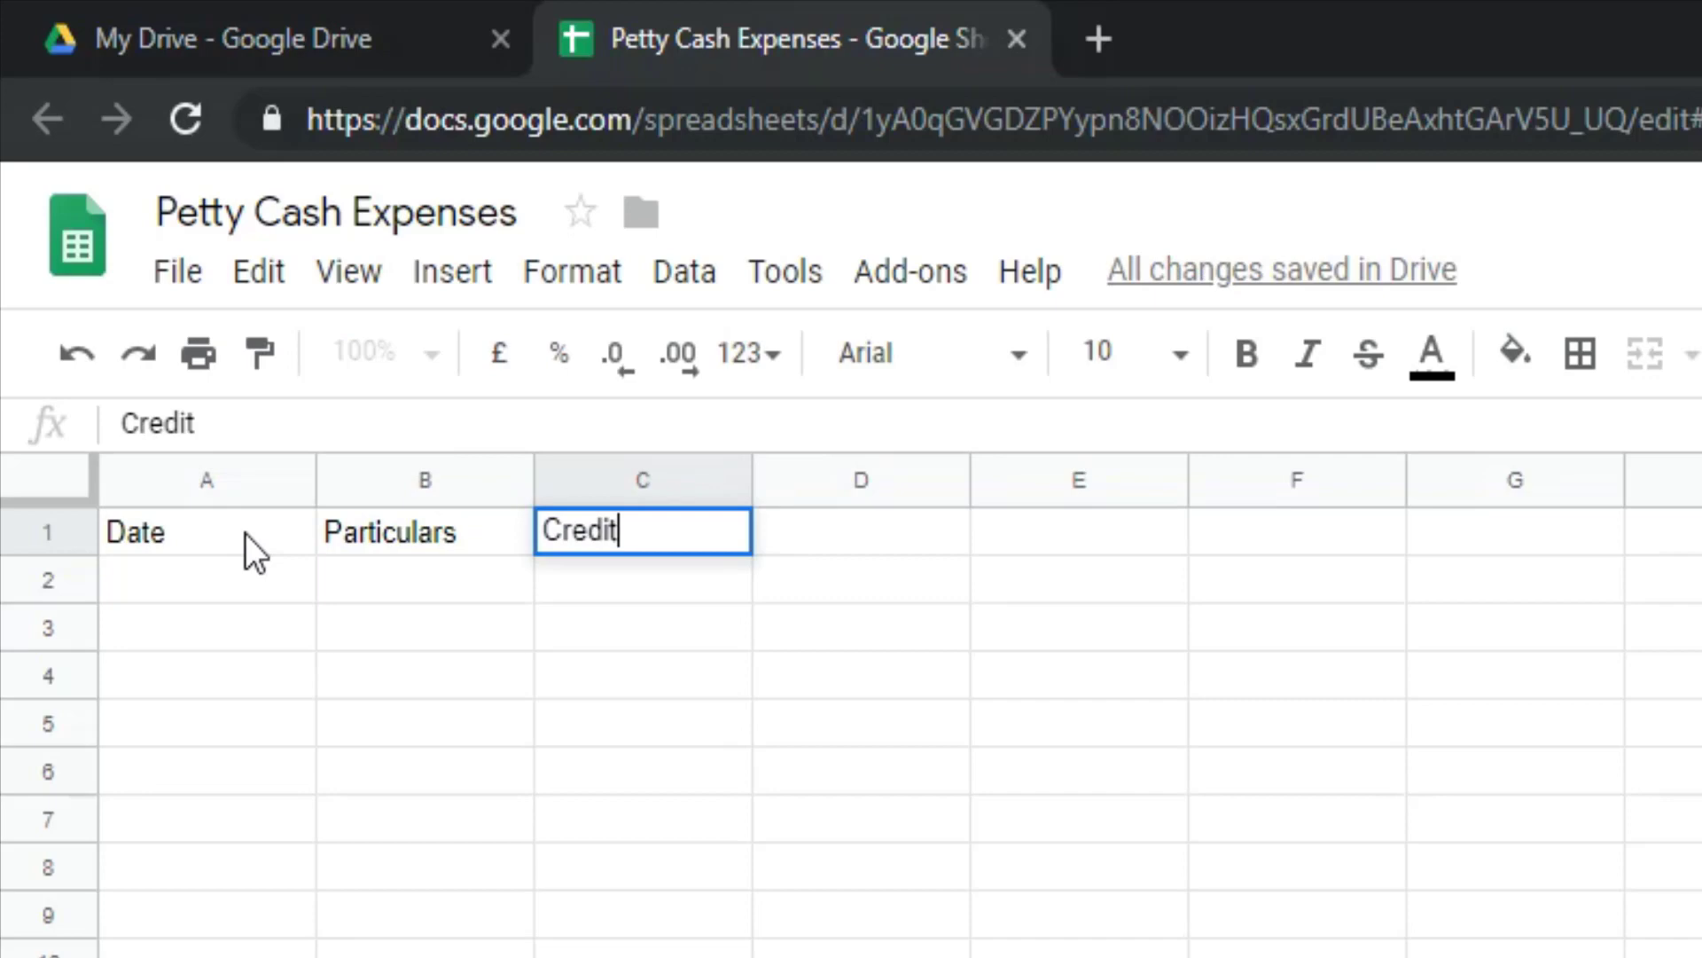
key(Tab)
text(Expens)
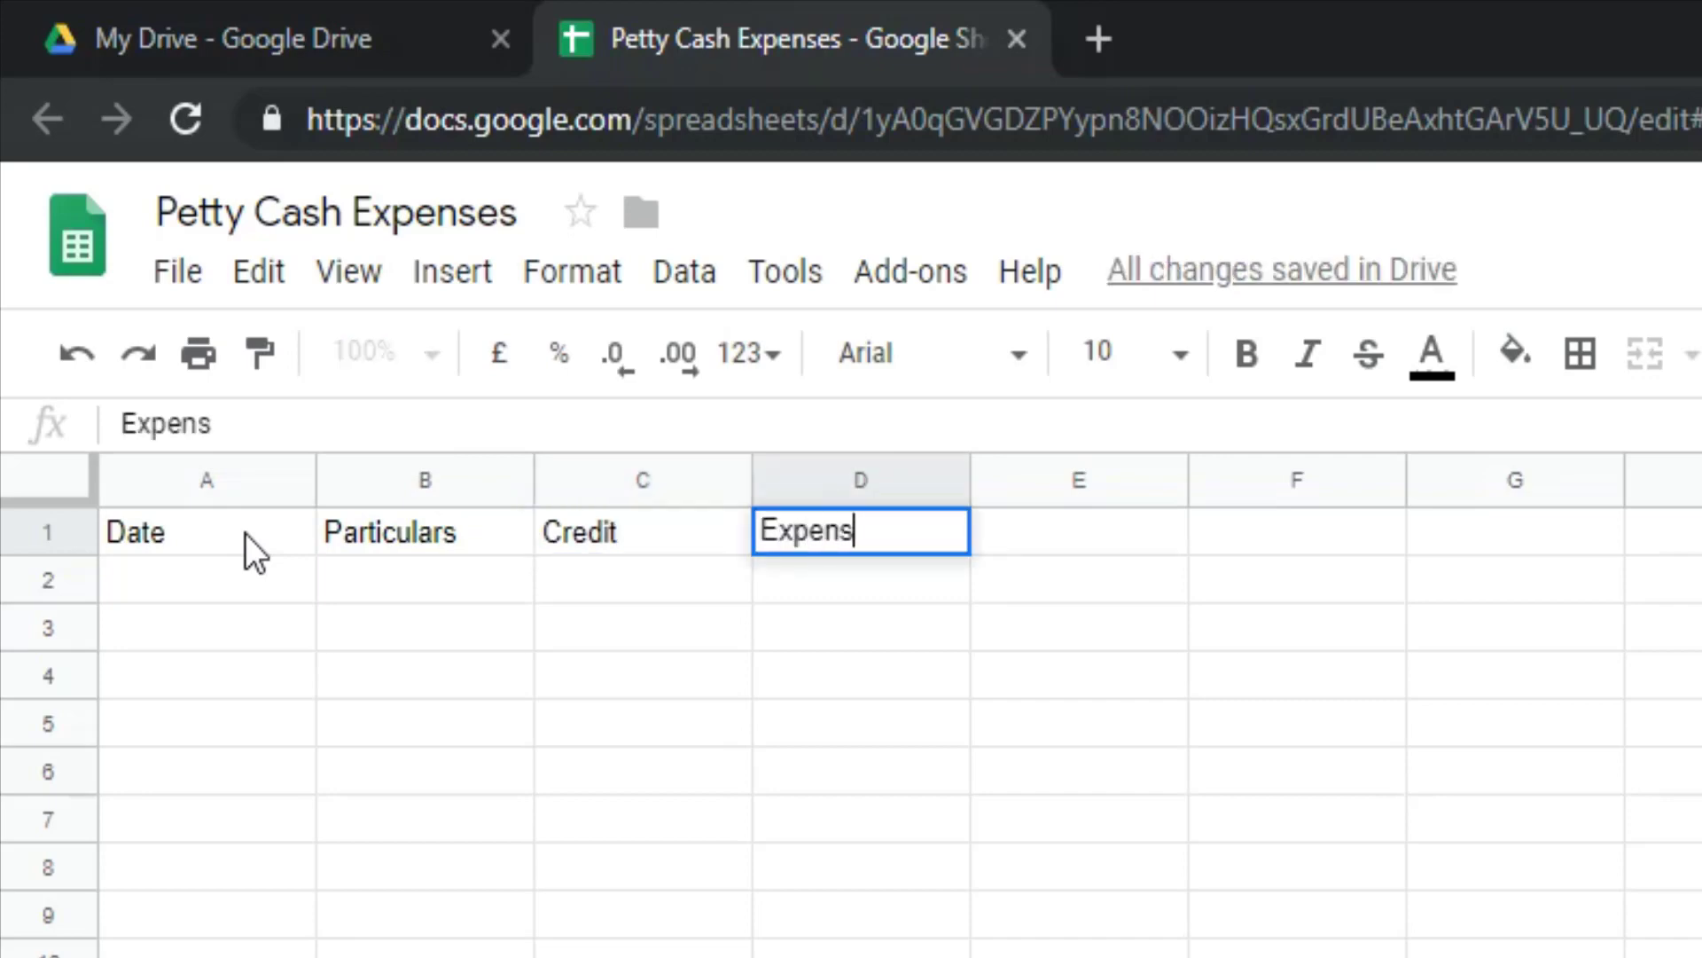
text(es)
key(Tab)
text(Bill A)
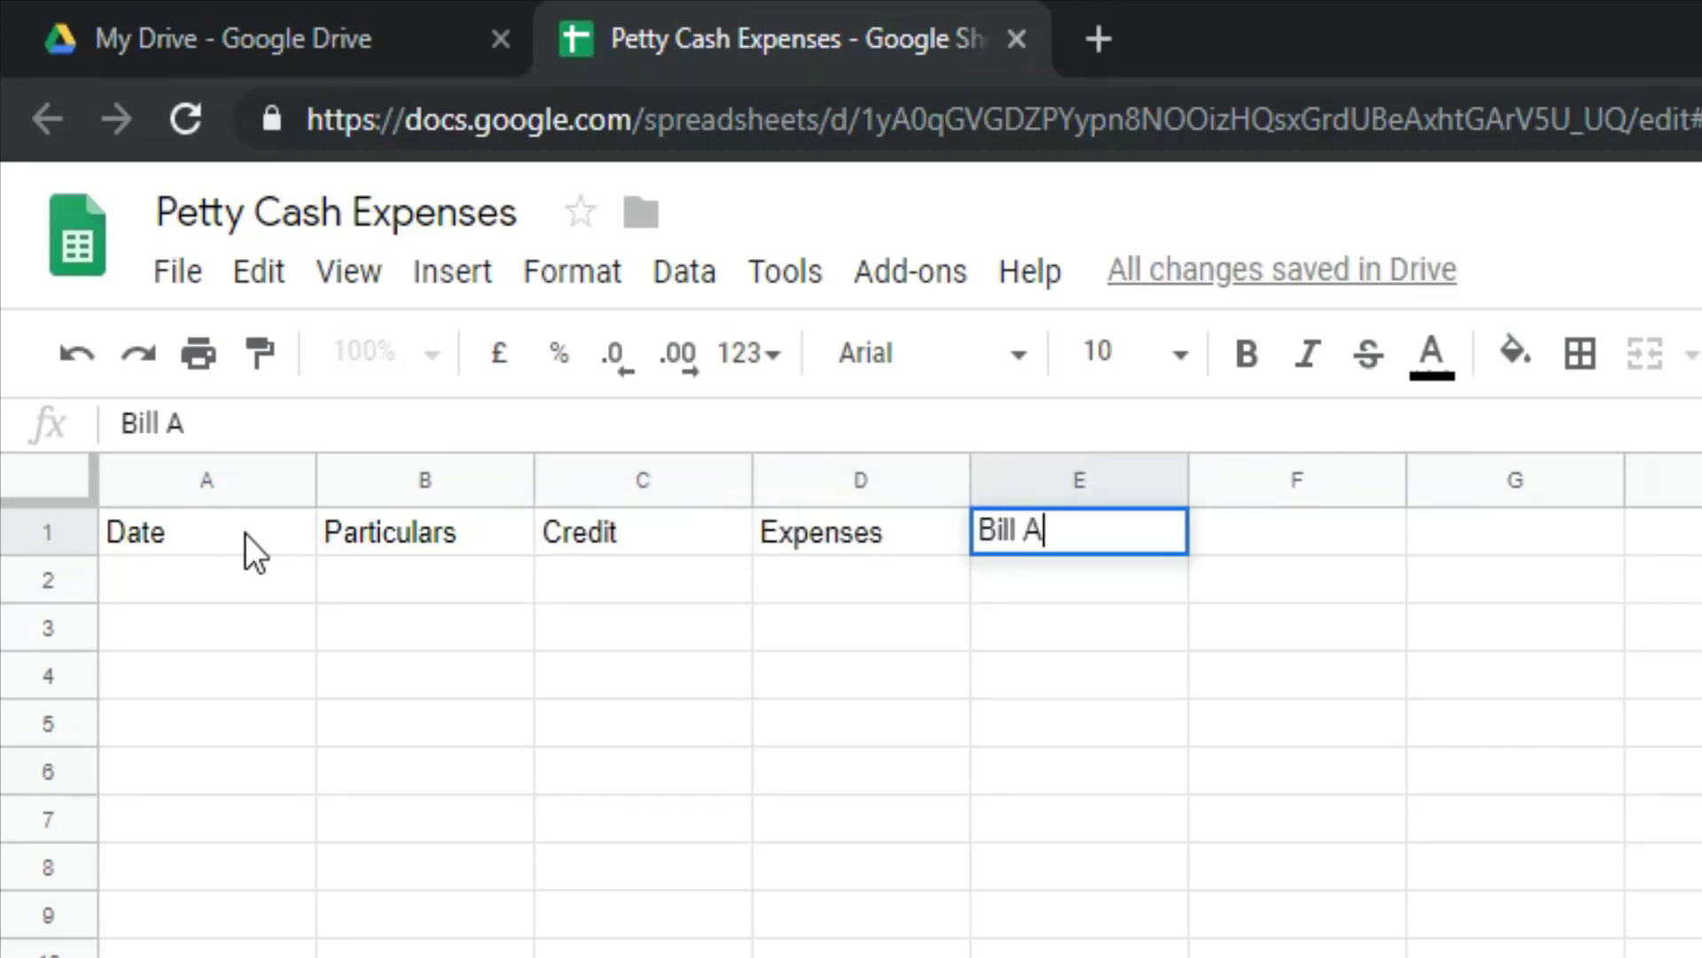
text(mount)
key(Tab)
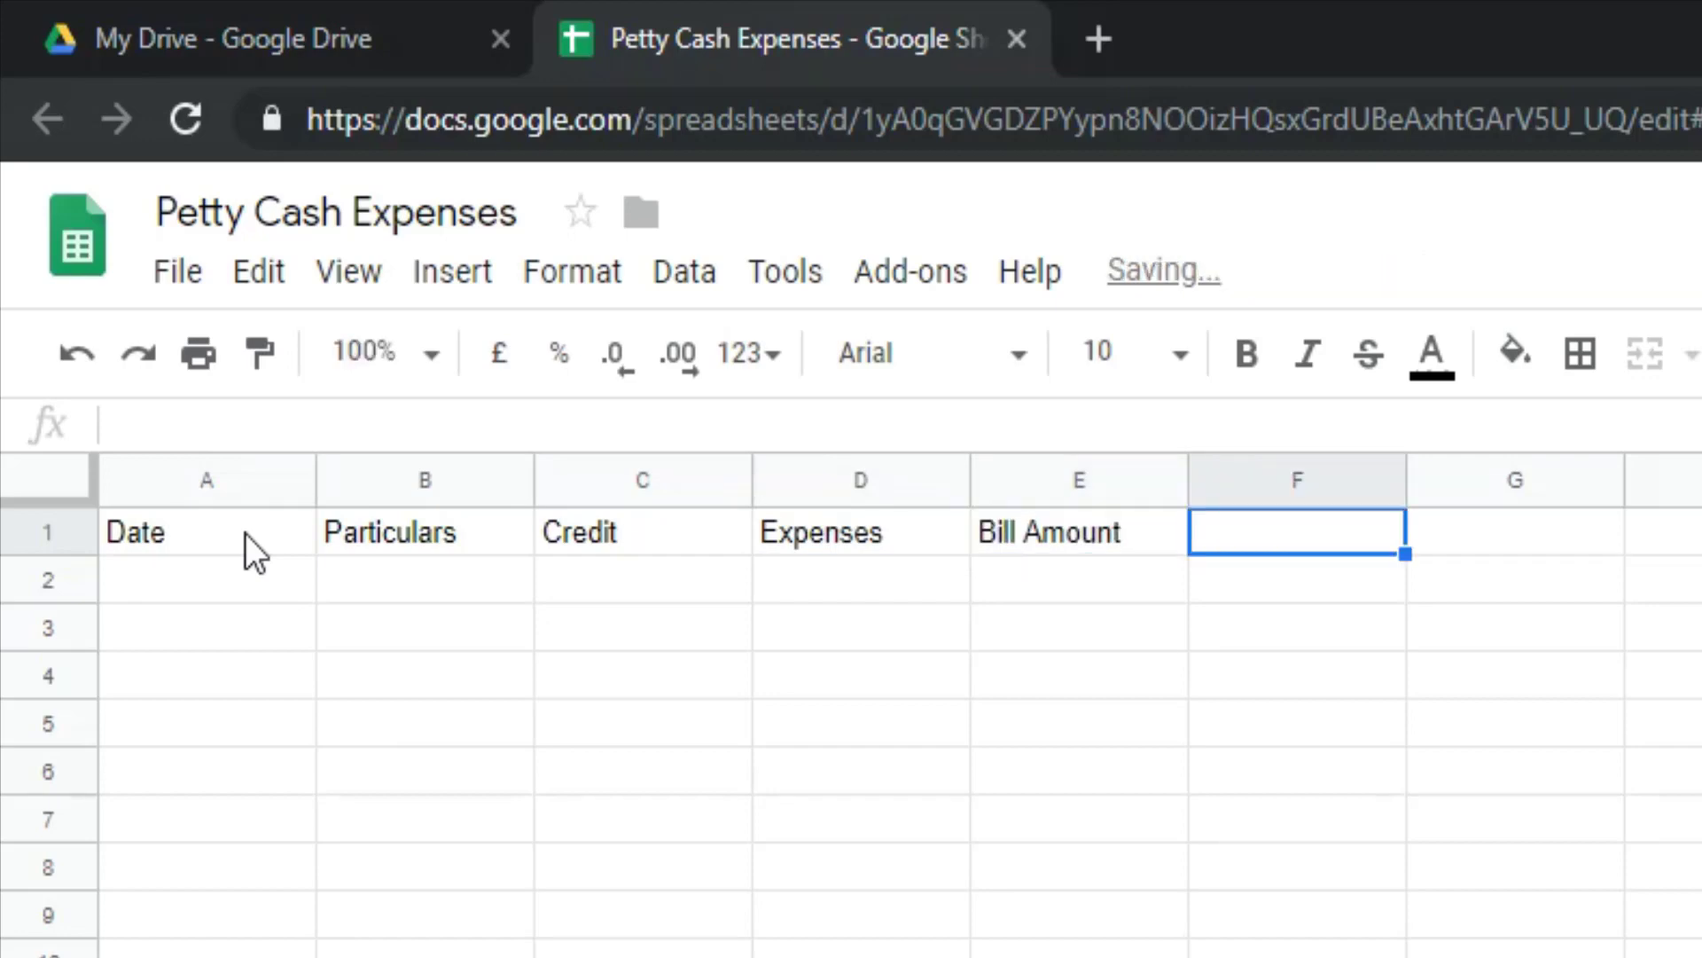
text(UnBi)
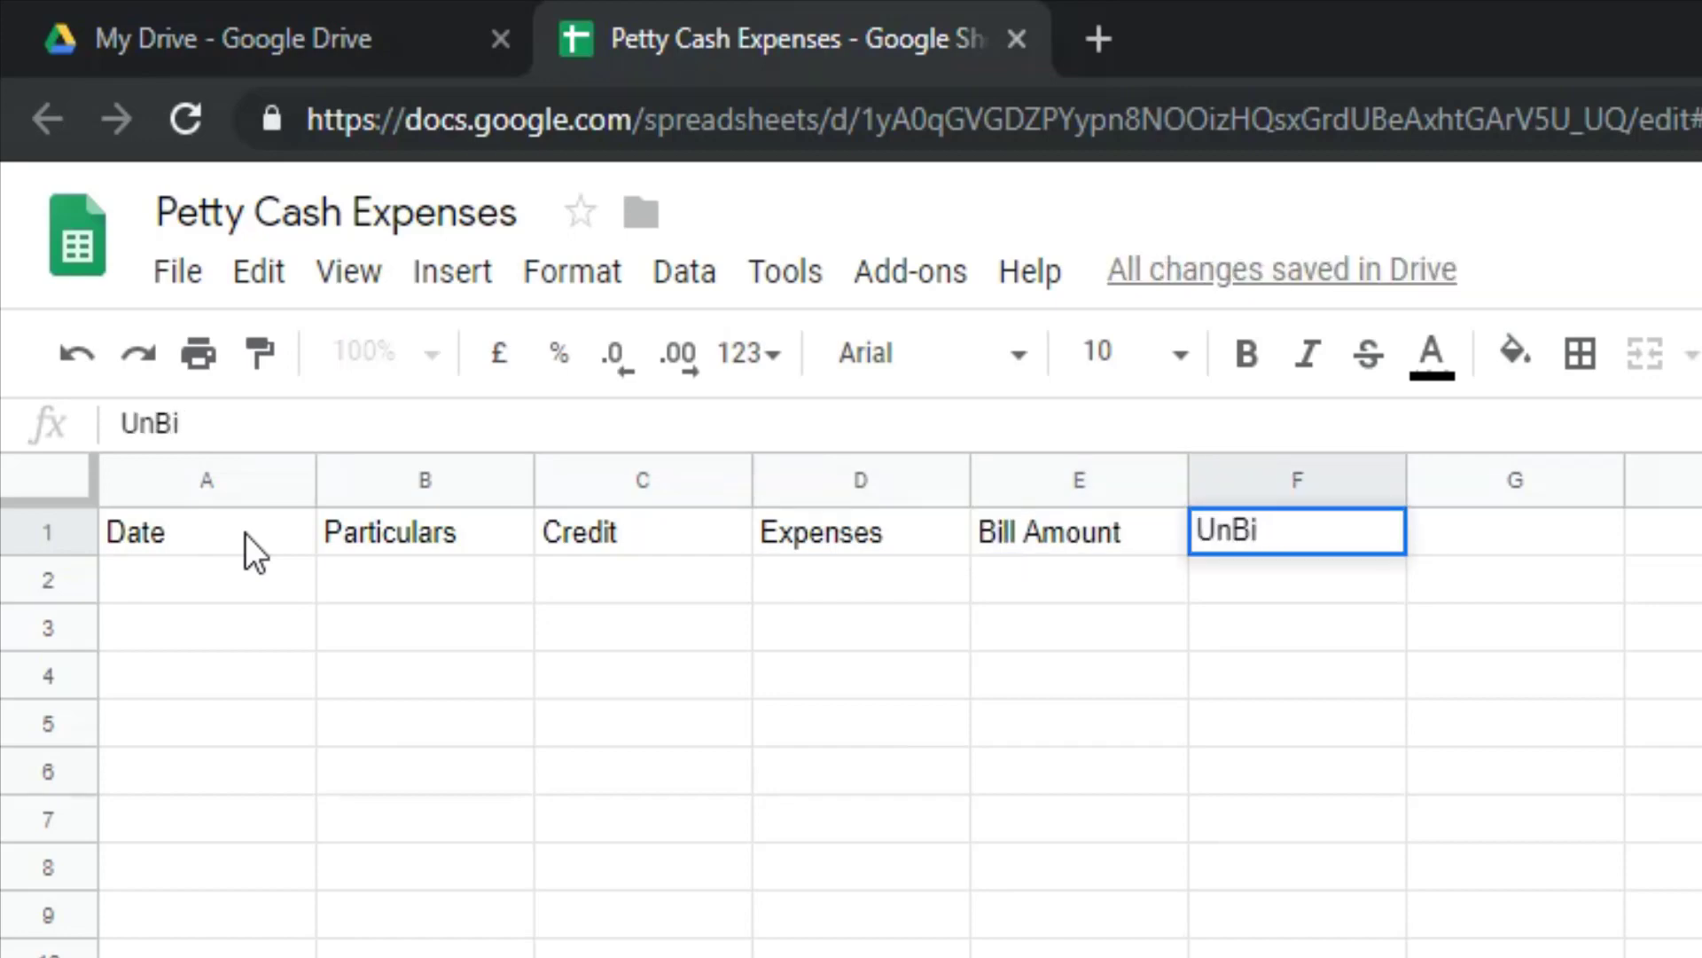
key(BackSpace)
key(BackSpace)
text(bill Amoun)
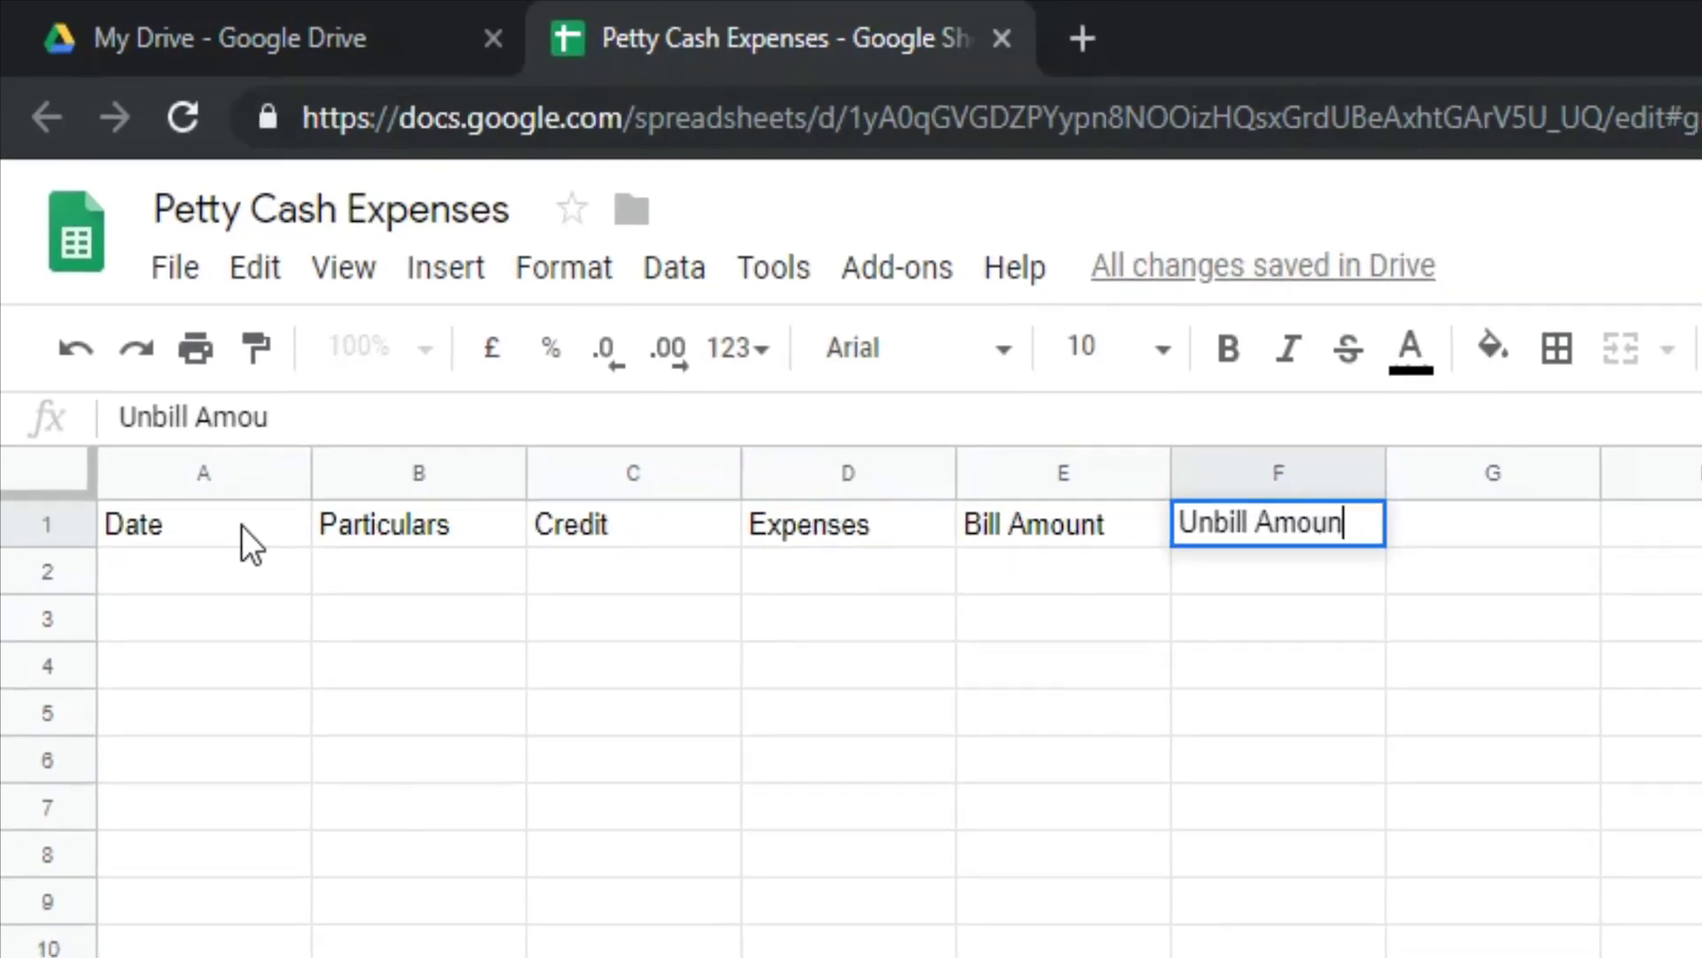
text(t)
key(Tab)
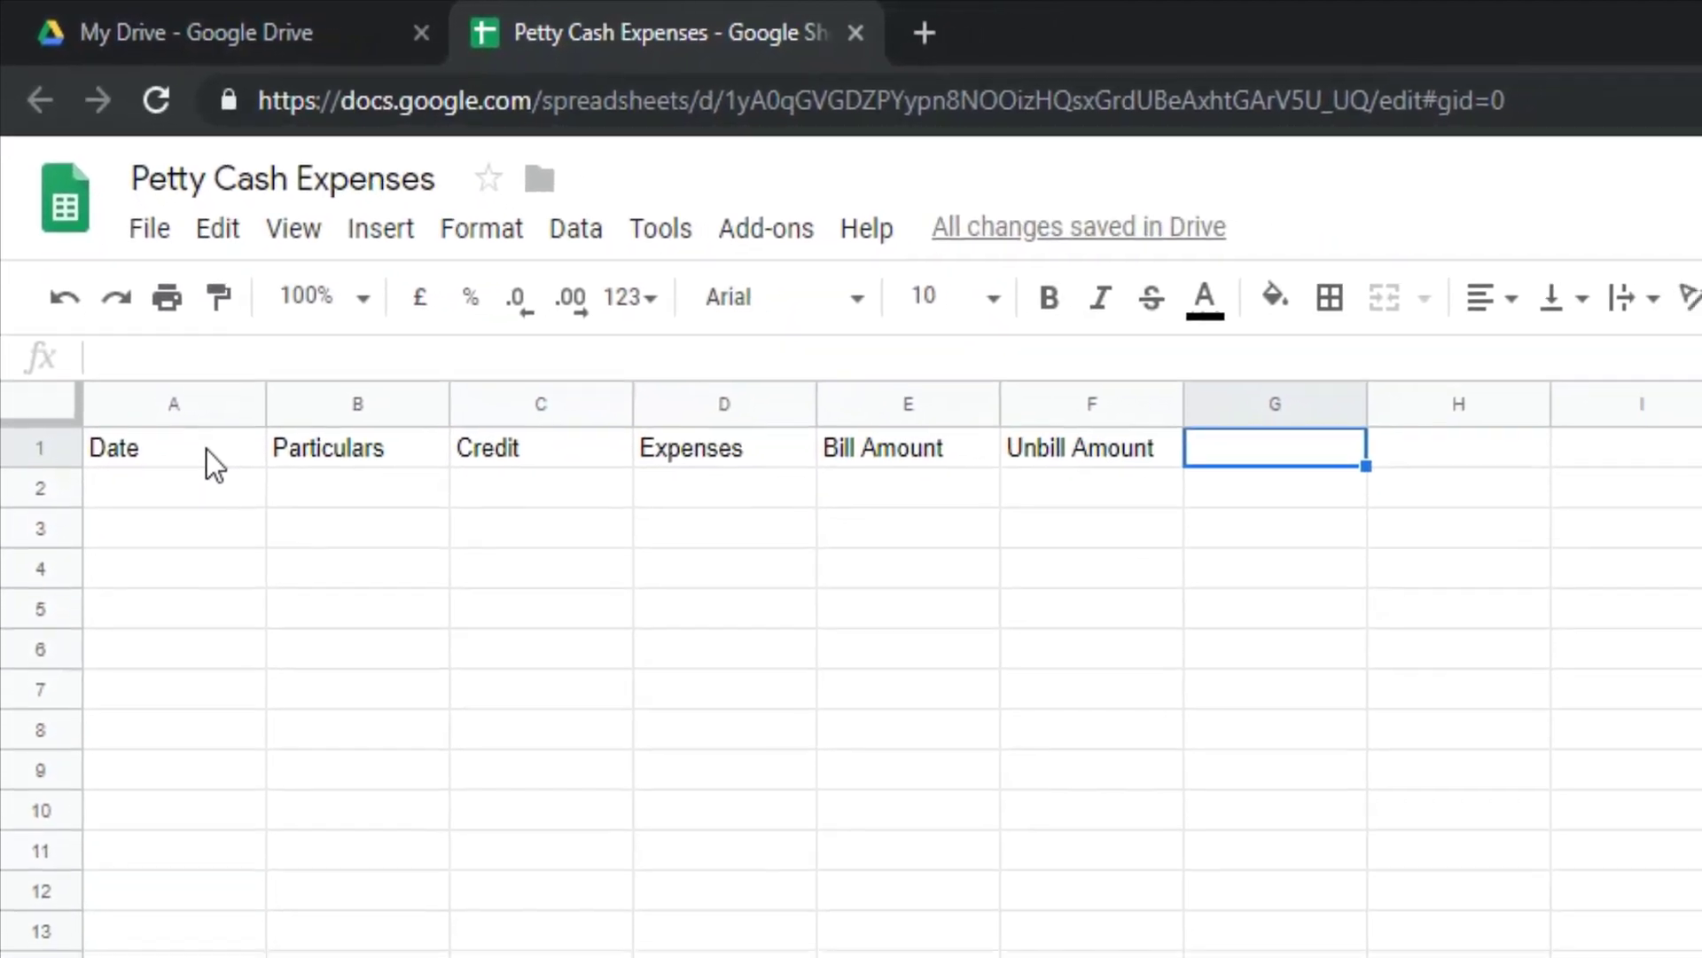
text(Remark)
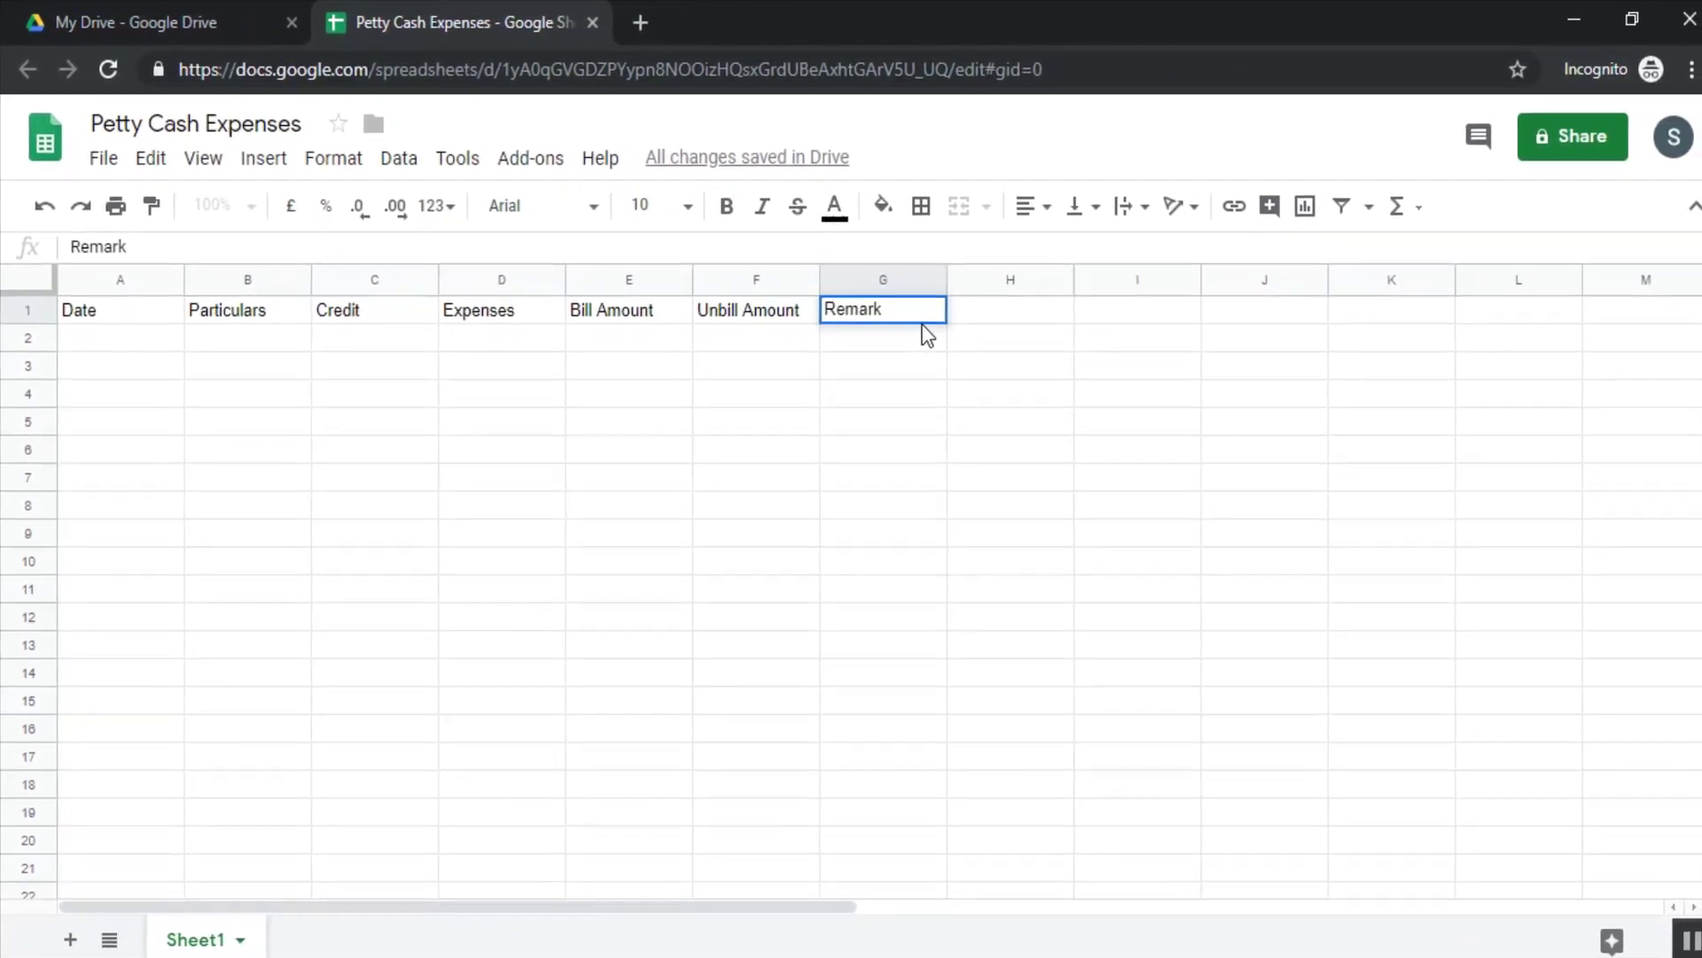
Finish the Remark header and widen the Particulars column.
click(952, 337)
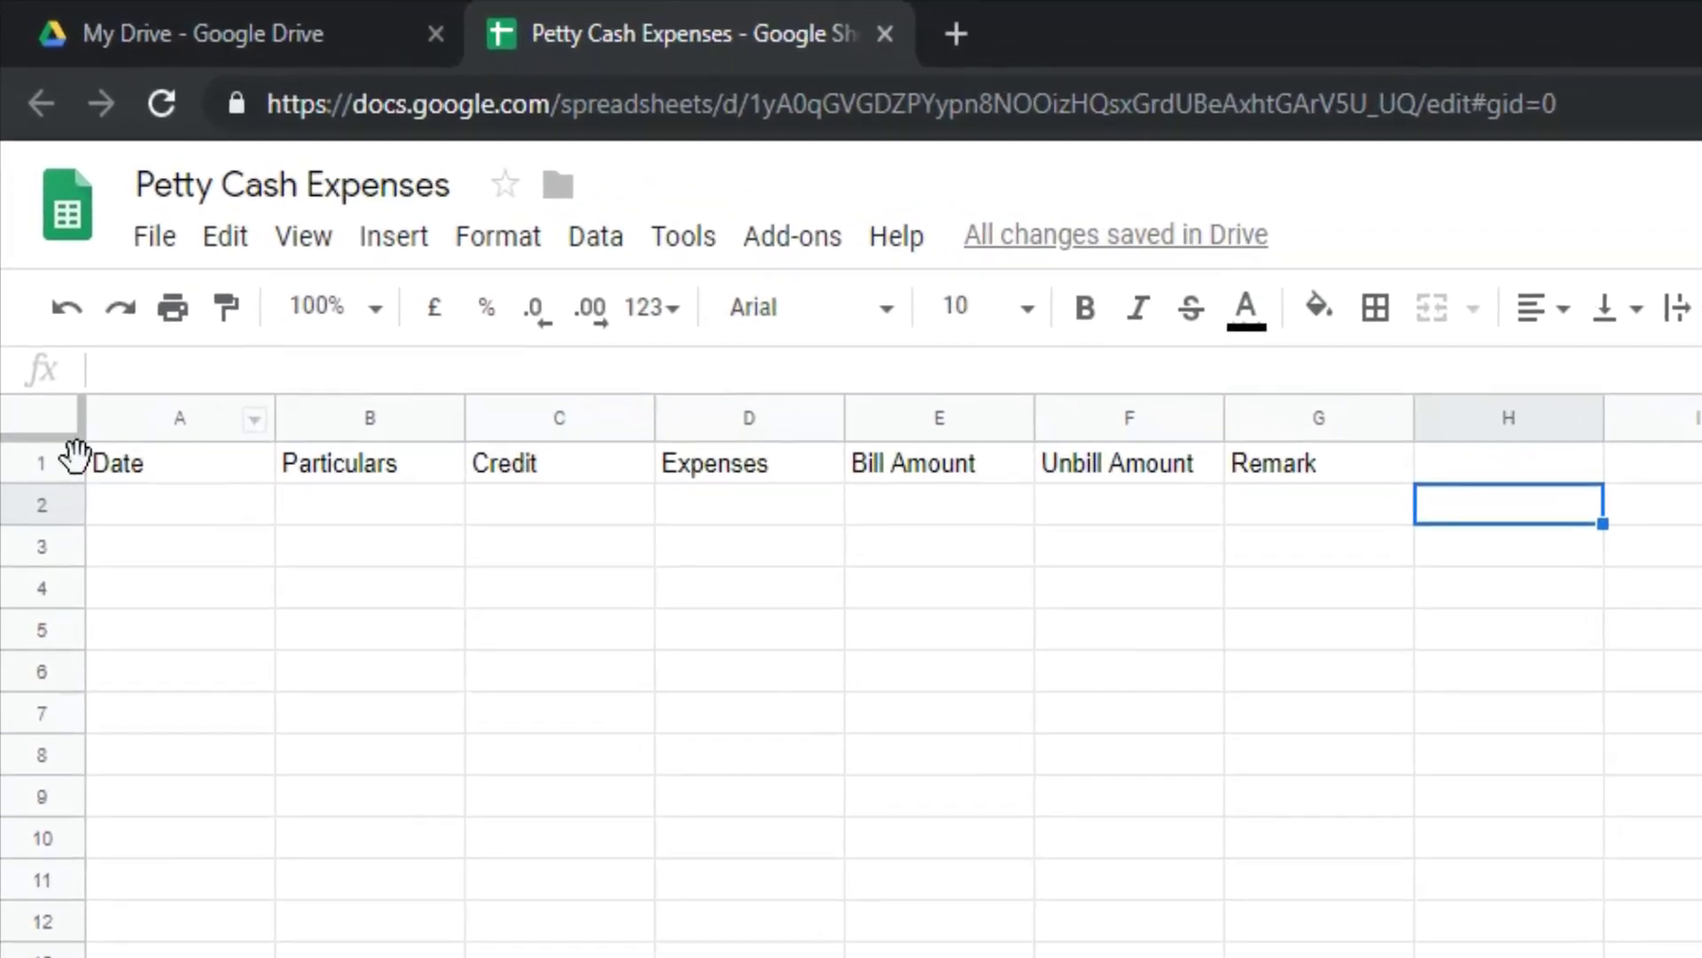
mouse_move(381, 390)
mouse_down()
mouse_move(505, 366)
mouse_move(600, 388)
mouse_up()
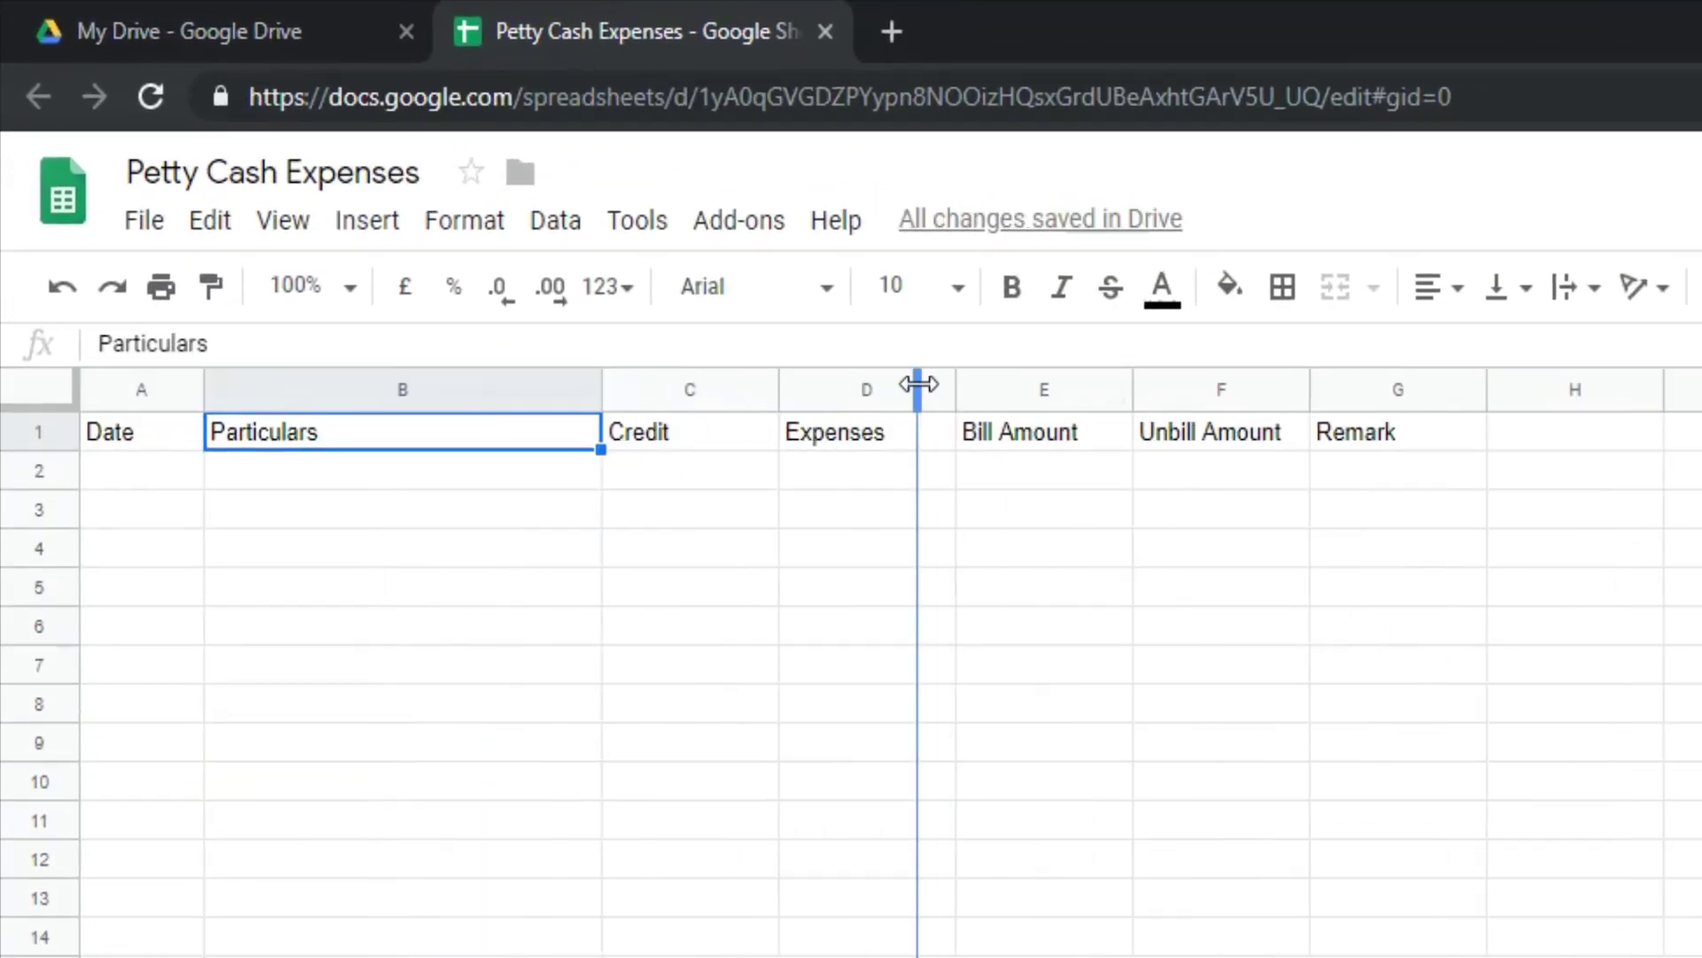
drag(951, 388, 923, 388)
Give columns Credit through Unbill Amount equal widths and make the header row taller.
click(690, 378)
shift+click(1220, 399)
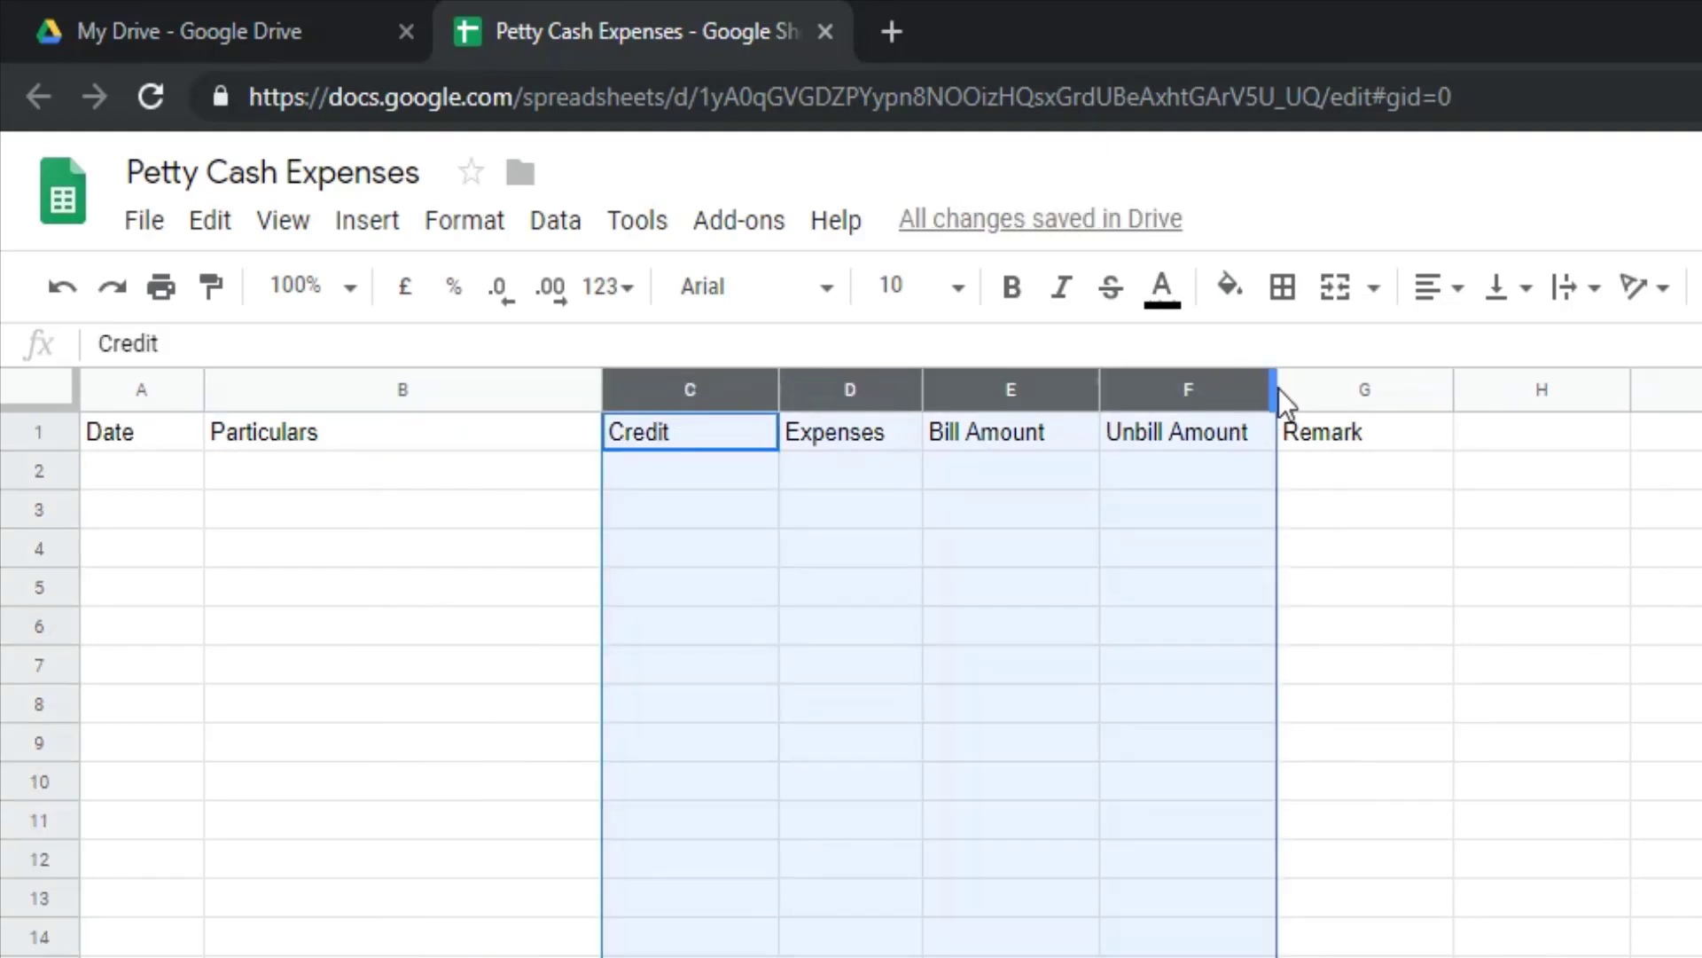
drag(1277, 390, 1221, 390)
drag(1086, 390, 1145, 390)
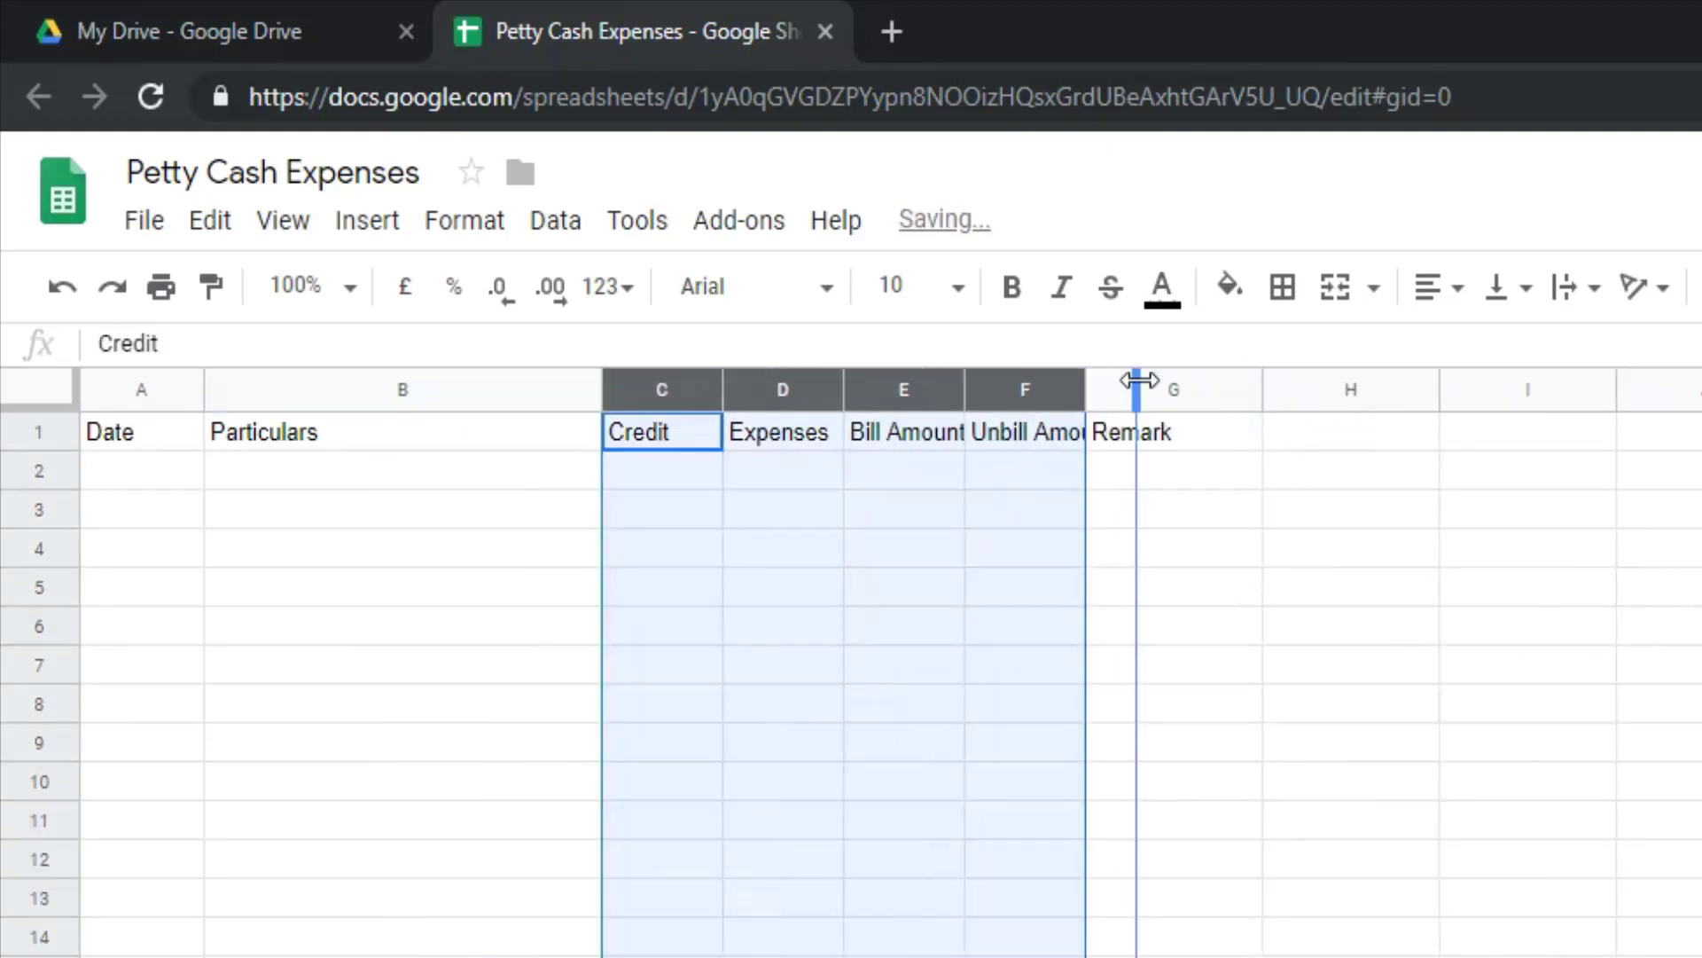
click(869, 471)
mouse_move(783, 389)
mouse_down()
mouse_move(679, 389)
mouse_move(747, 389)
mouse_up()
click(871, 389)
mouse_move(47, 451)
mouse_down()
mouse_move(40, 475)
mouse_move(1370, 456)
mouse_up()
Give the header row all borders, a light pink fill, centred alignment both ways and bold text.
click(1285, 290)
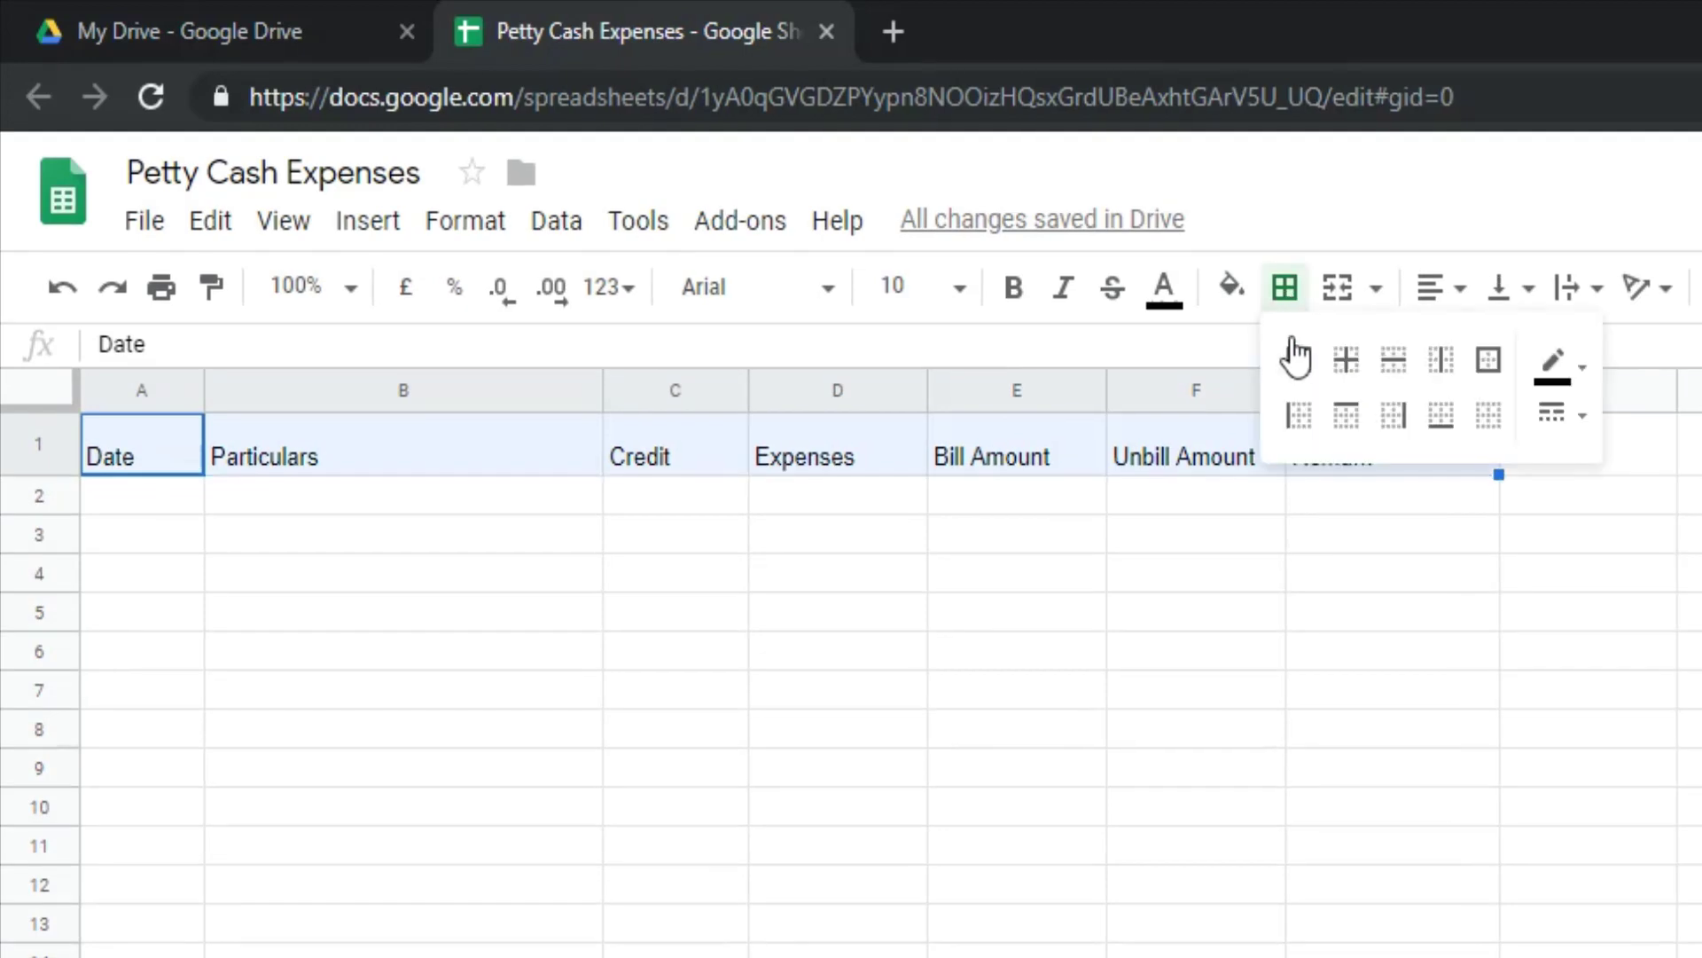
click(1298, 359)
click(1231, 288)
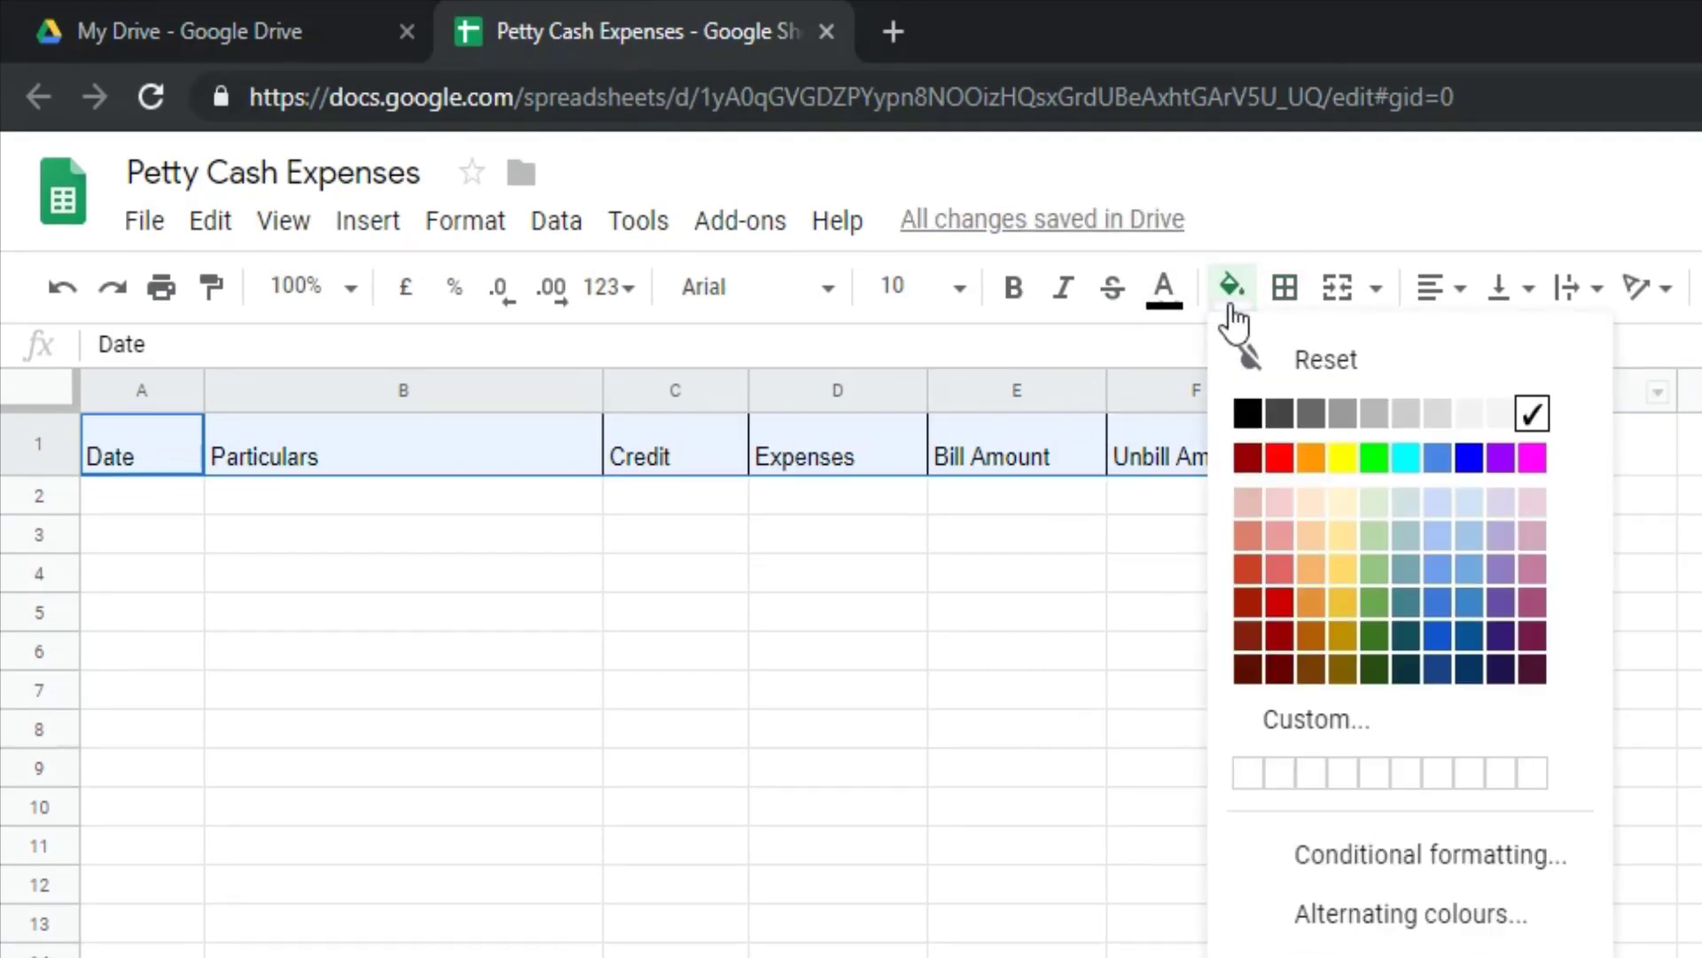
click(1285, 508)
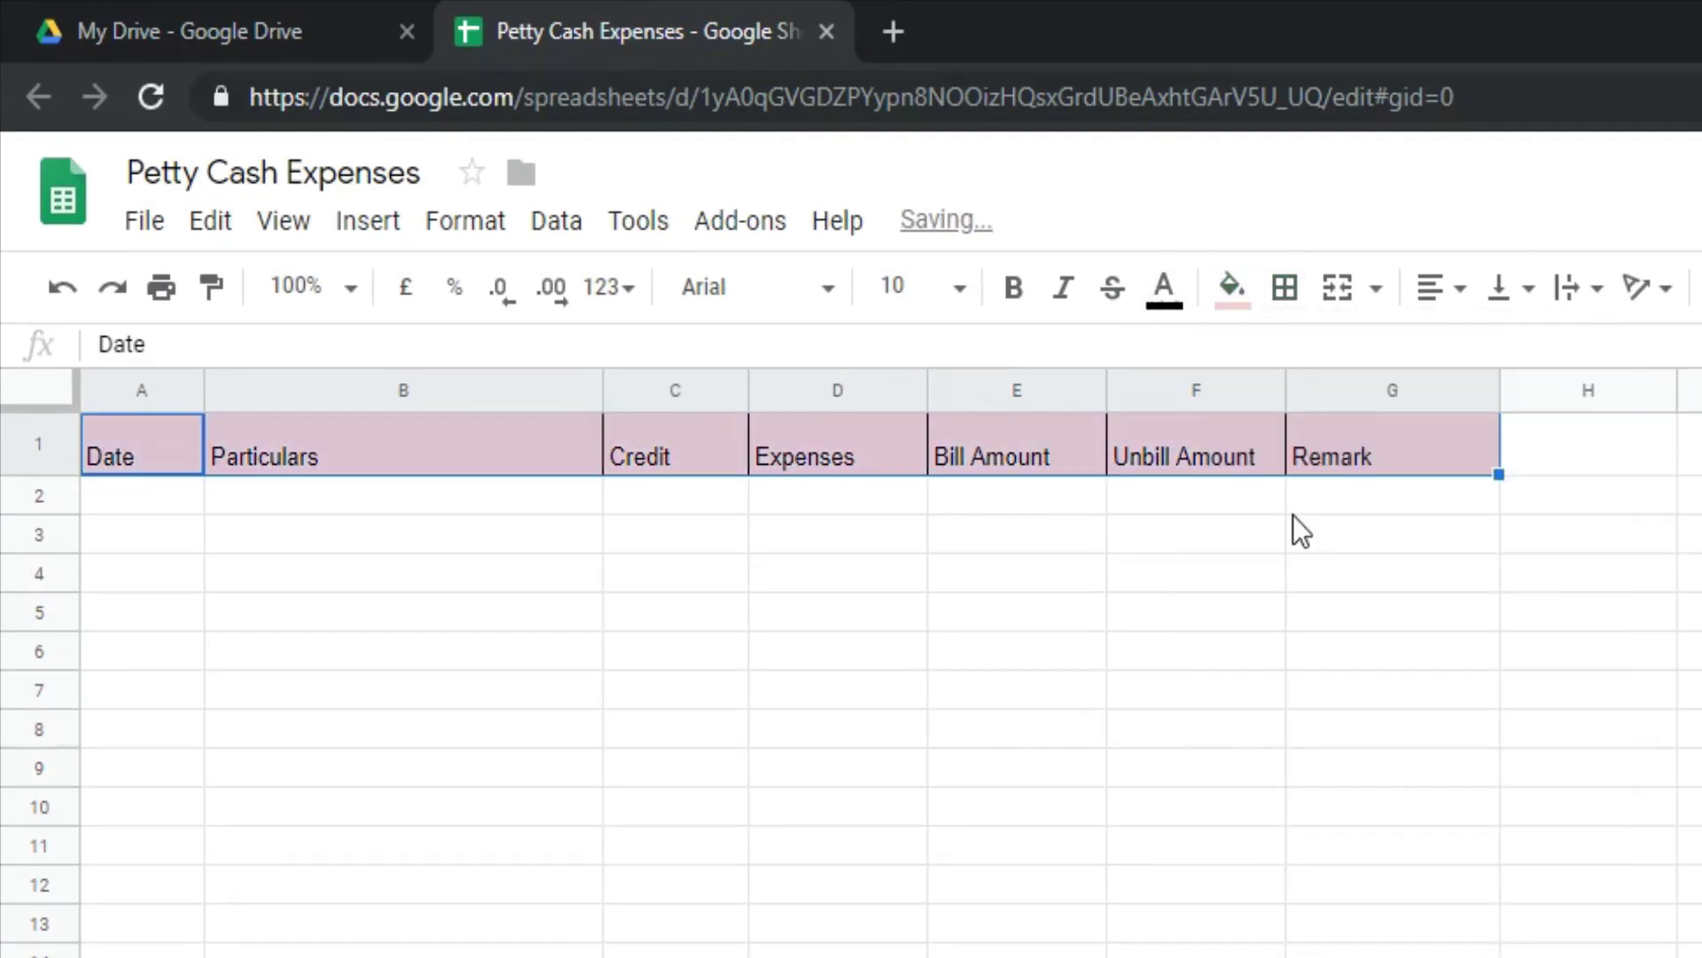
click(1450, 288)
click(1479, 350)
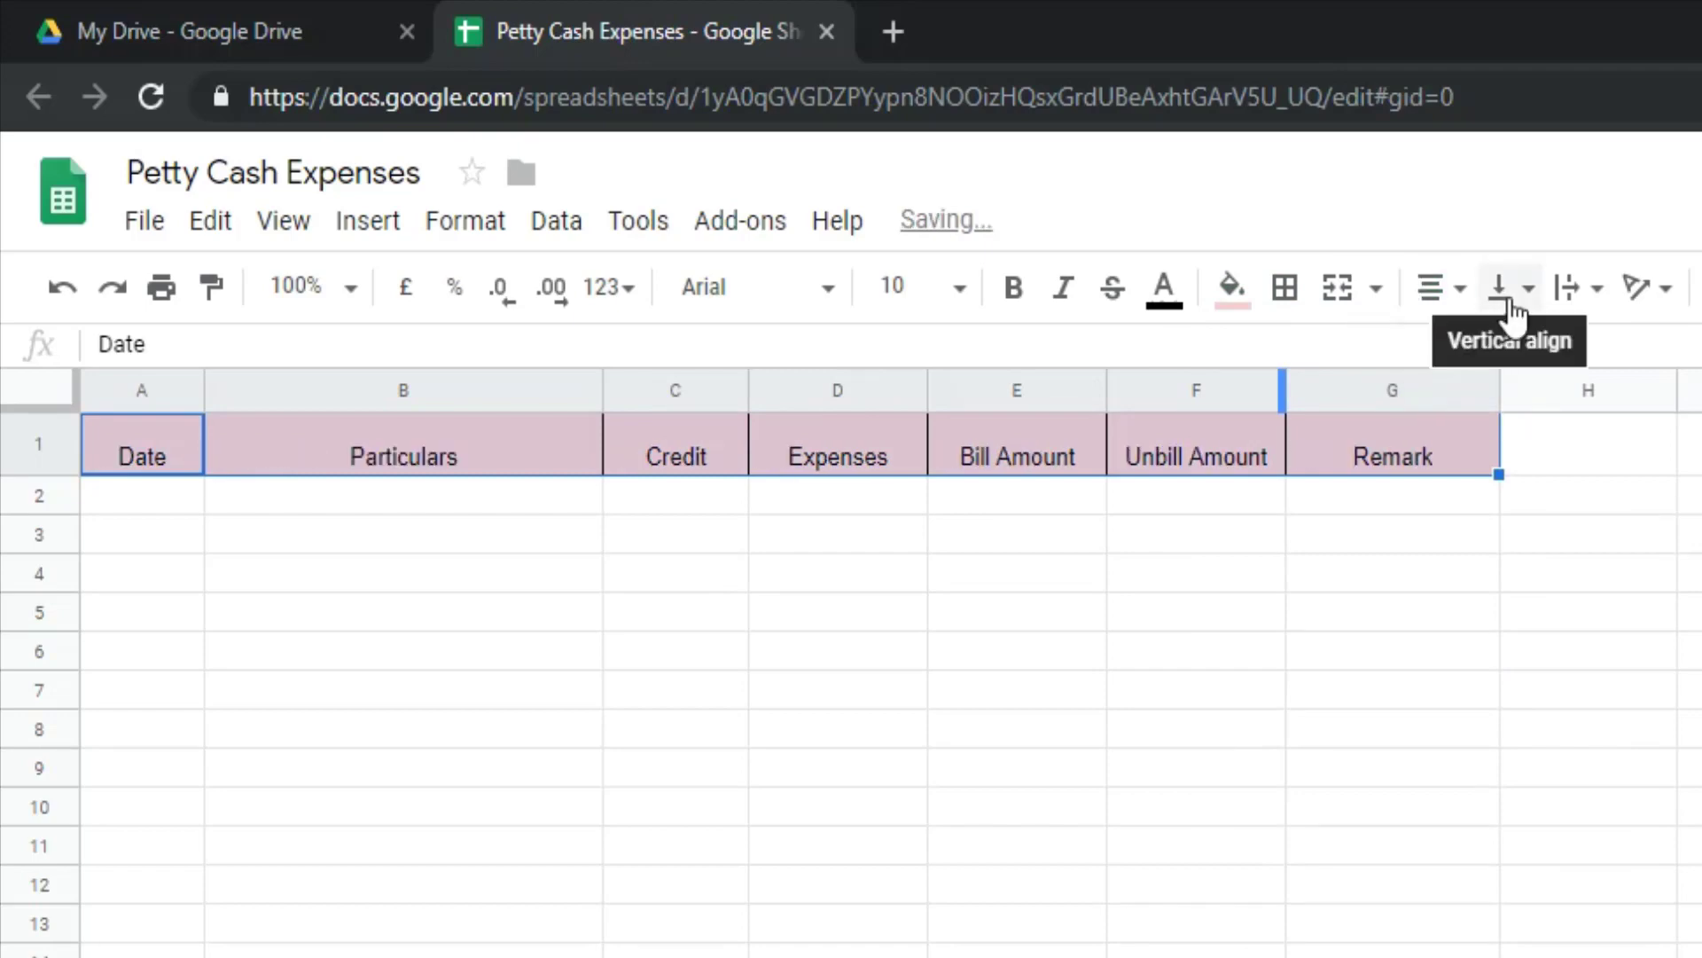
click(1509, 304)
click(1545, 350)
click(1015, 294)
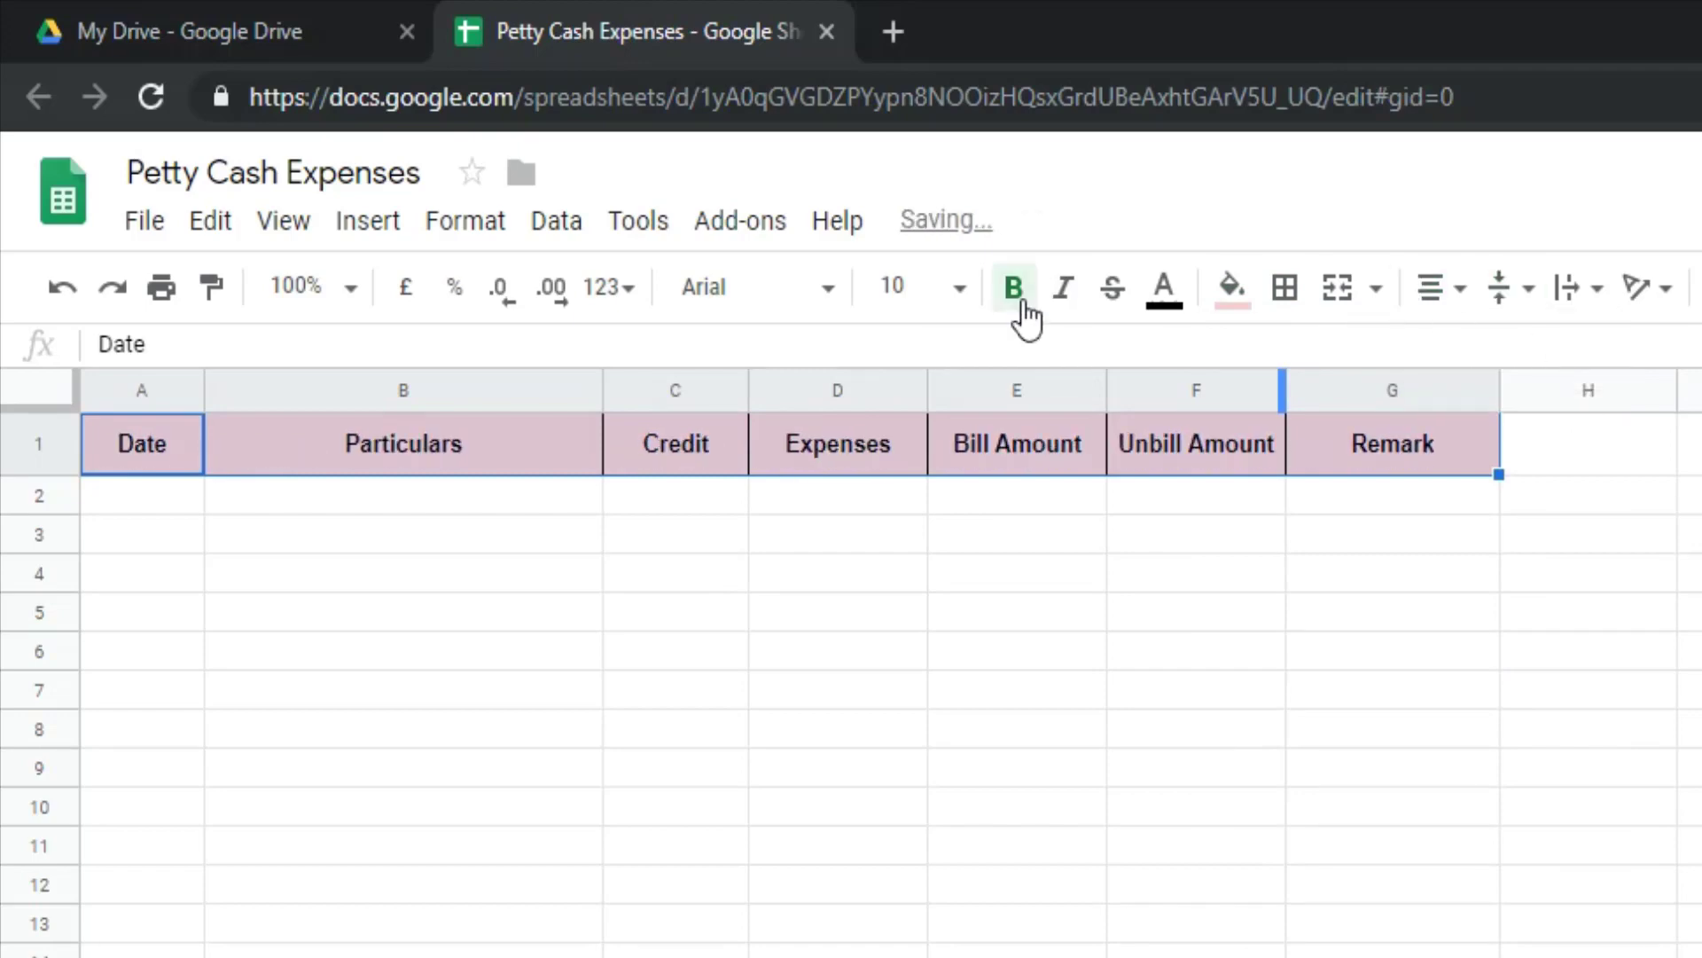
Set the headers to Times New Roman size 12 and widen Unbill Amount slightly.
click(828, 291)
scroll(934, 733, down, 1)
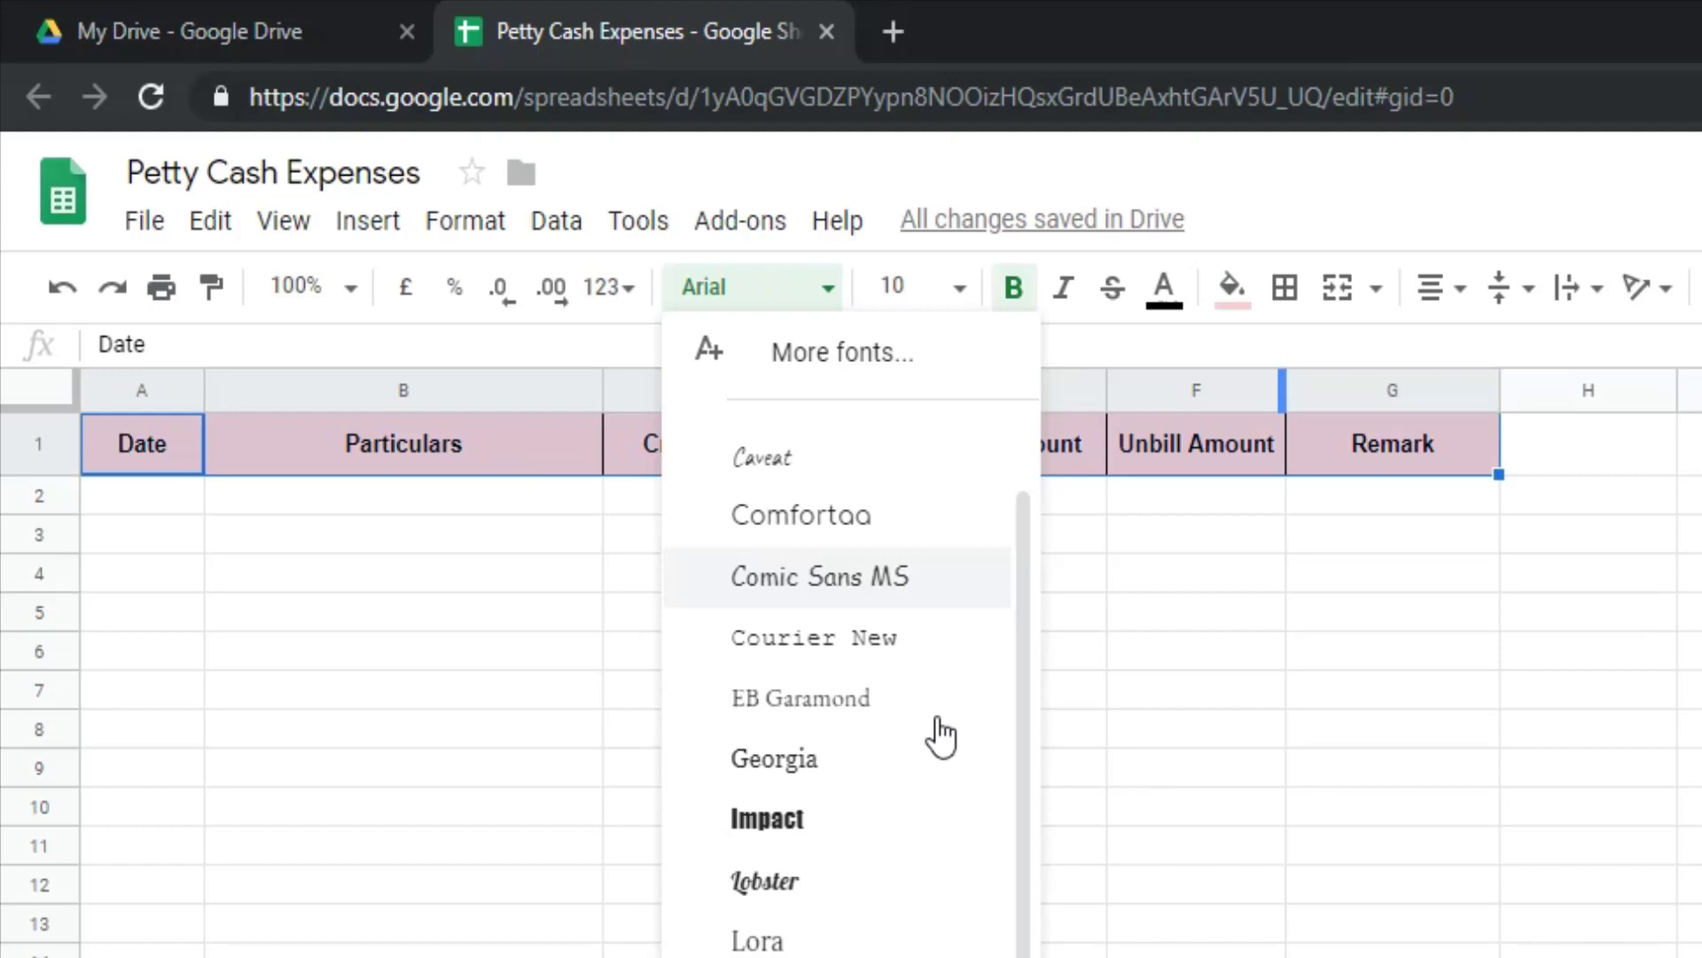
scroll(936, 732, down, 3)
scroll(936, 734, down, 2)
click(811, 745)
click(900, 303)
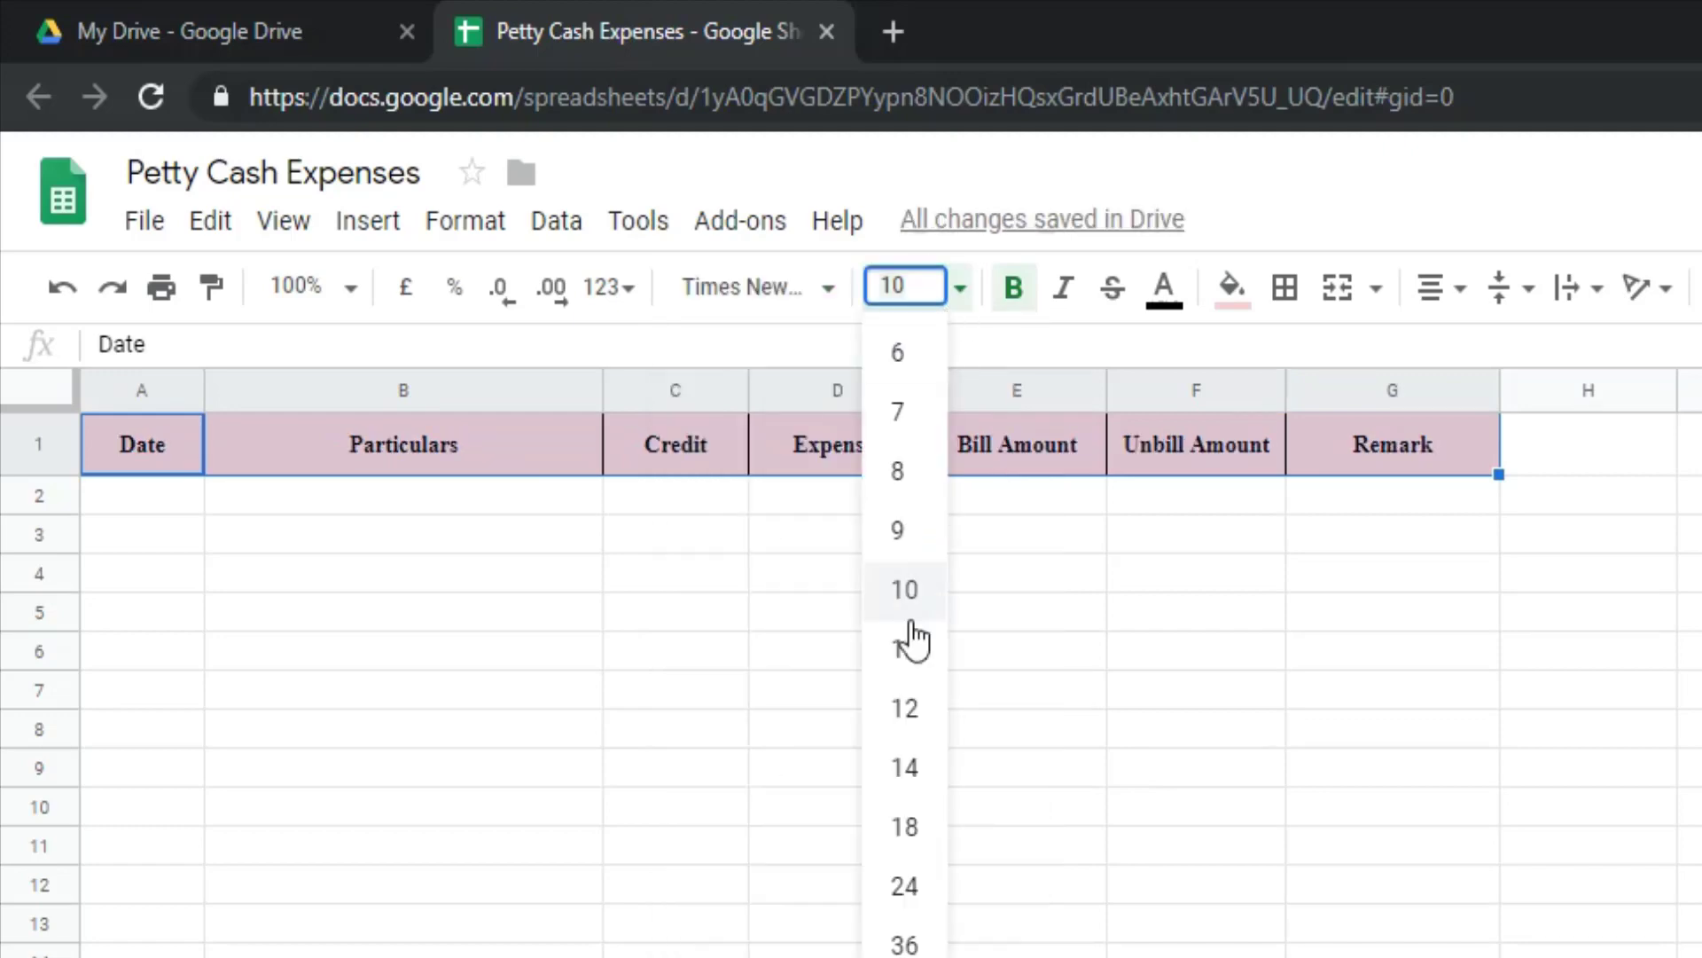
click(901, 706)
click(1031, 630)
drag(1287, 386, 1303, 384)
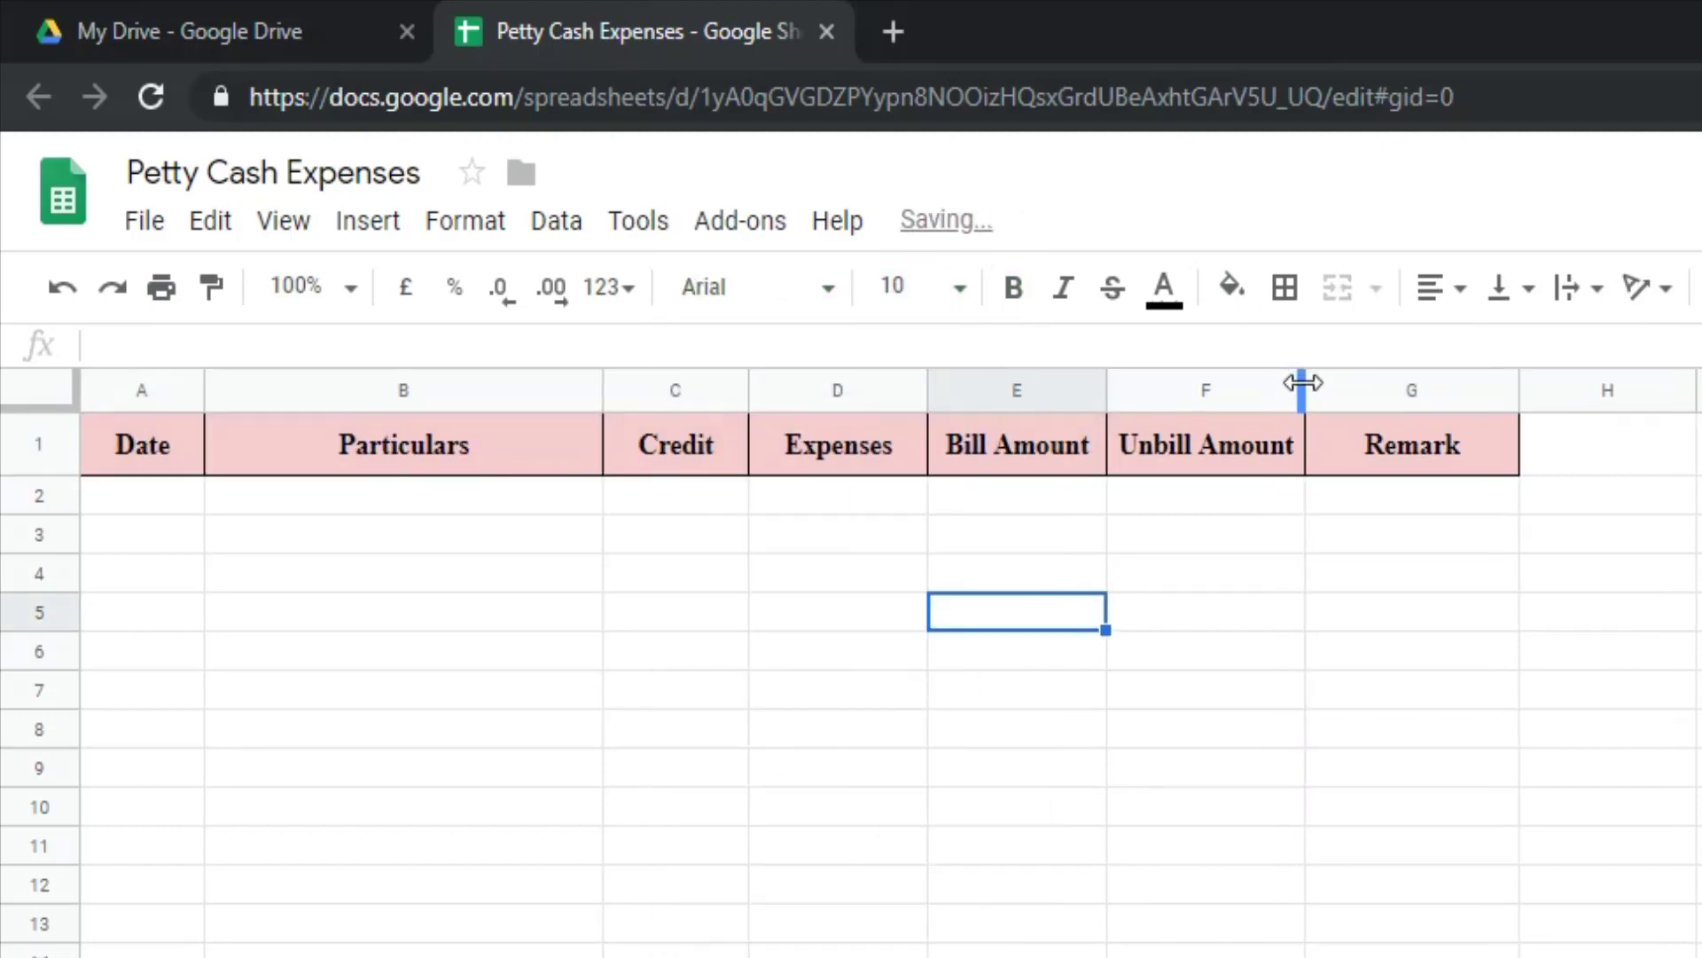
Apply all borders to the table body A2:G13 and widen the Remark column to the screen edge.
click(134, 507)
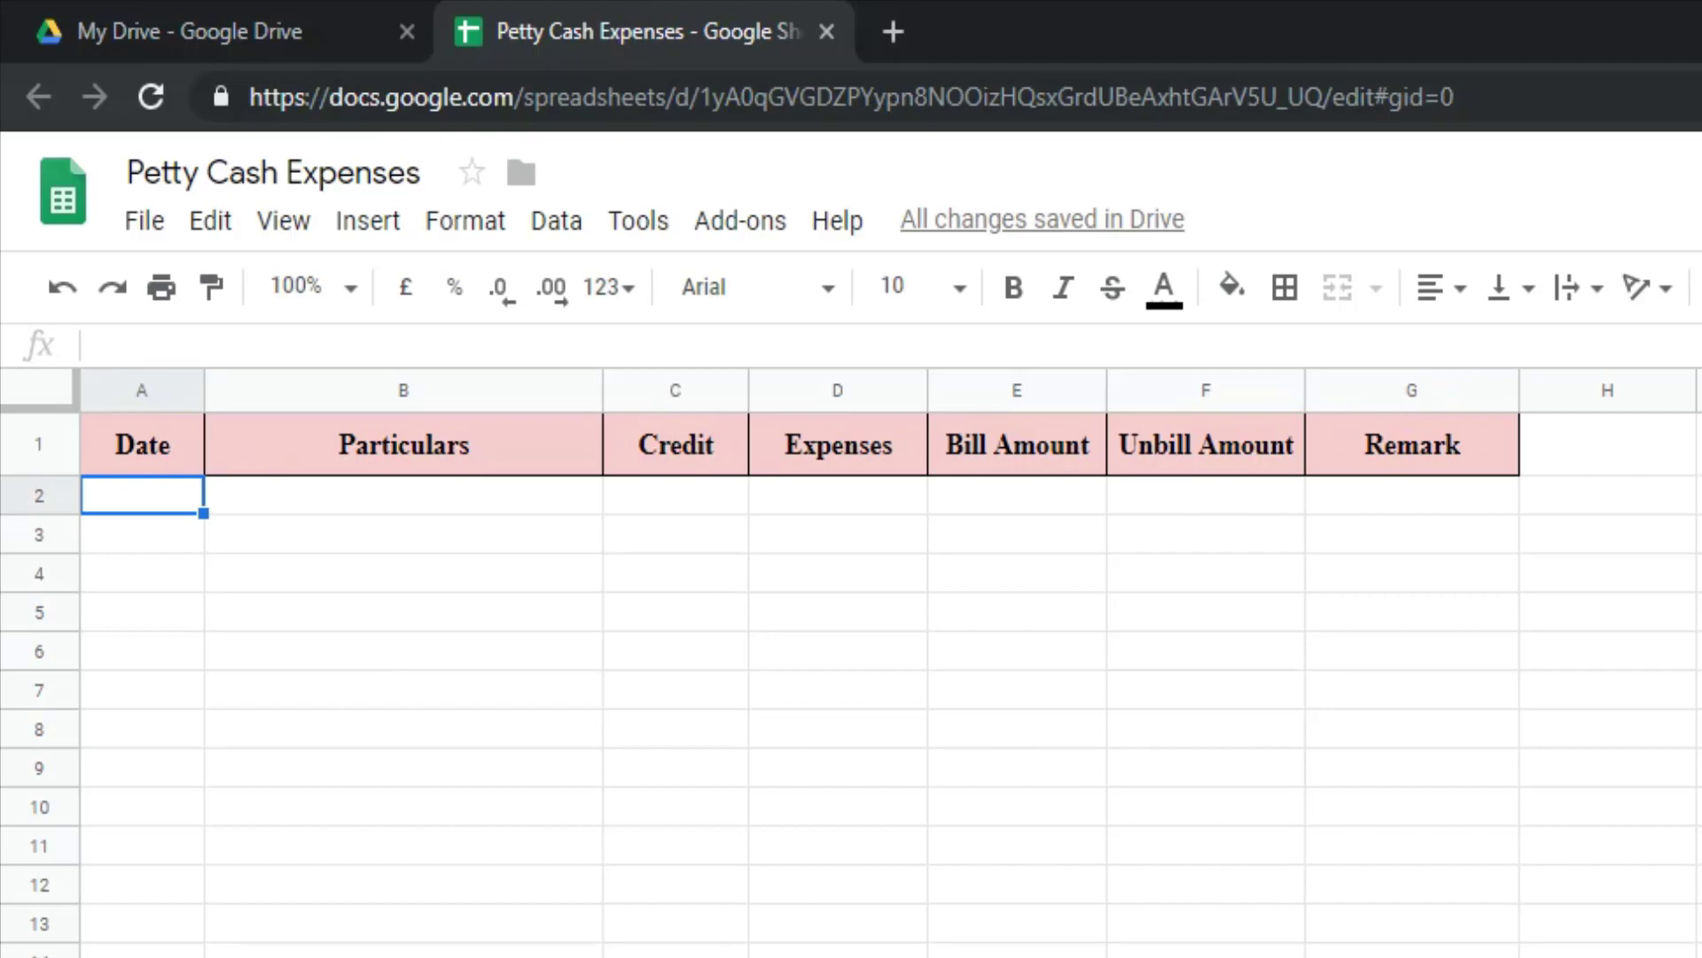
drag(134, 495, 1409, 931)
click(1285, 286)
click(1304, 357)
click(1334, 731)
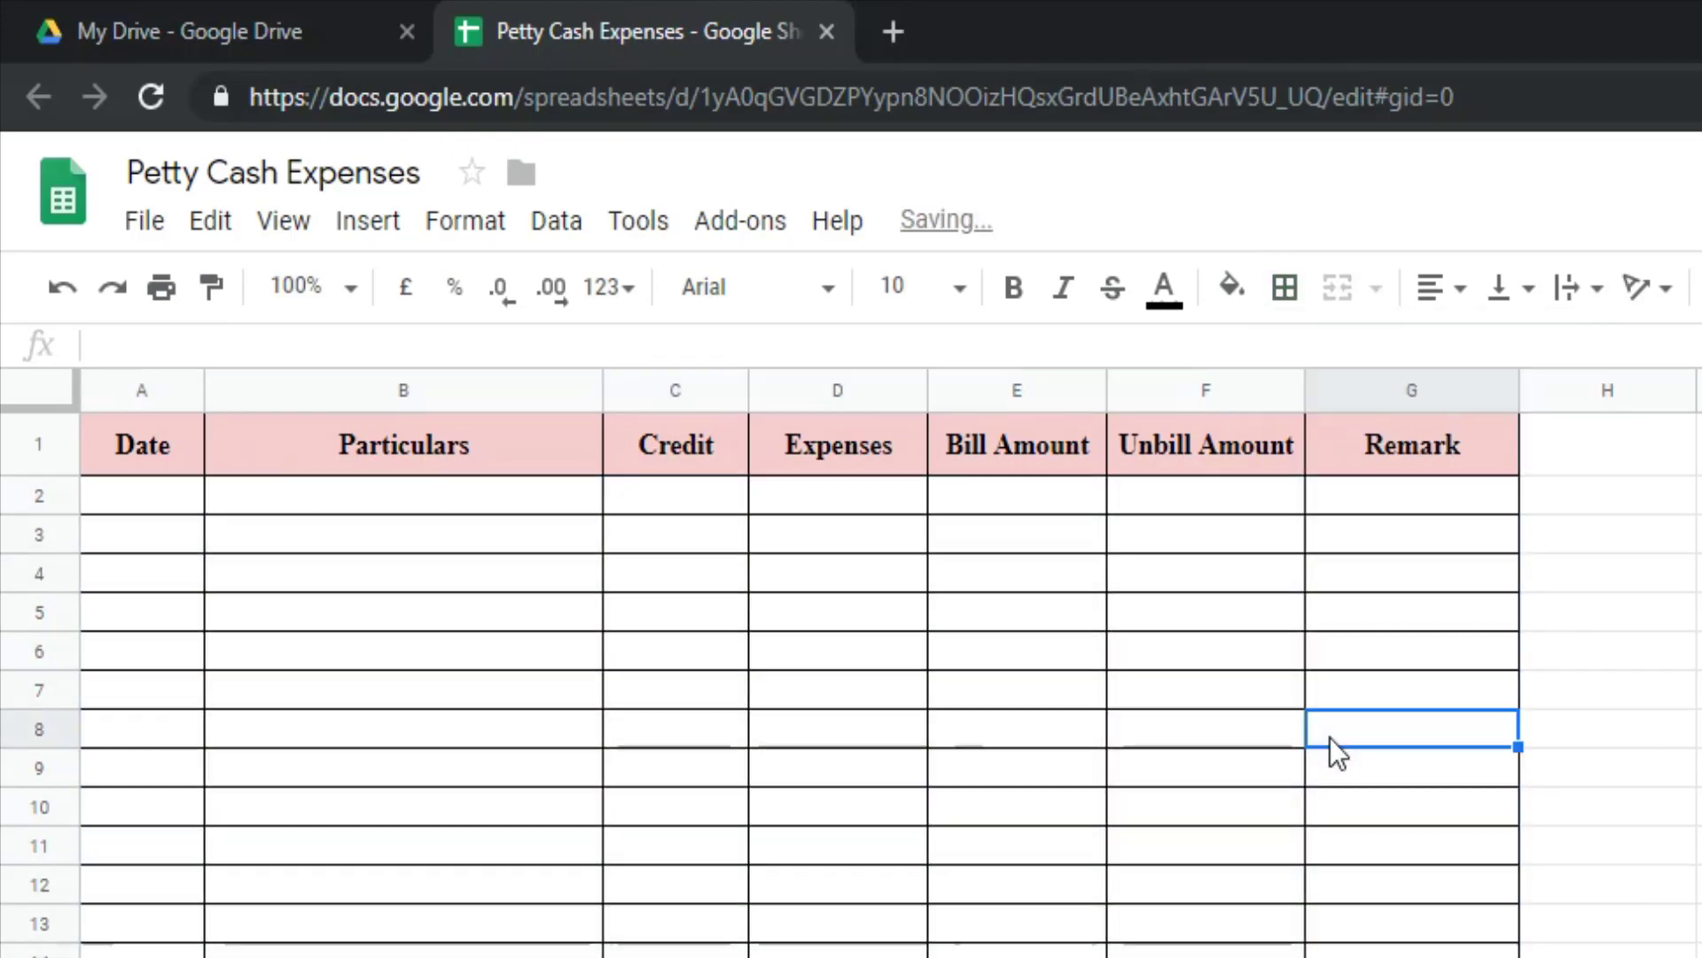
drag(1563, 379, 1701, 383)
Freeze the header row so it stays fixed while scrolling.
click(147, 498)
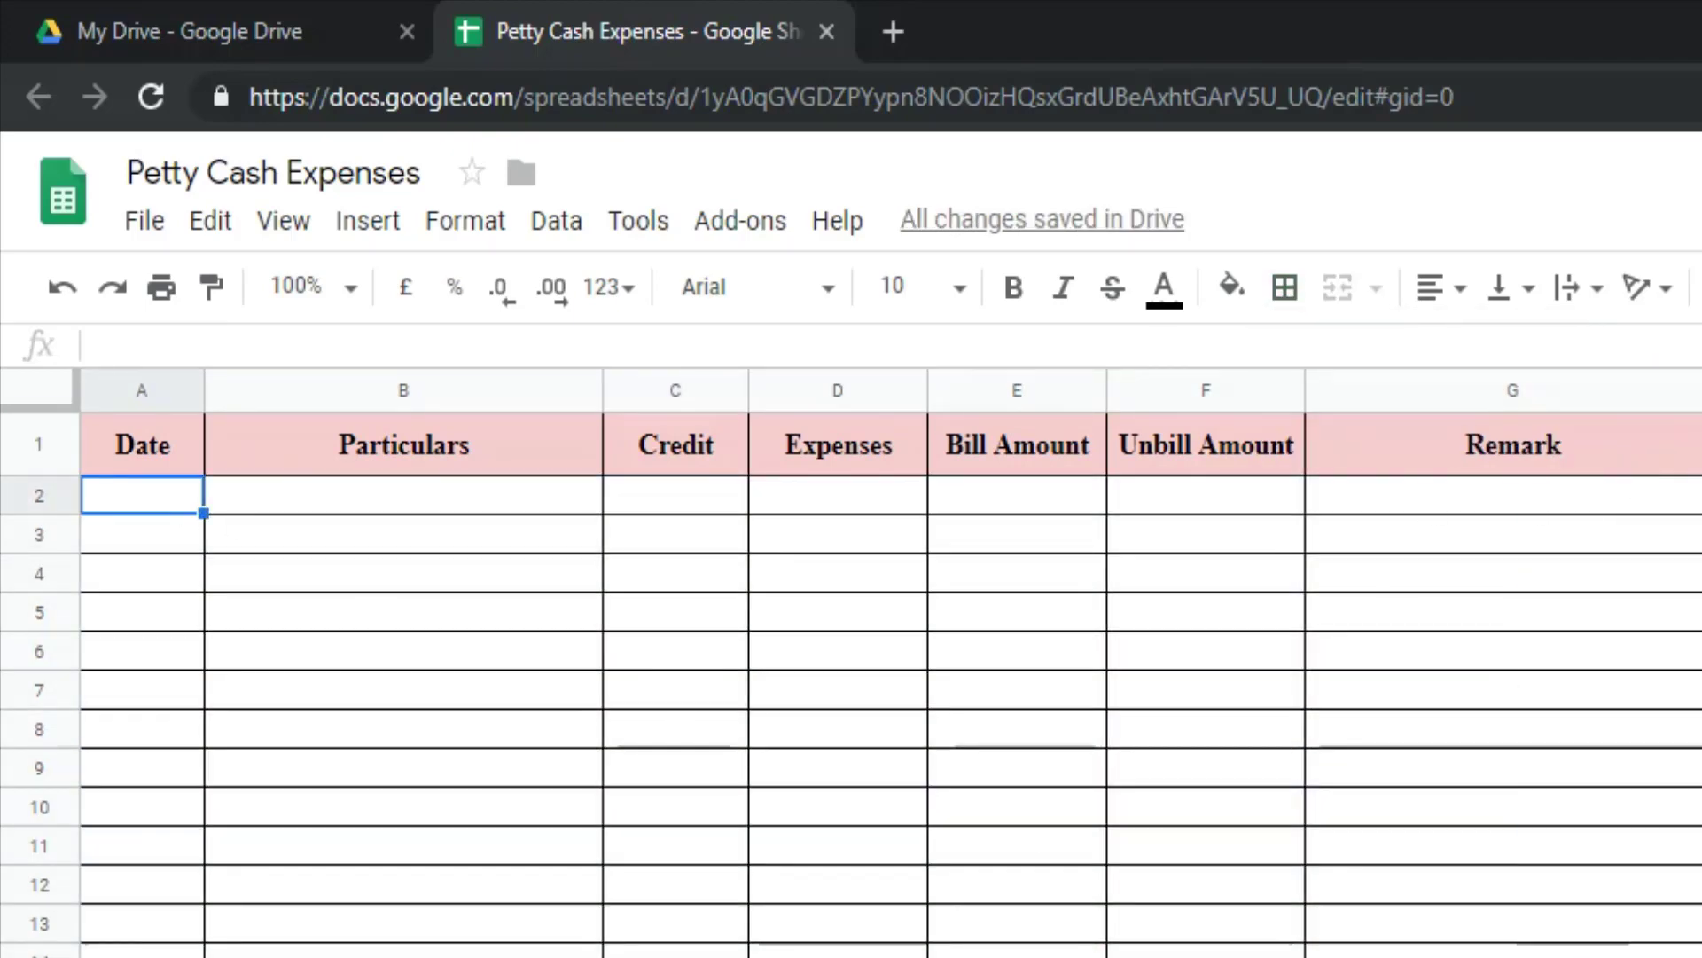
click(142, 445)
shift+click(1690, 469)
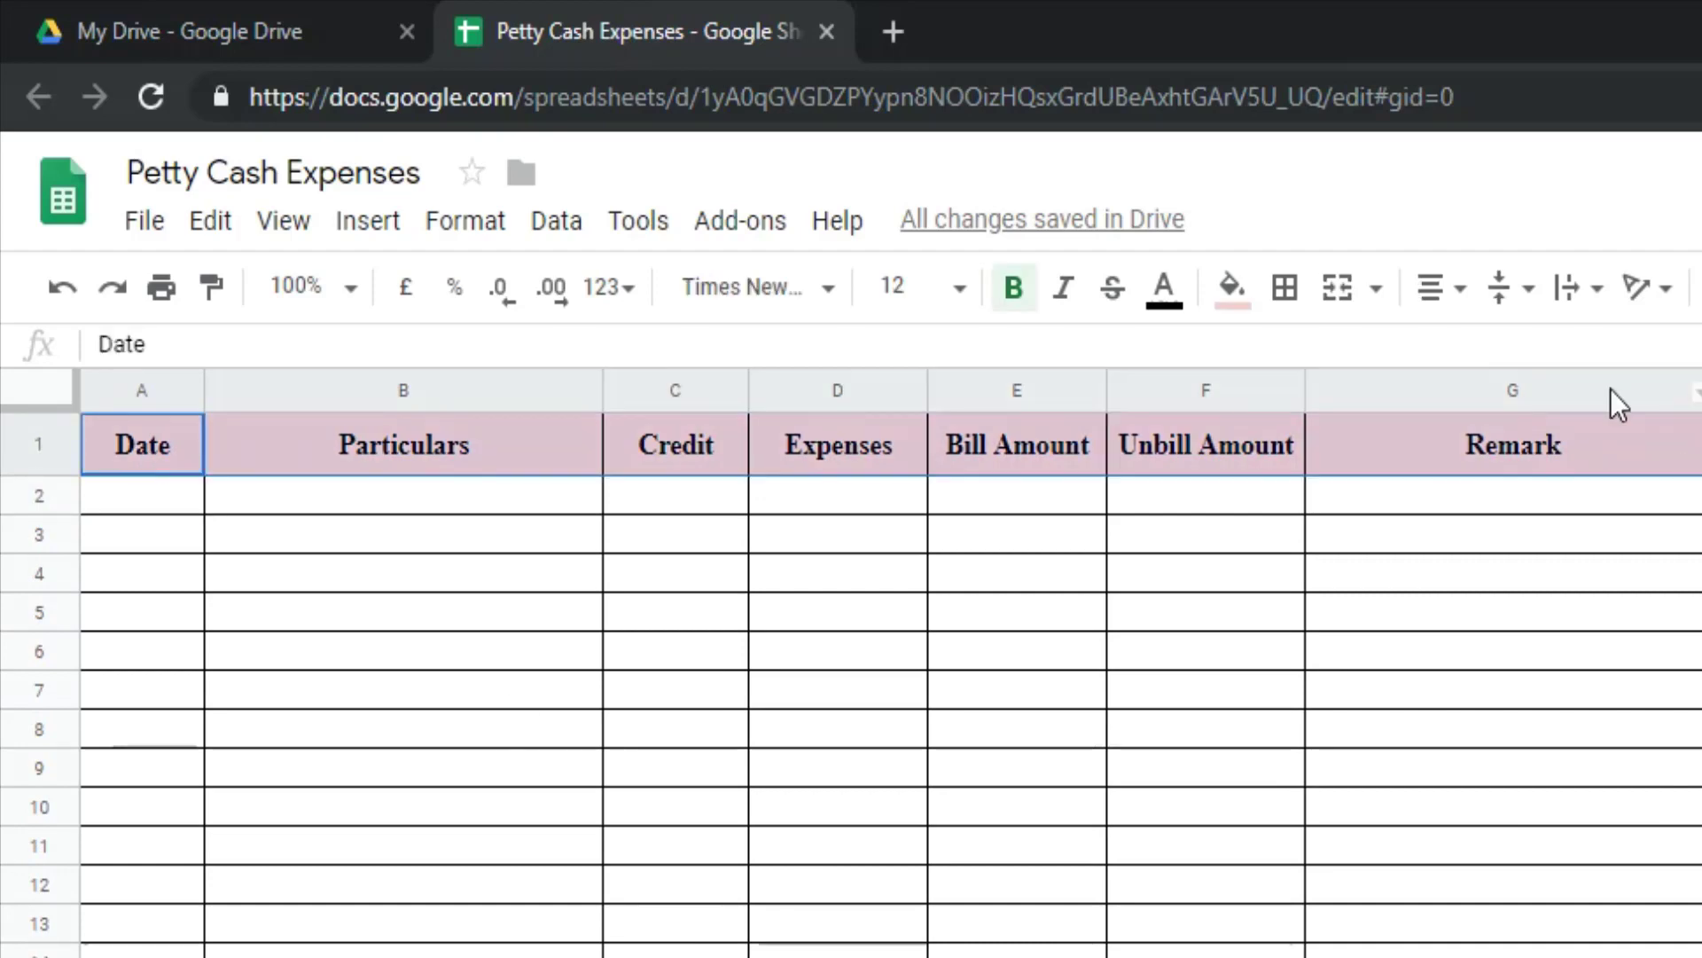
click(283, 220)
click(758, 357)
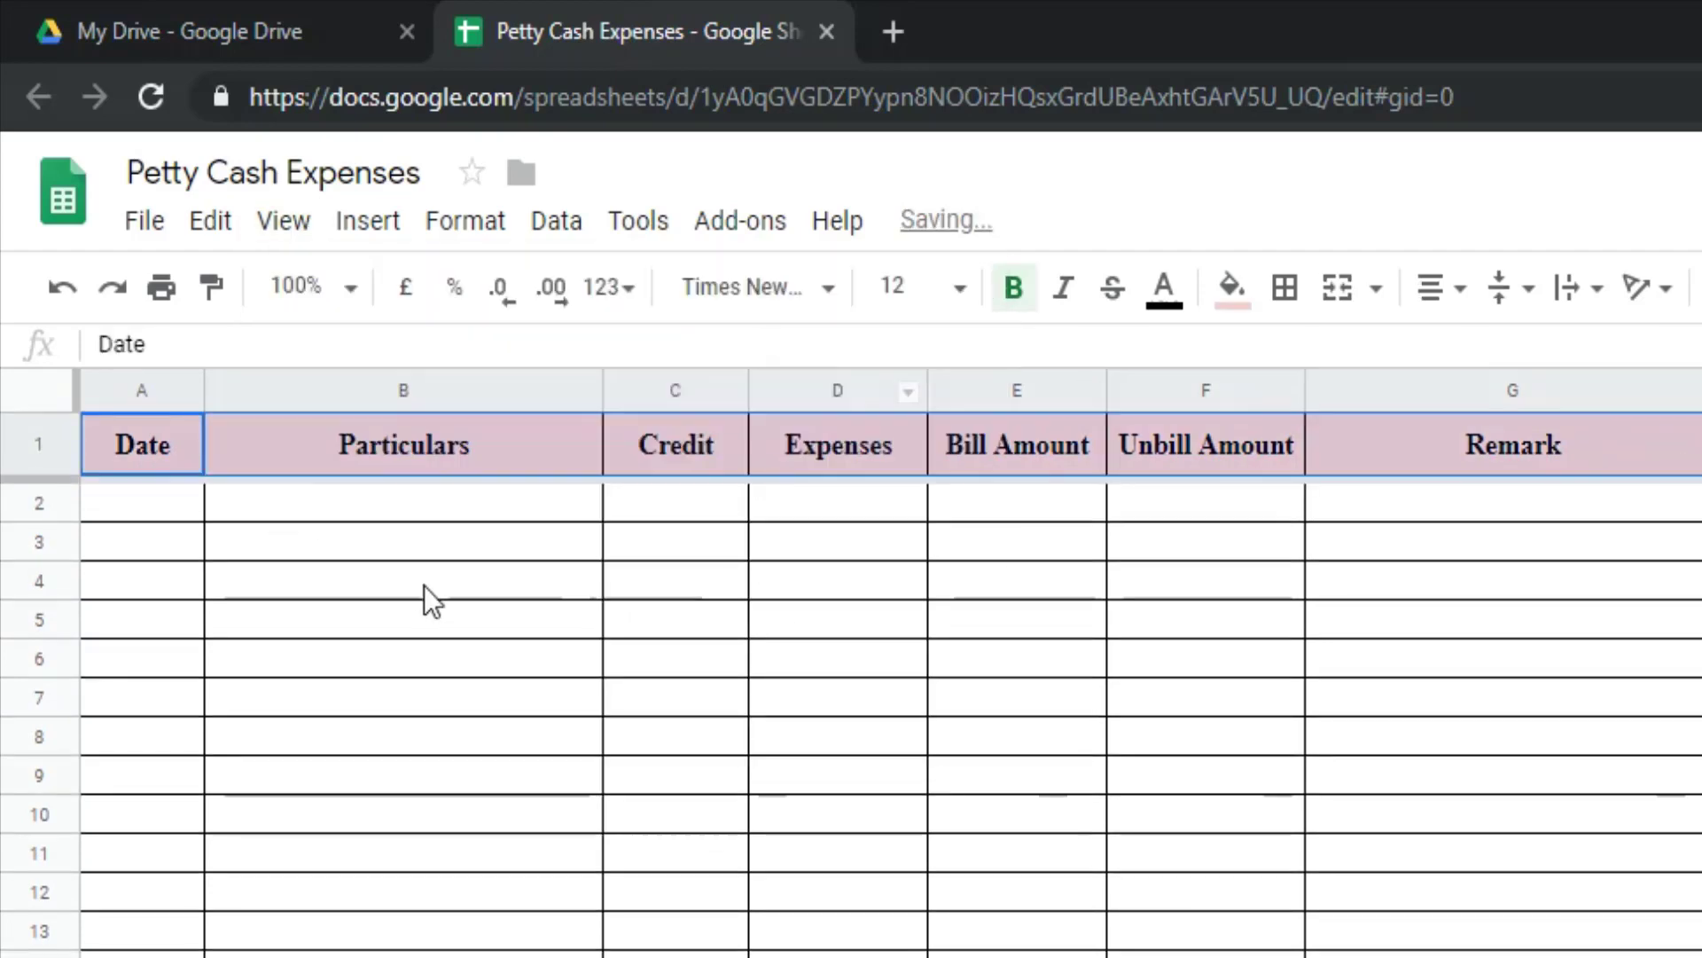
click(425, 585)
click(156, 495)
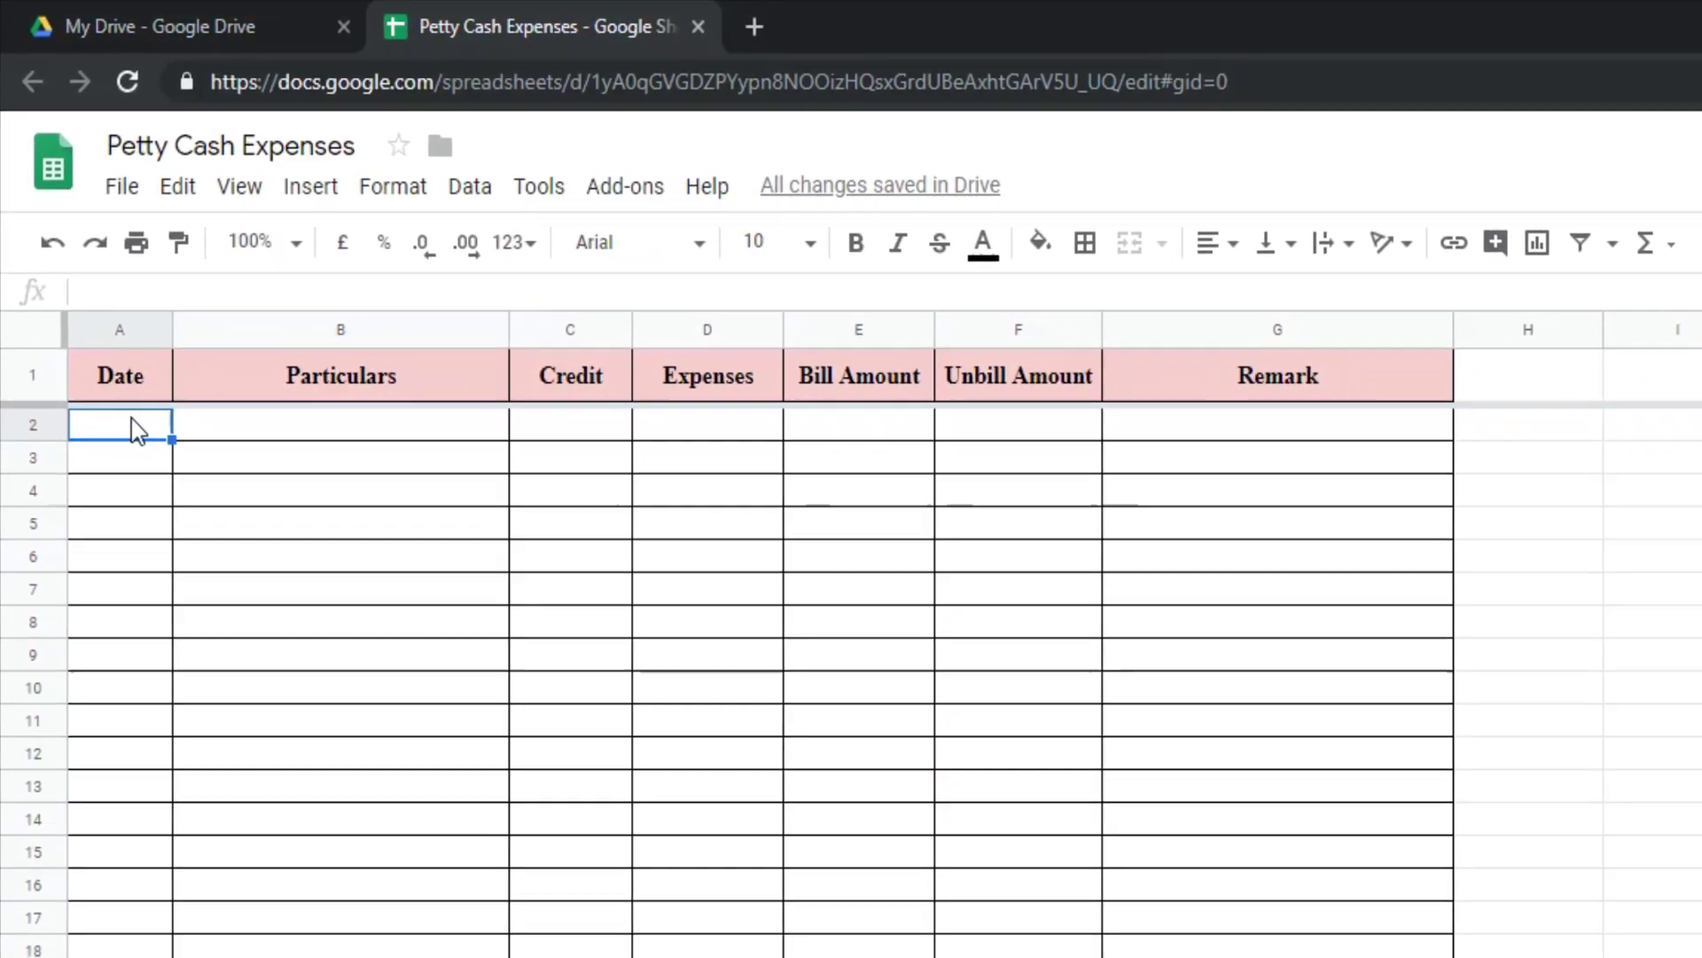
text(1/)
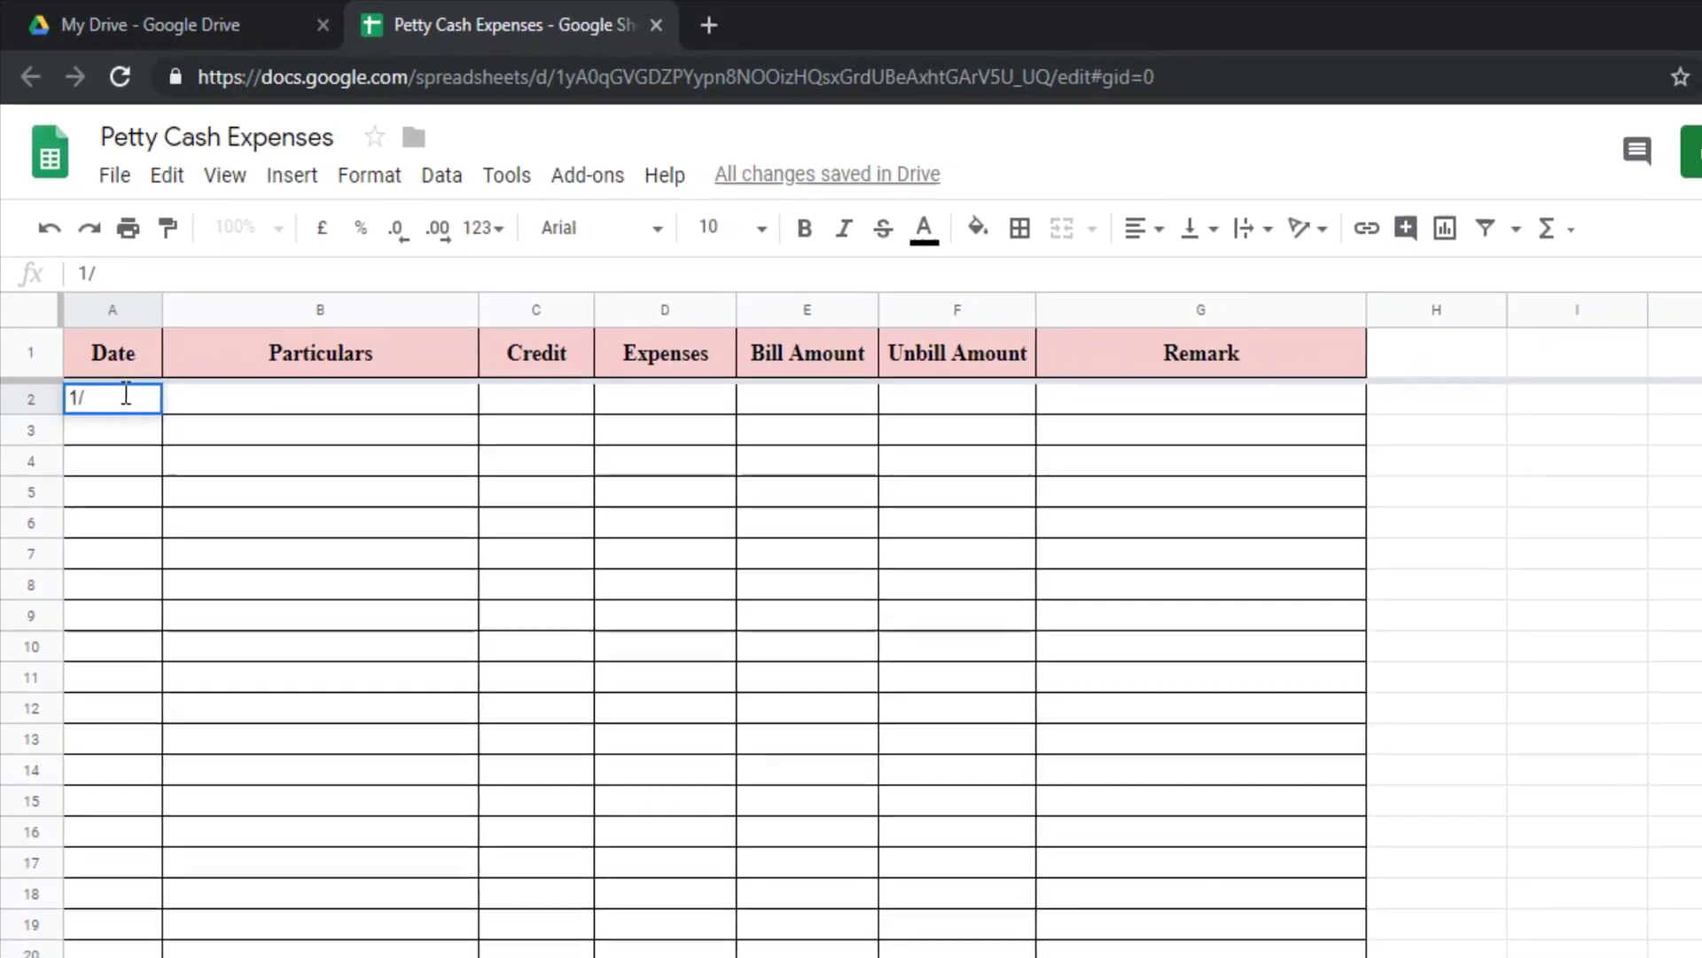
Enter 05/01/2019, Credit, 5000 in row 2 and label B20 as Balance.
key(BackSpace)
text(05/01/2019)
click(253, 399)
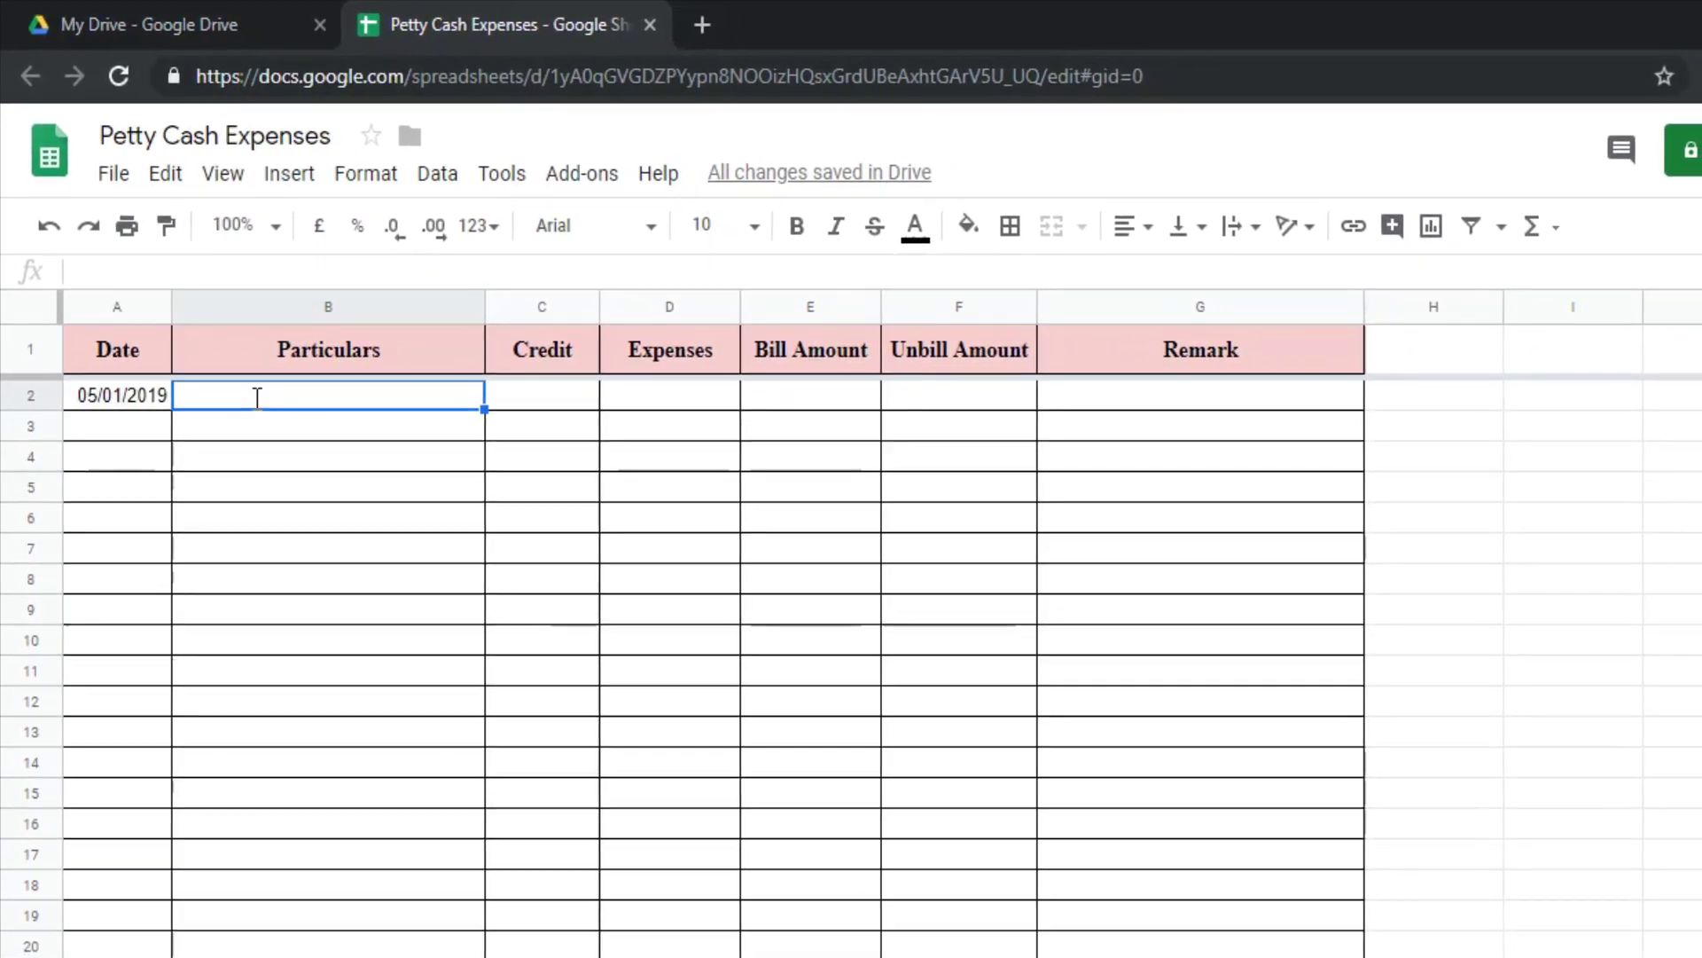
text(Credi)
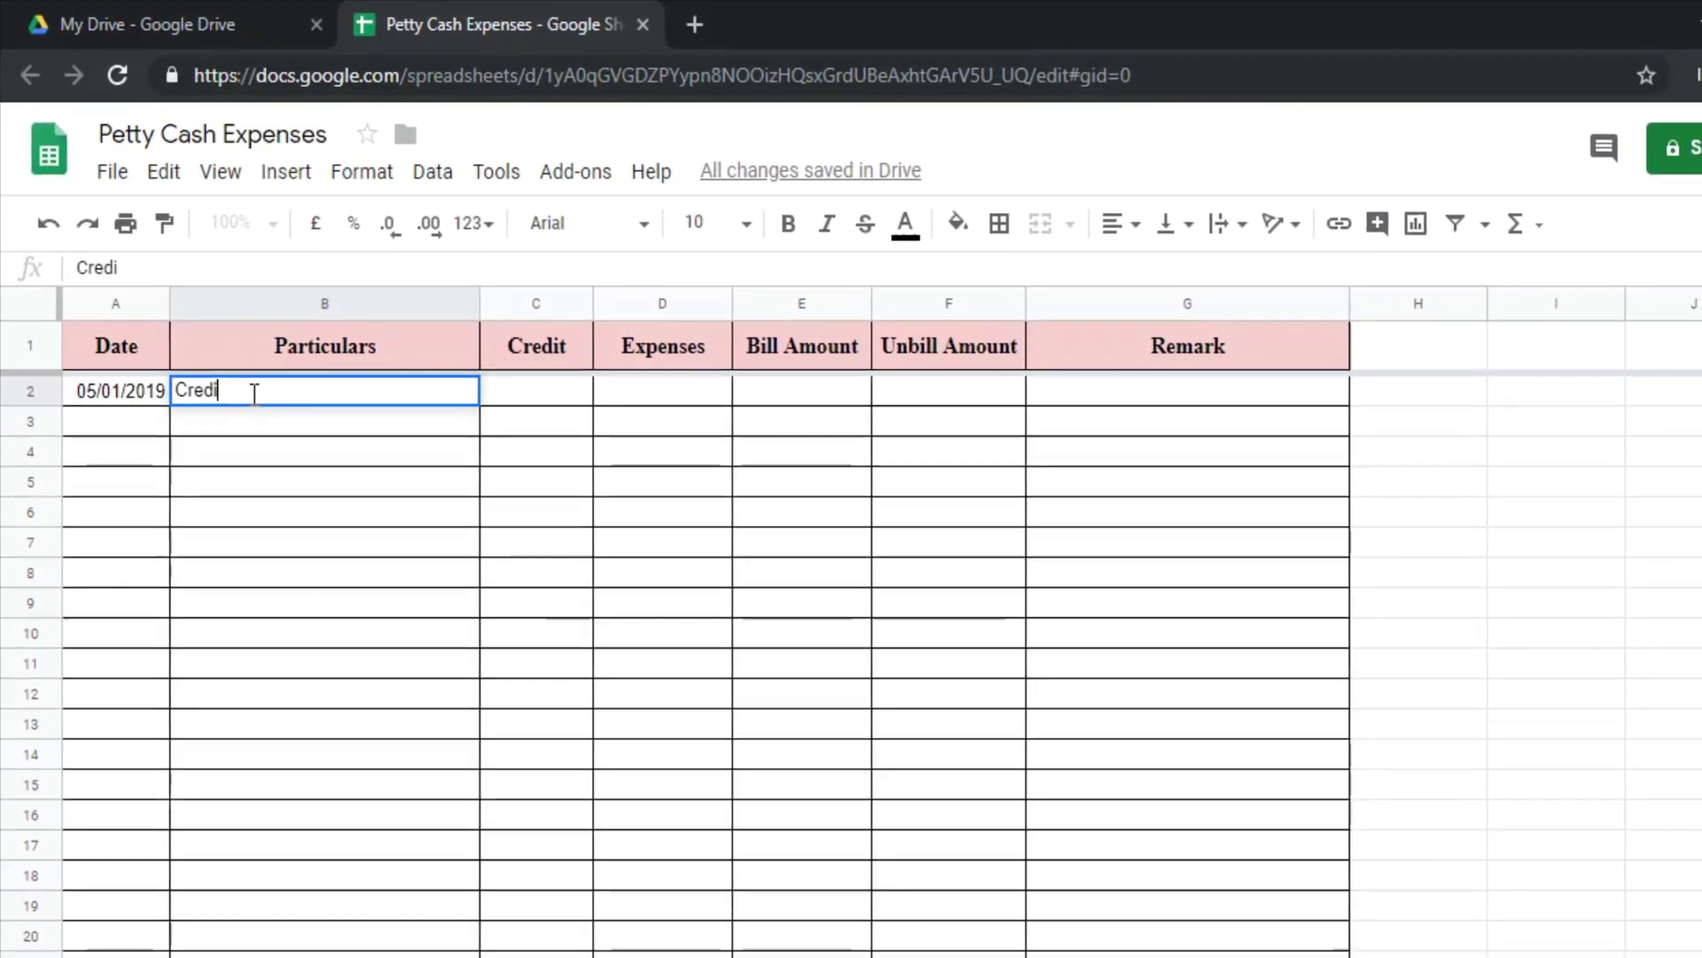
text(t)
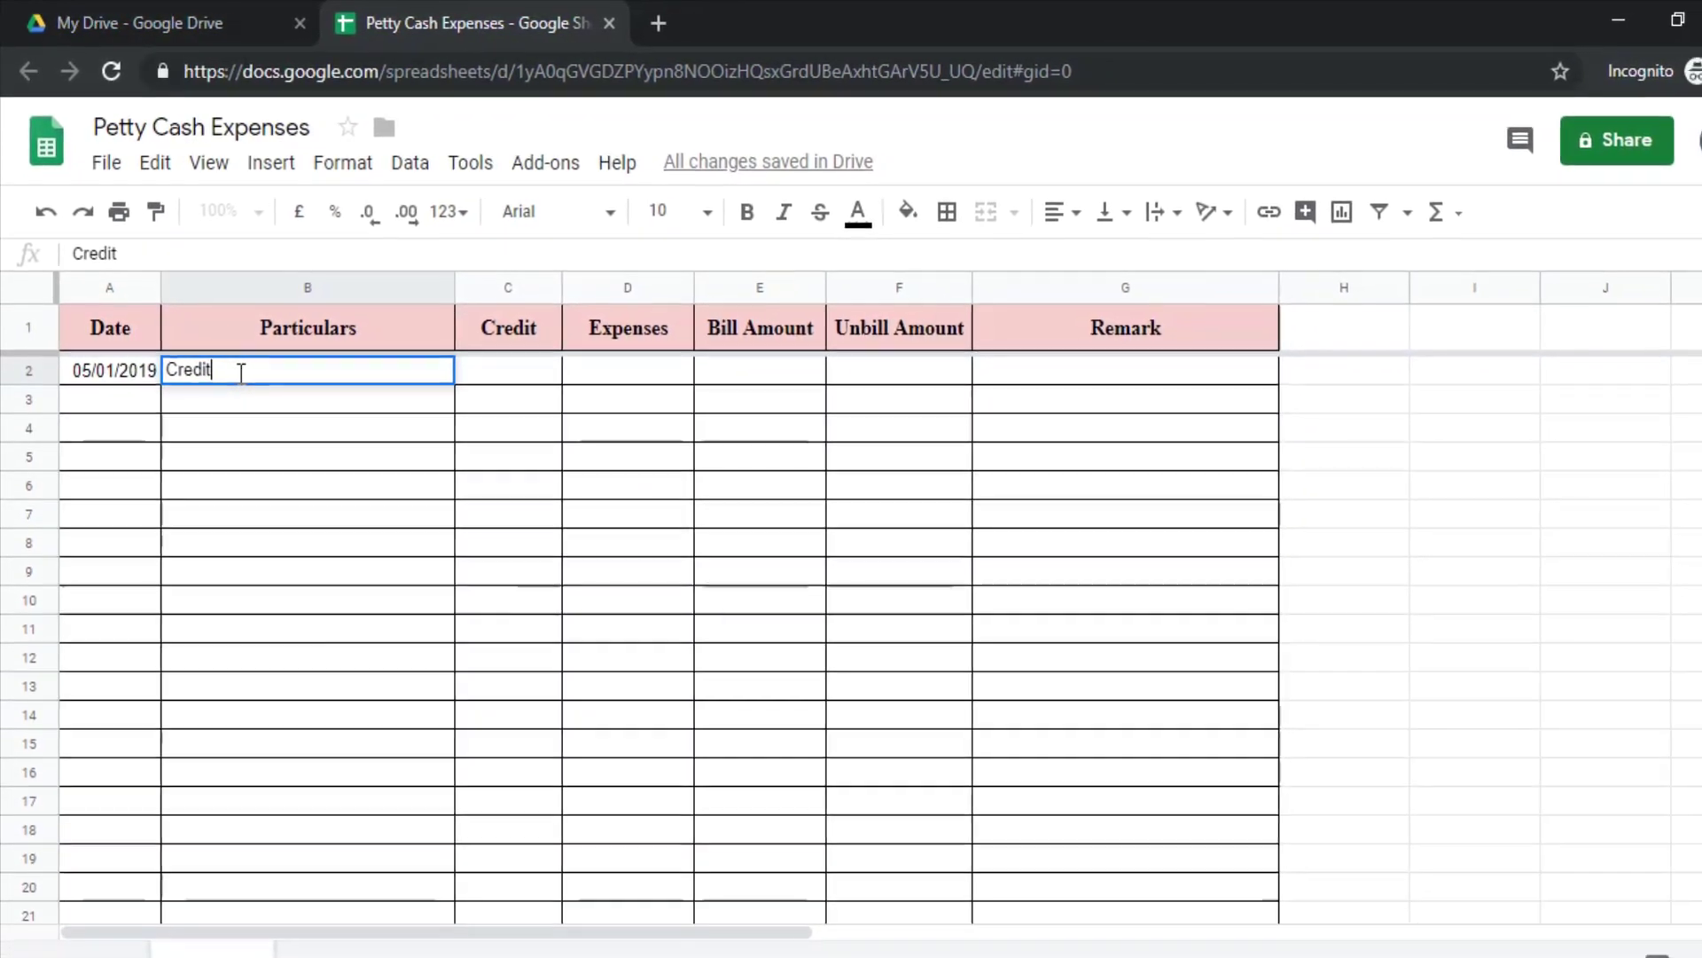
key(Tab)
text(5000)
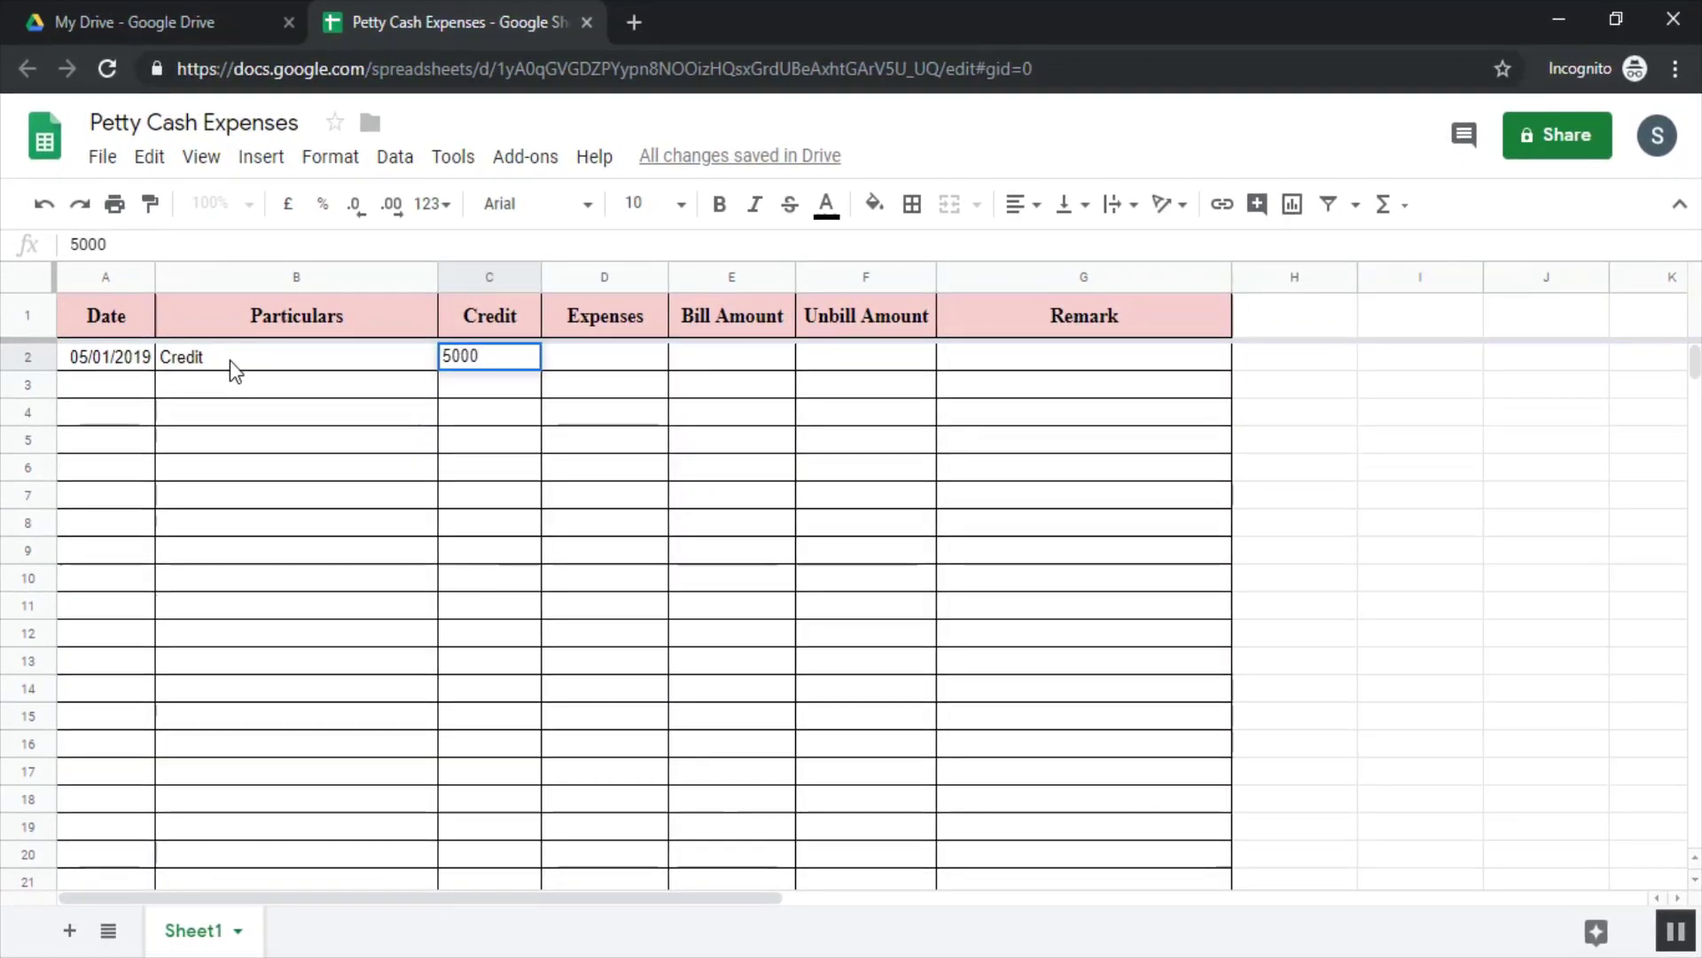
key(Tab)
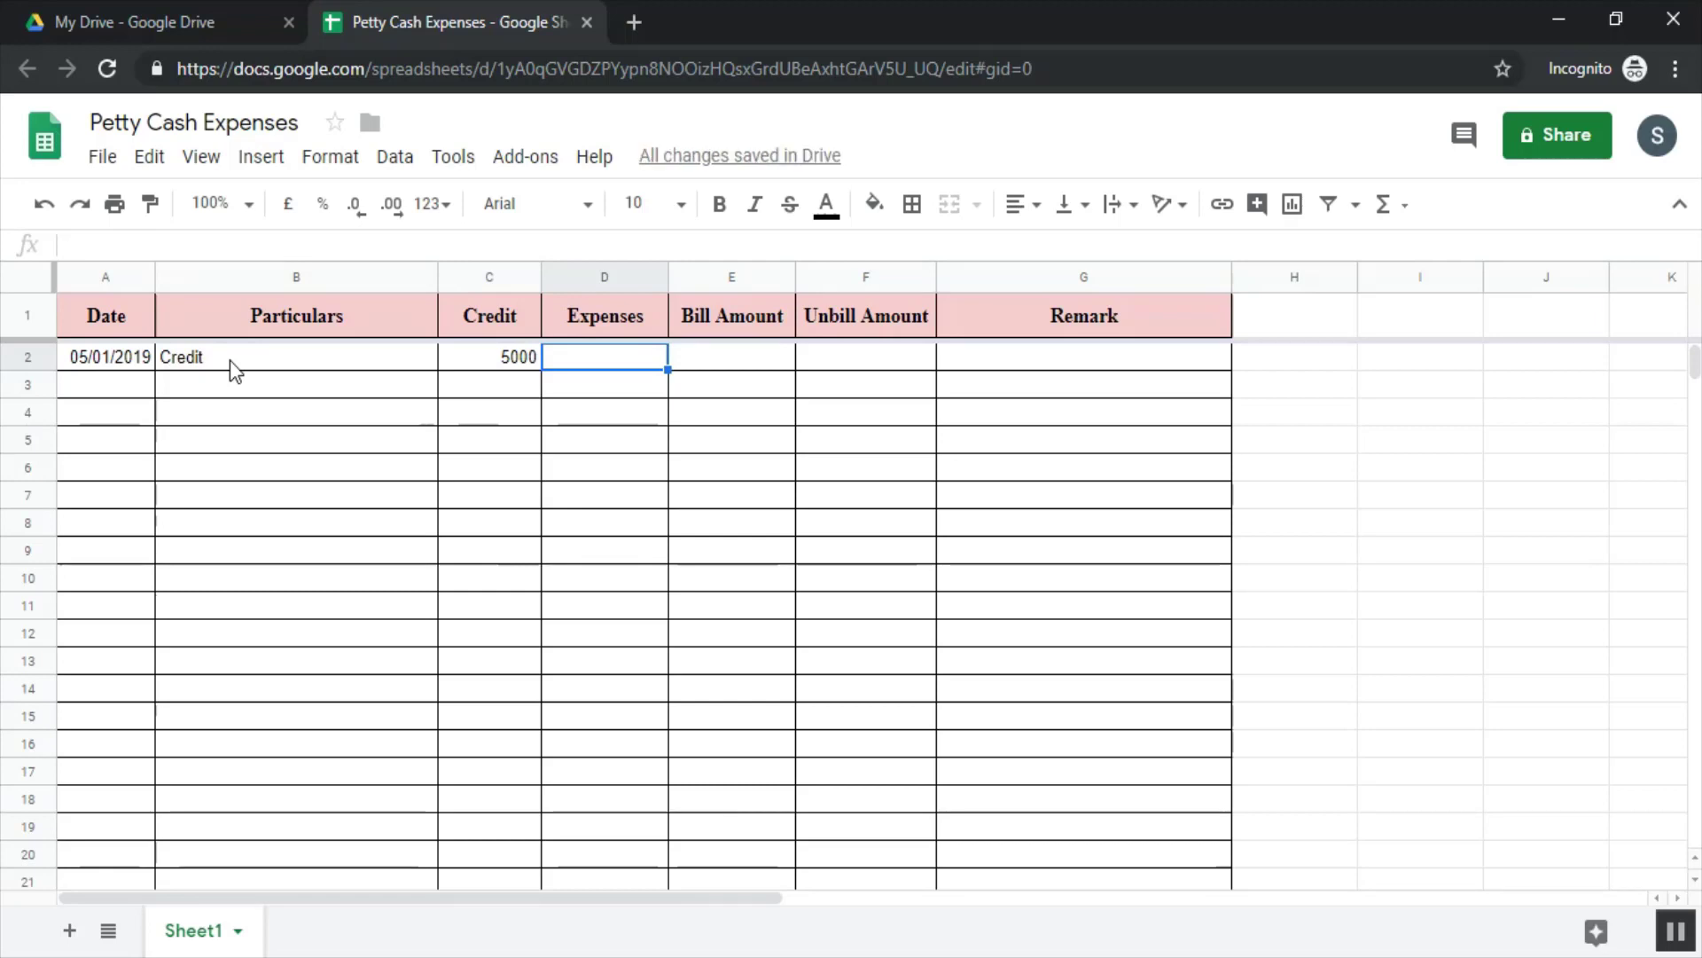
click(336, 855)
text(Balance)
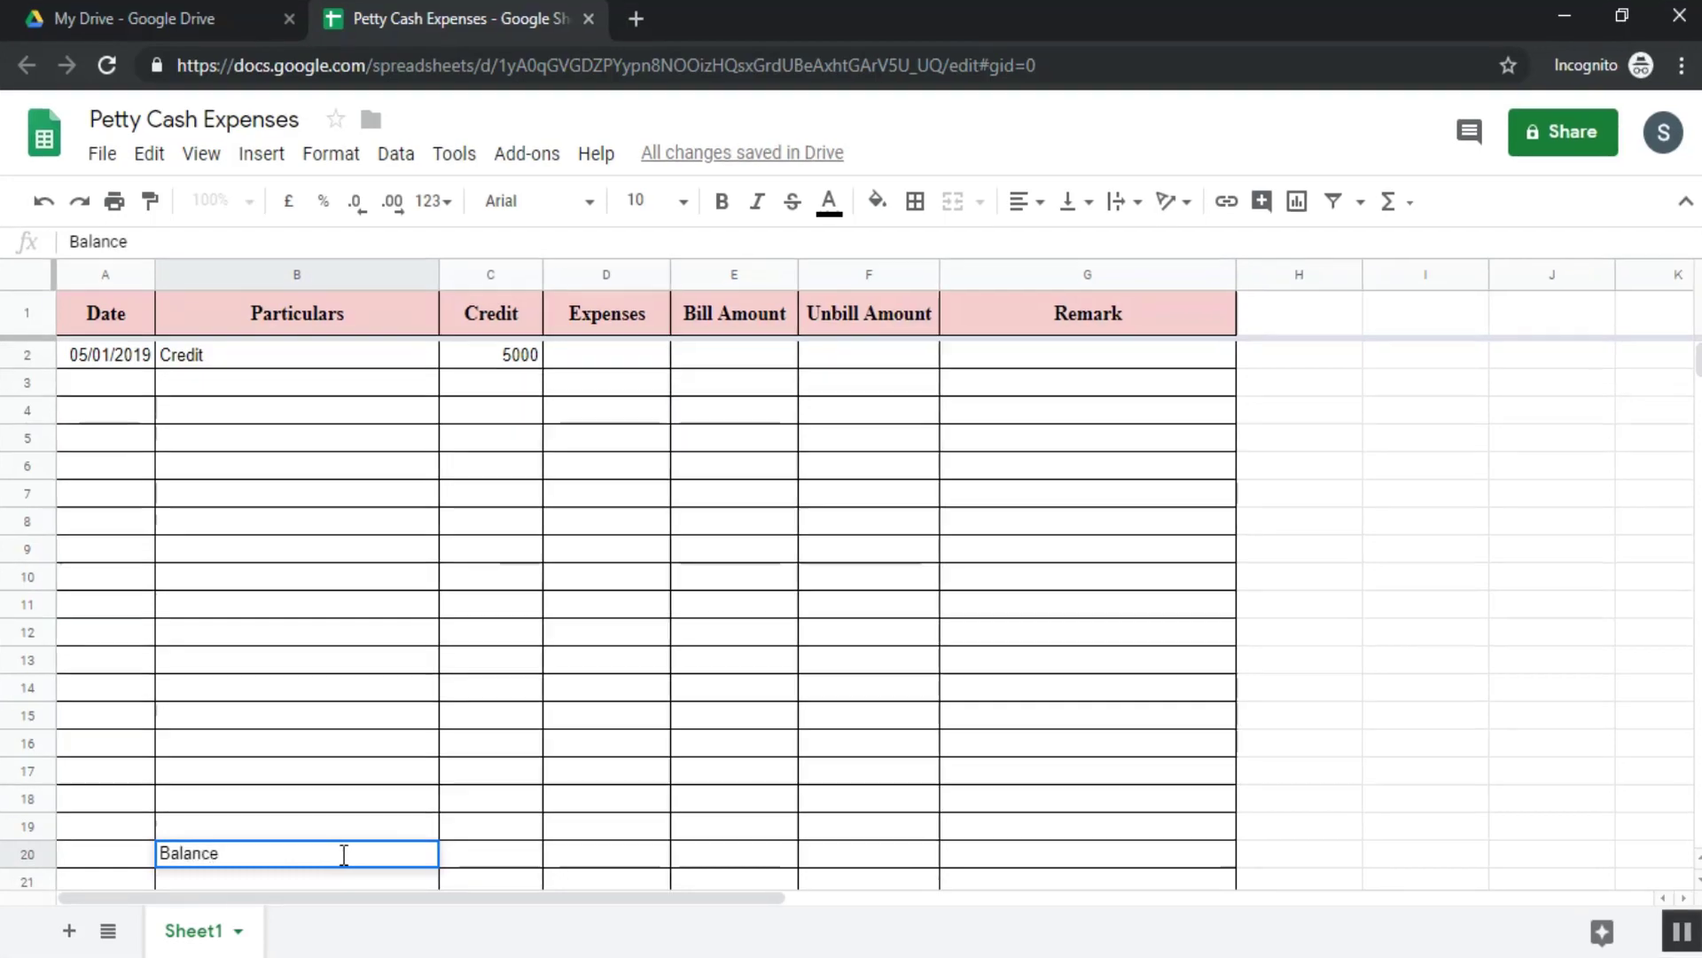
text(()
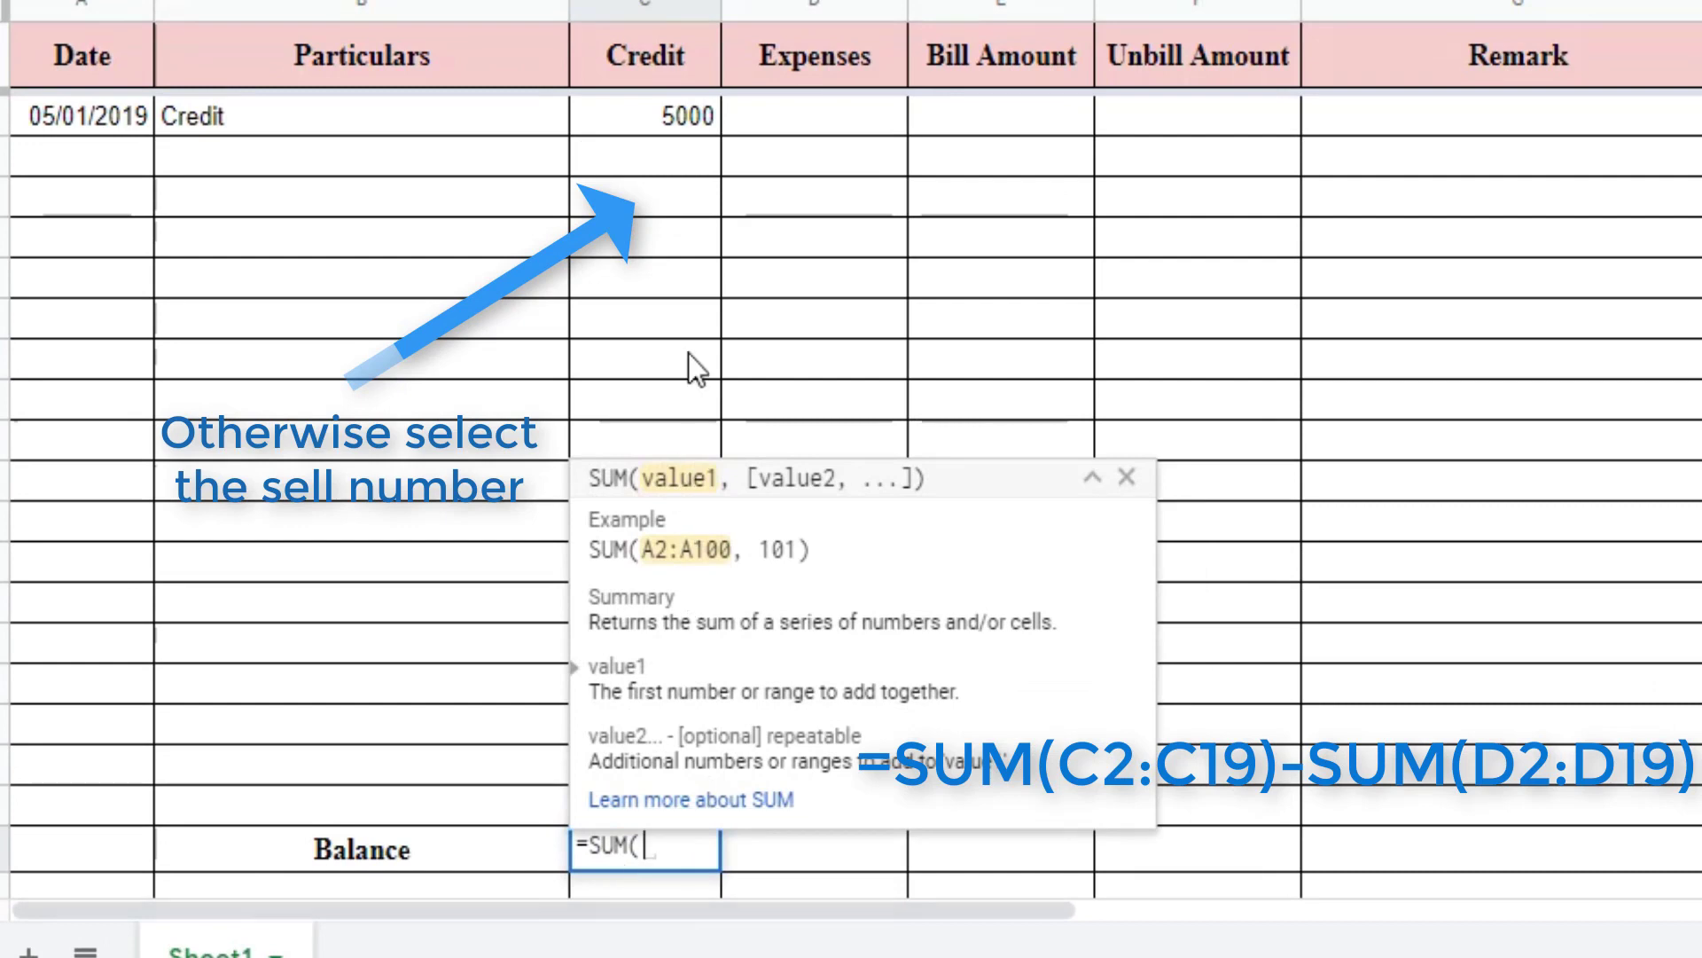
Enter the Balance formula =SUM(C2:C19)-SUM(D2:D19) in C20, giving 5000.
click(657, 124)
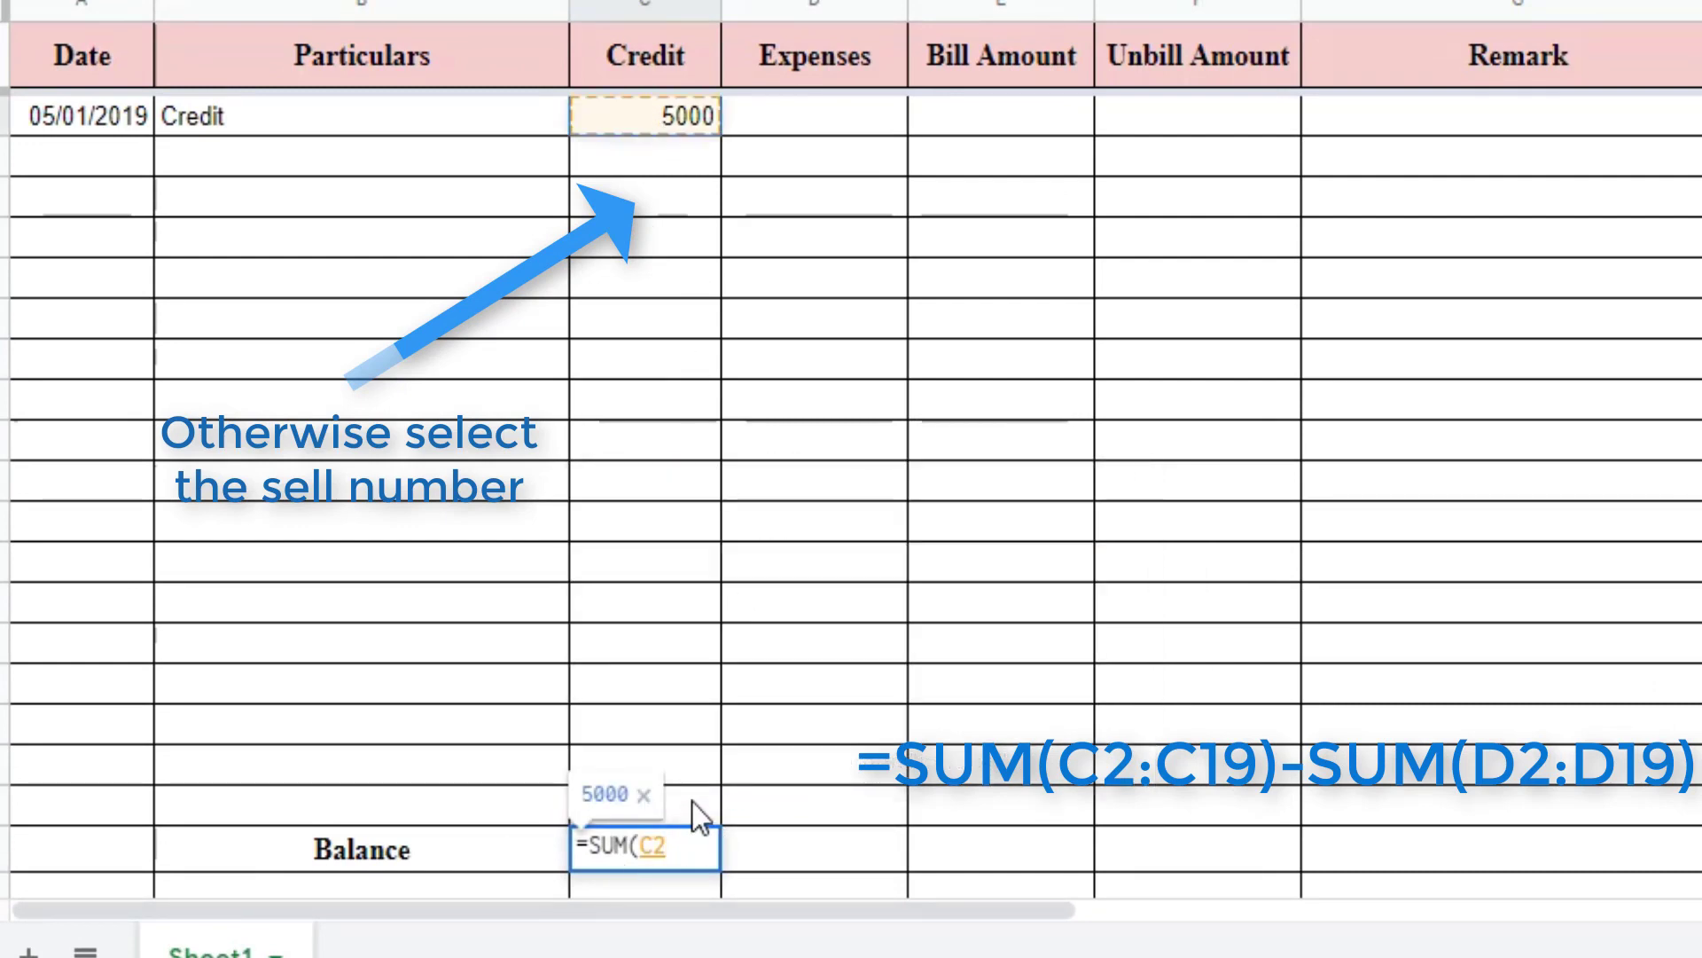
shift+click(691, 801)
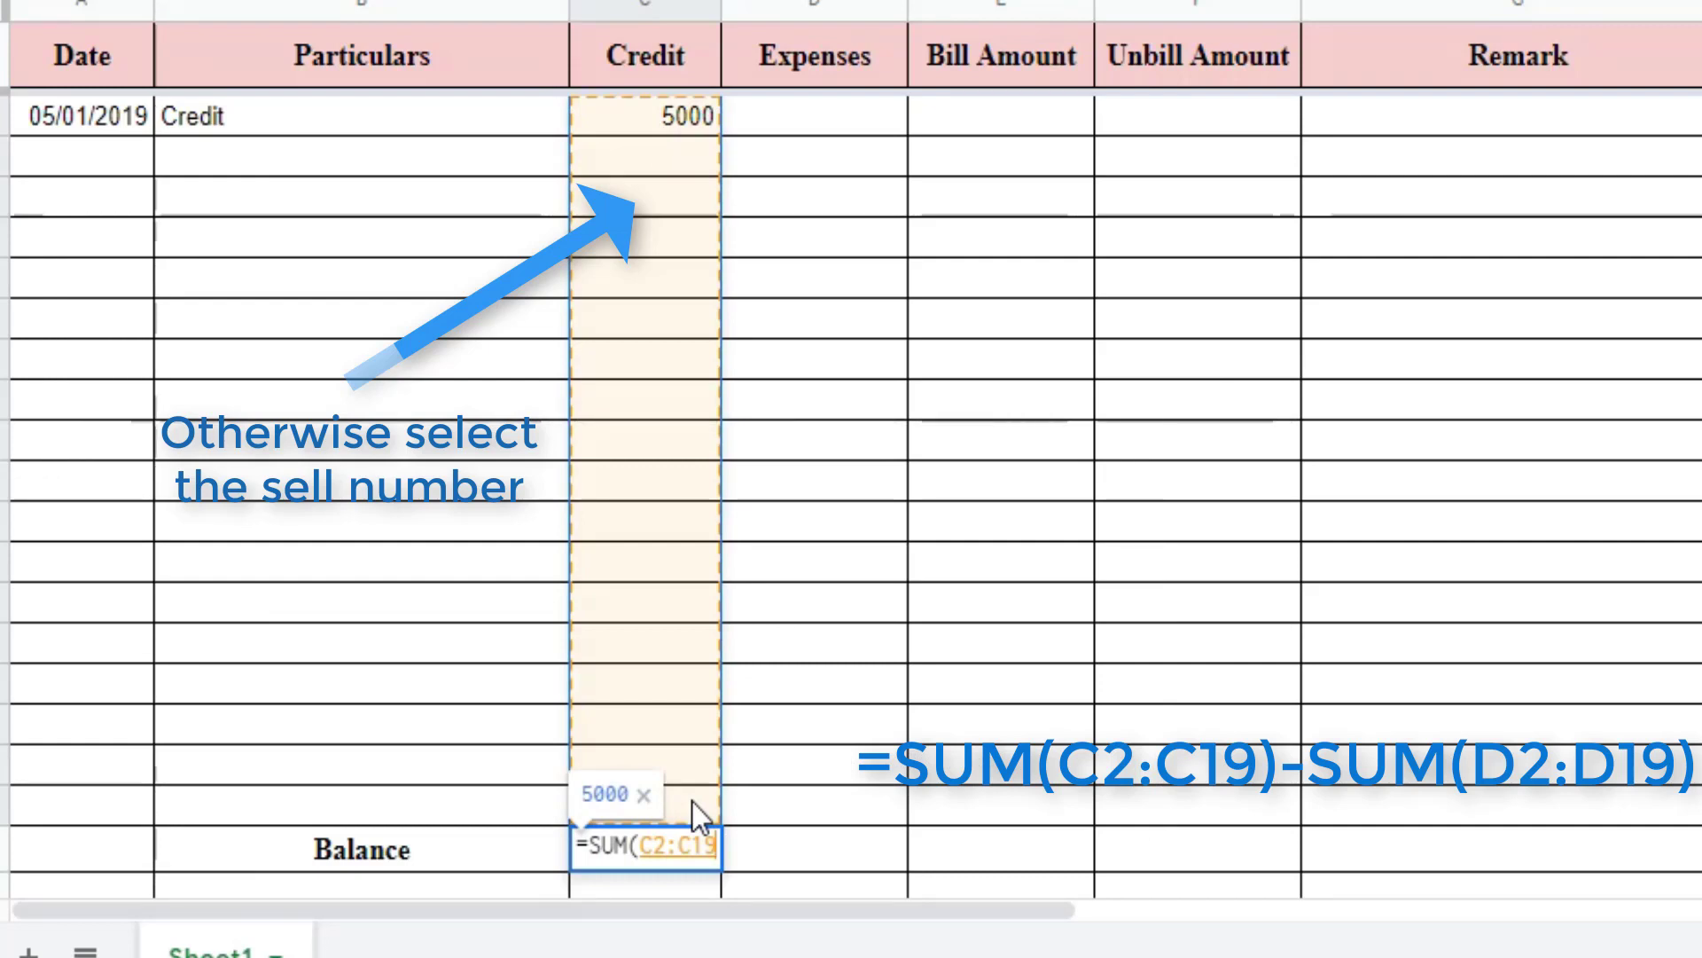
text())
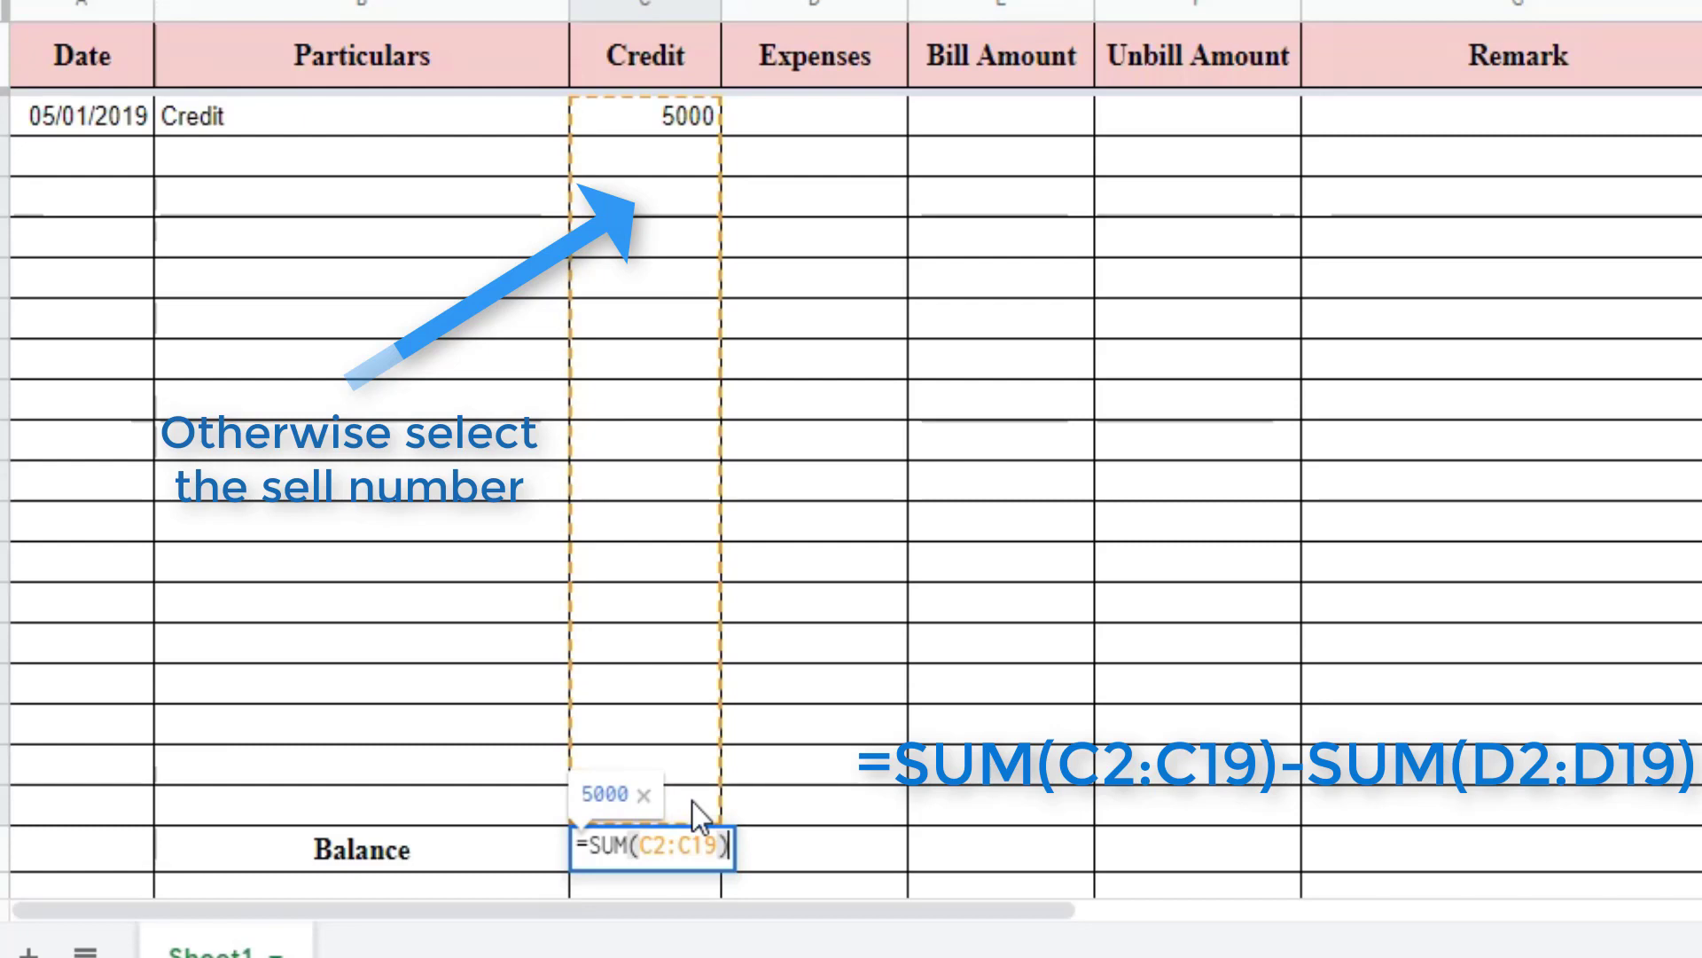
text(-)
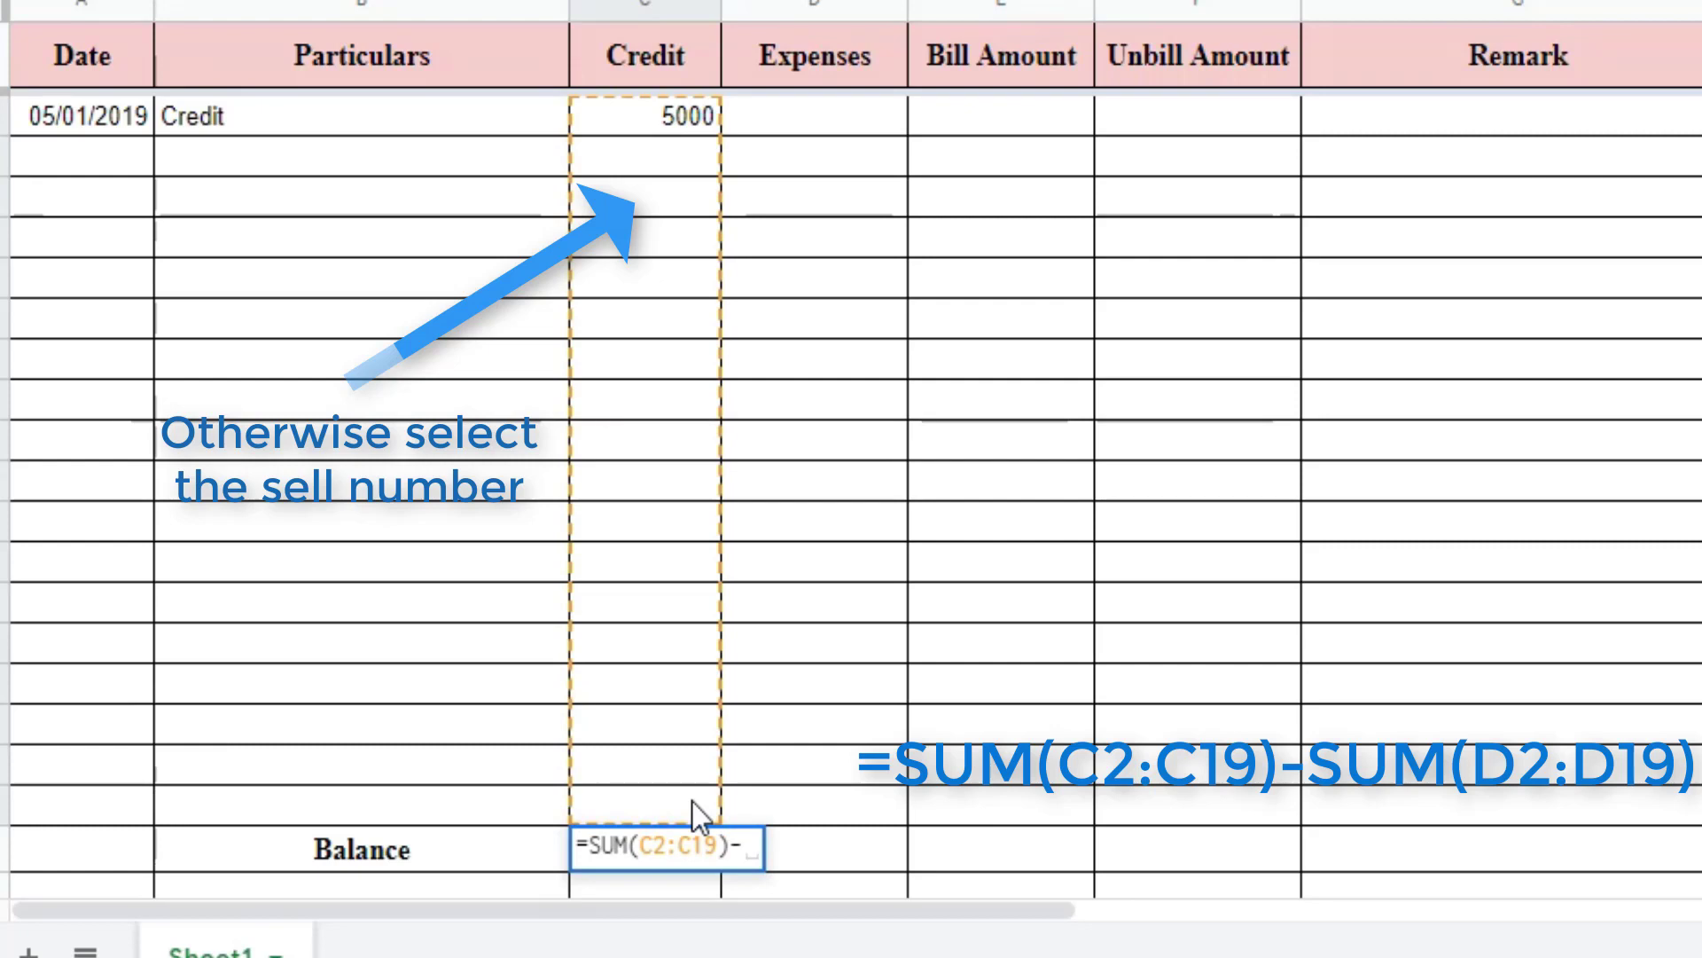
text(SU)
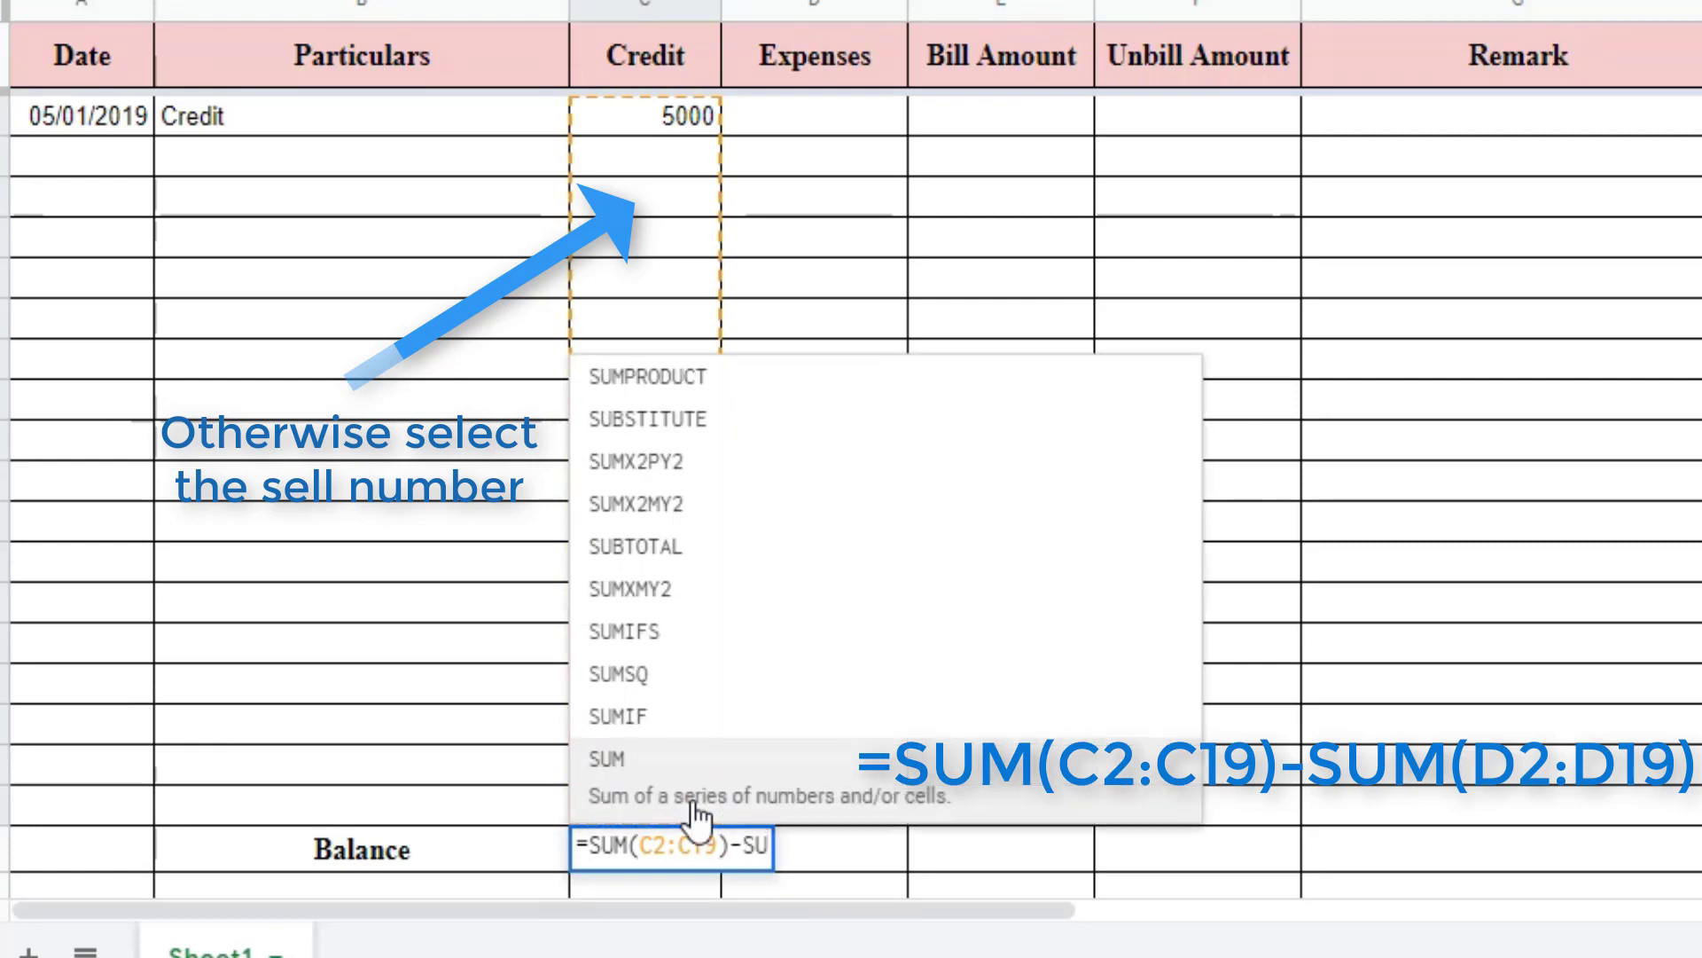
text(M)
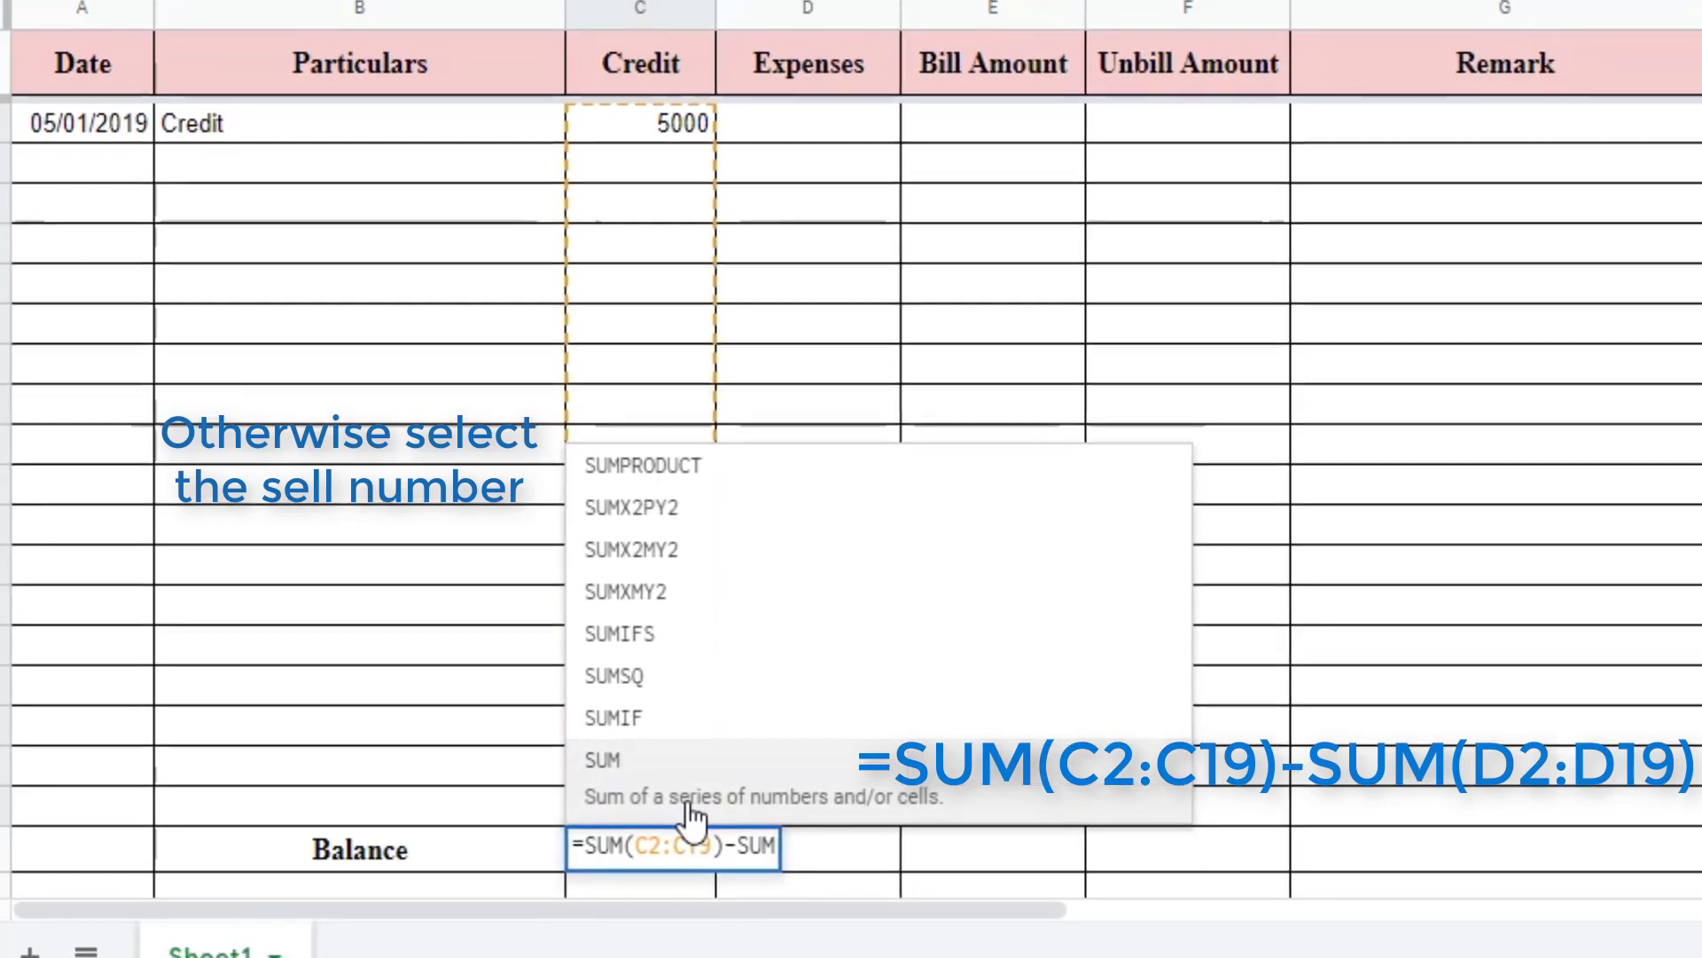
click(691, 786)
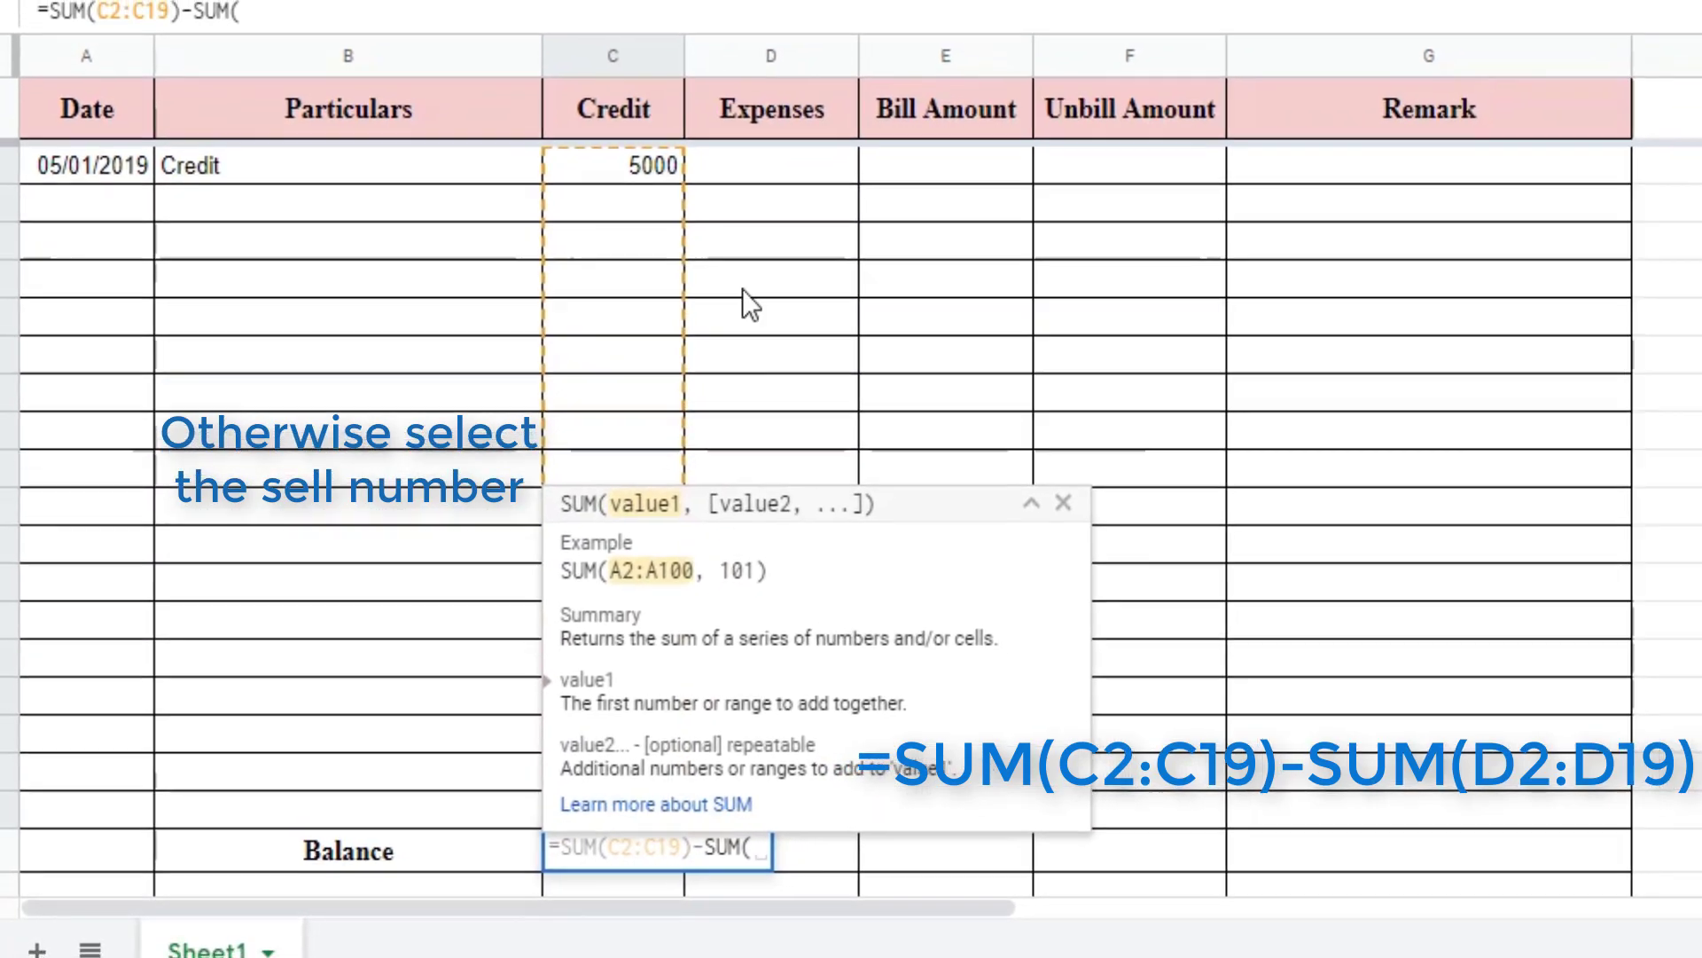
click(751, 167)
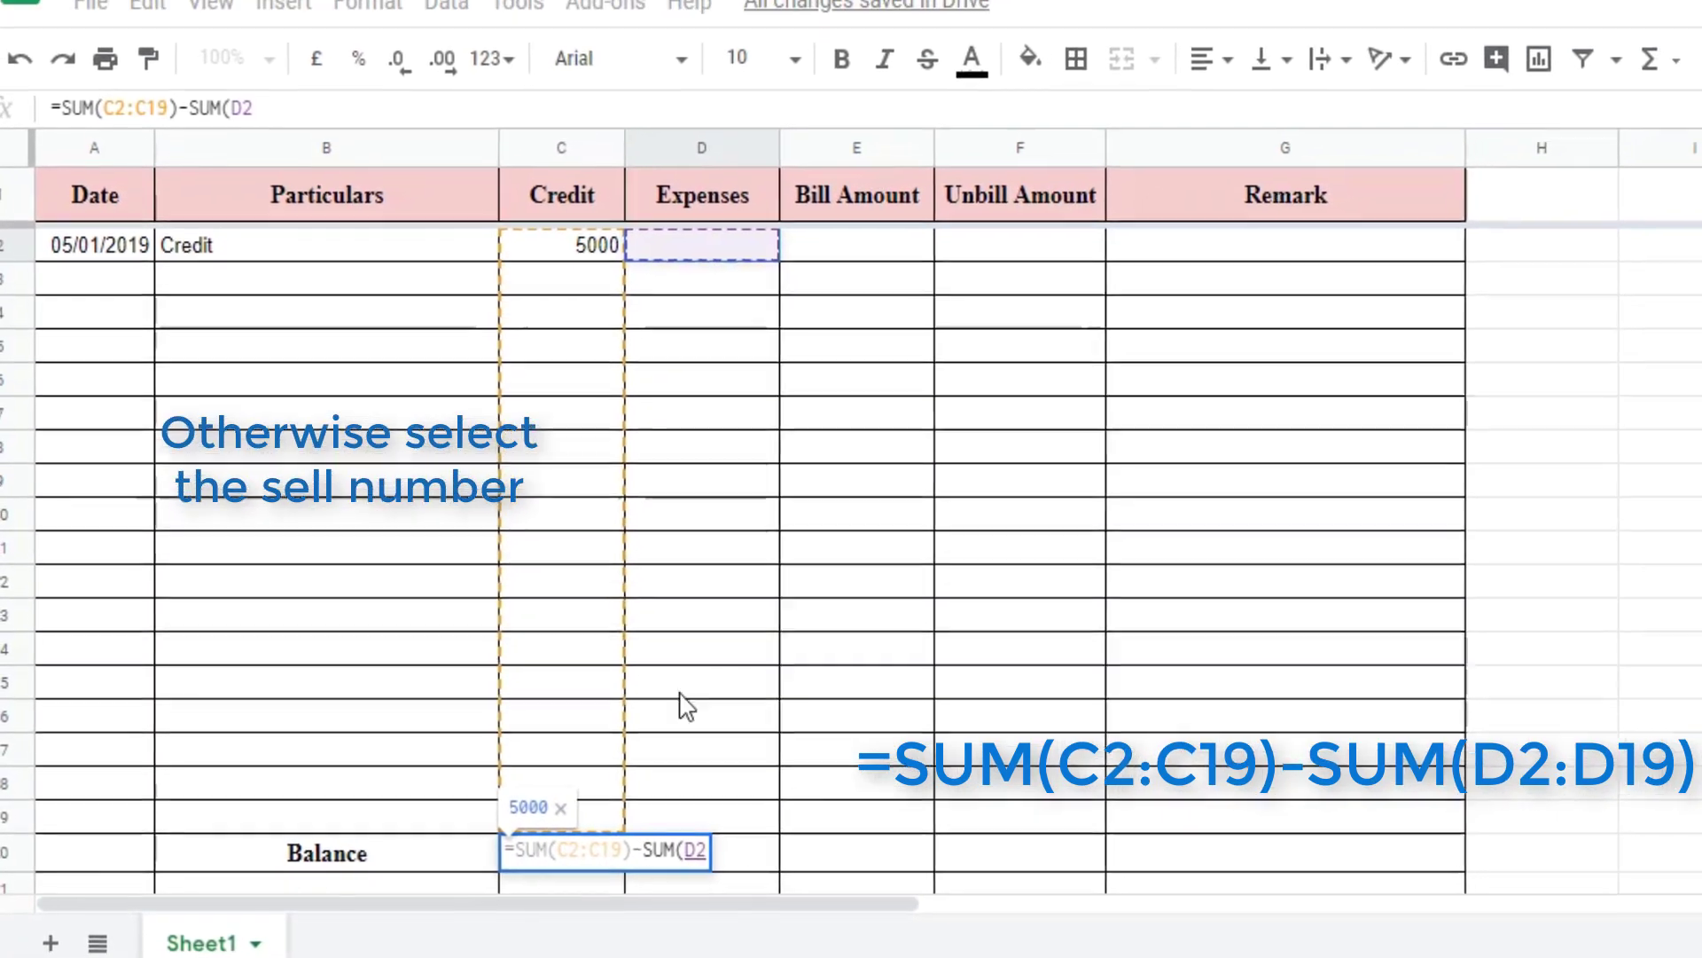
shift+click(650, 817)
text(:D19)
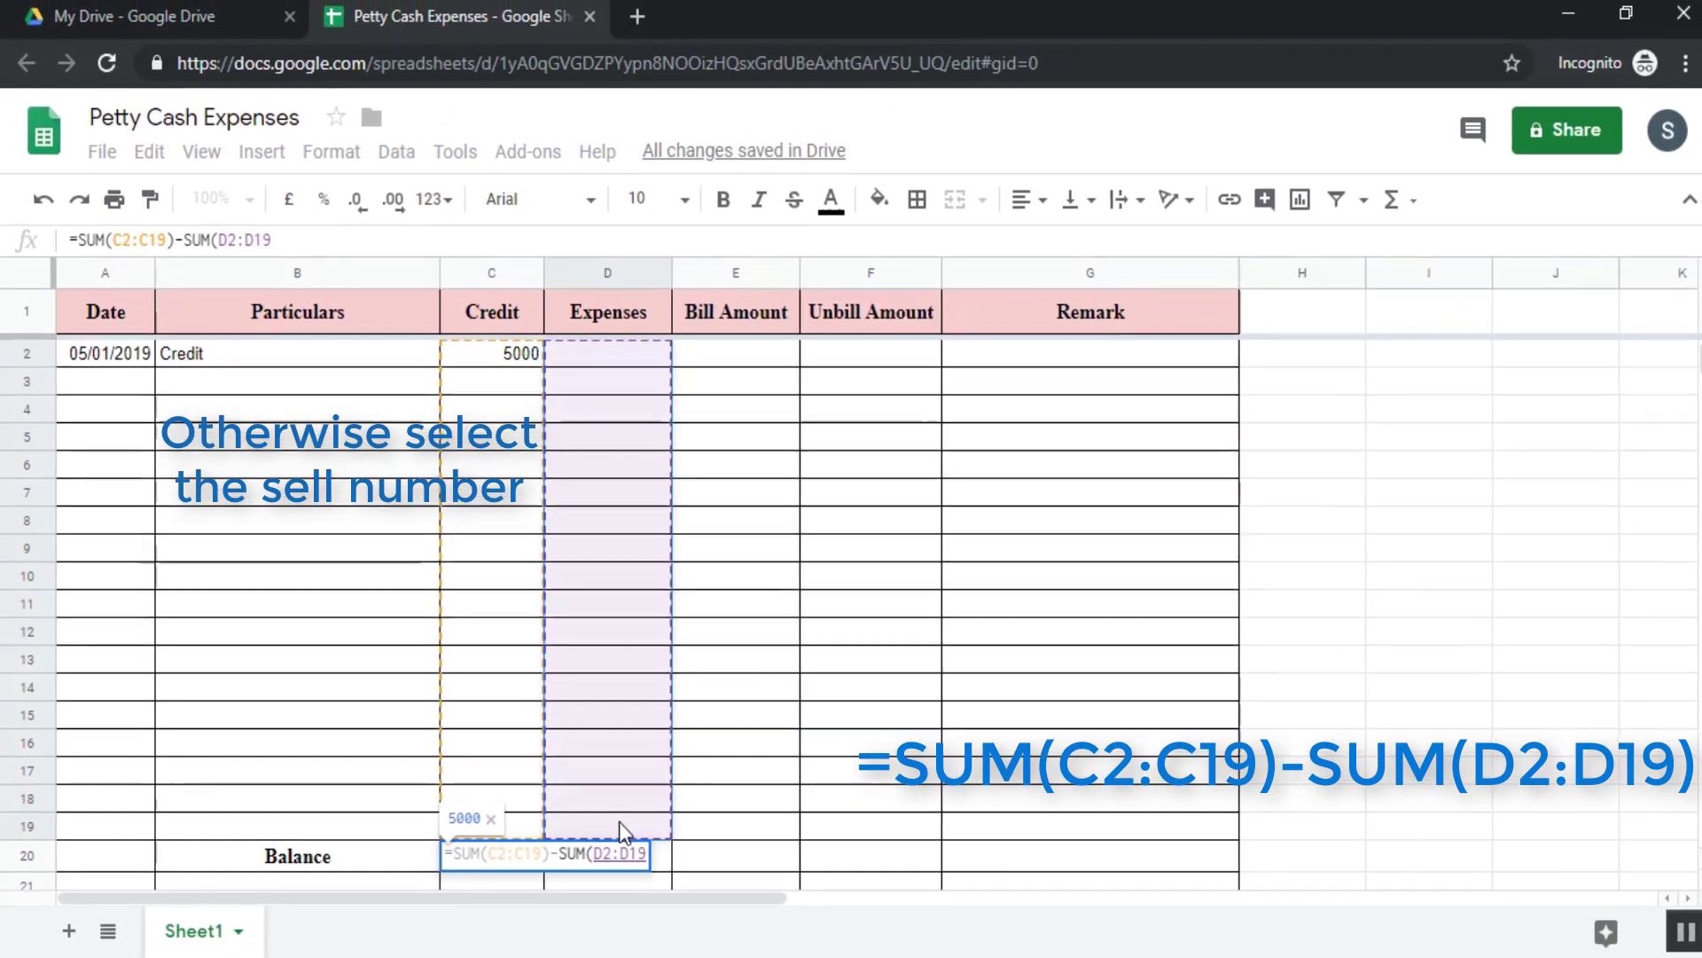
text())
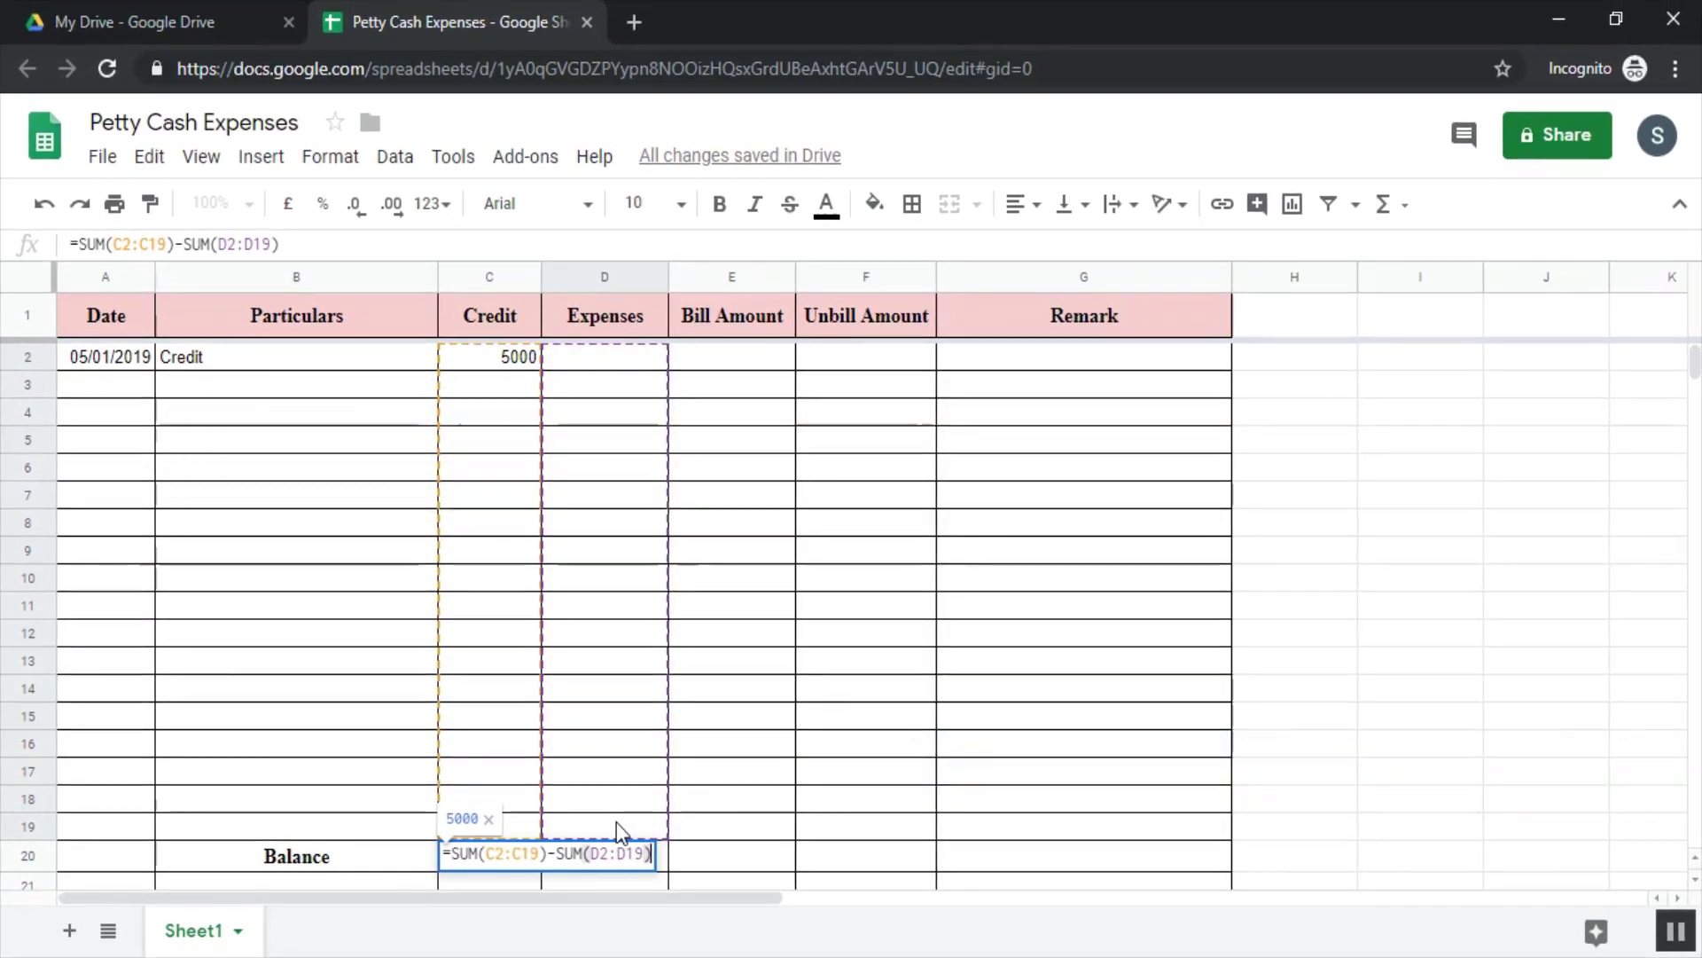
key(Return)
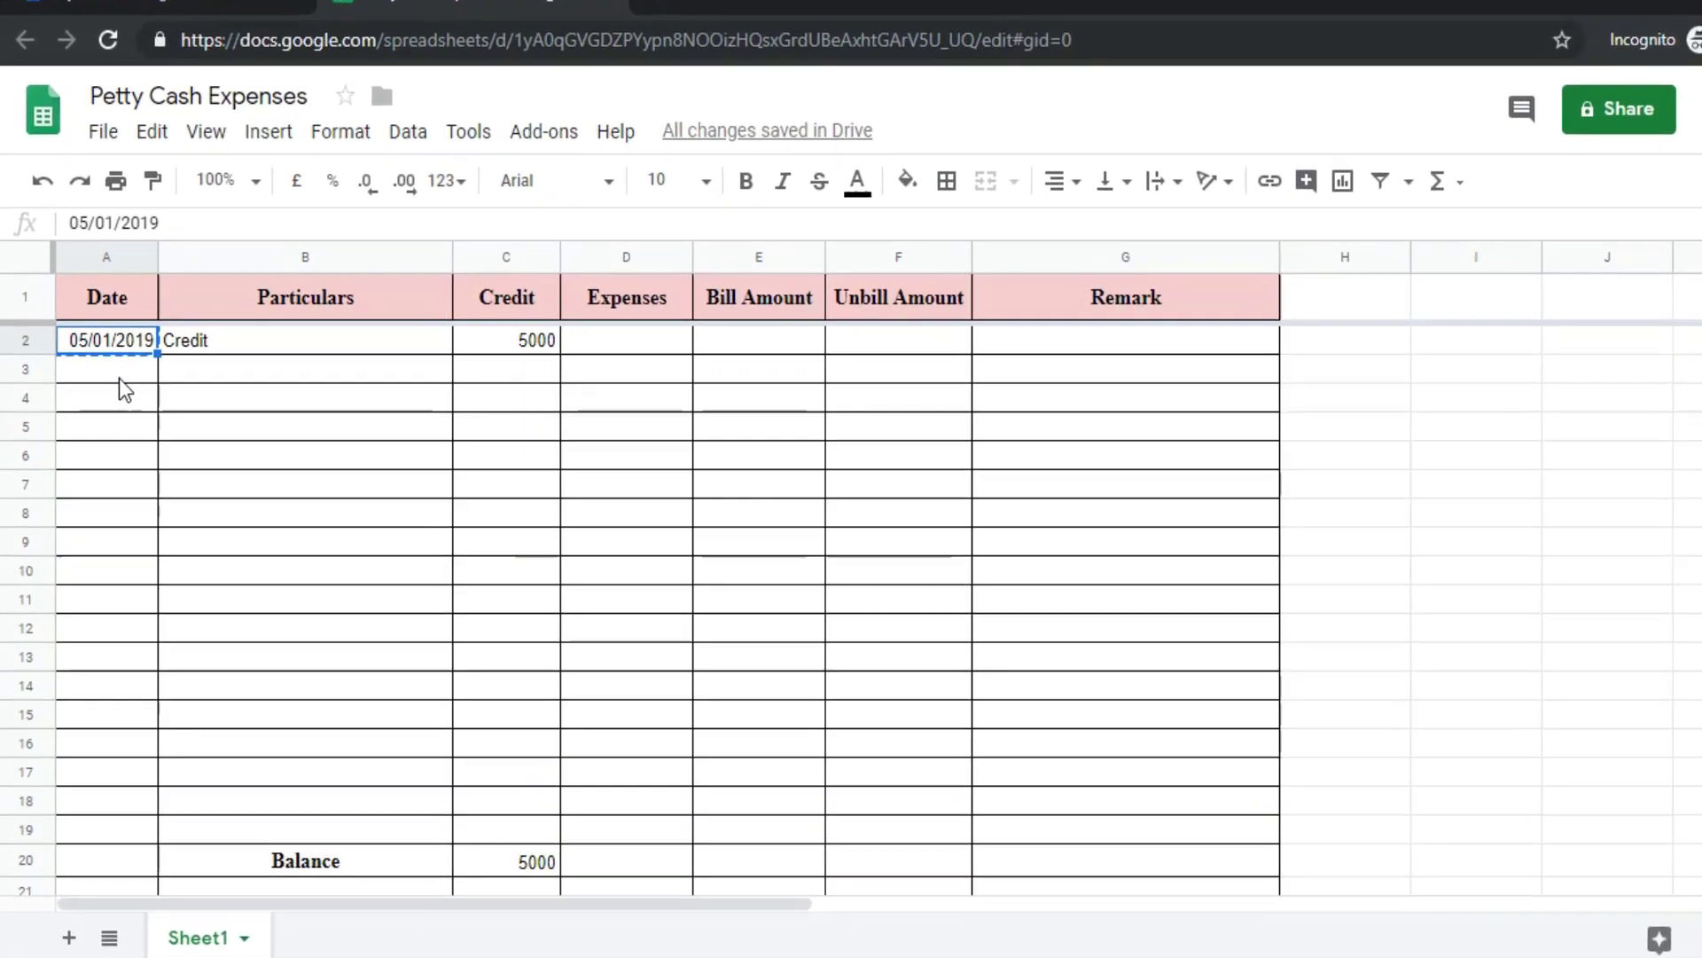
Paste a date into A3 and pick a different January date from the date picker.
click(118, 378)
text(05/01/2019)
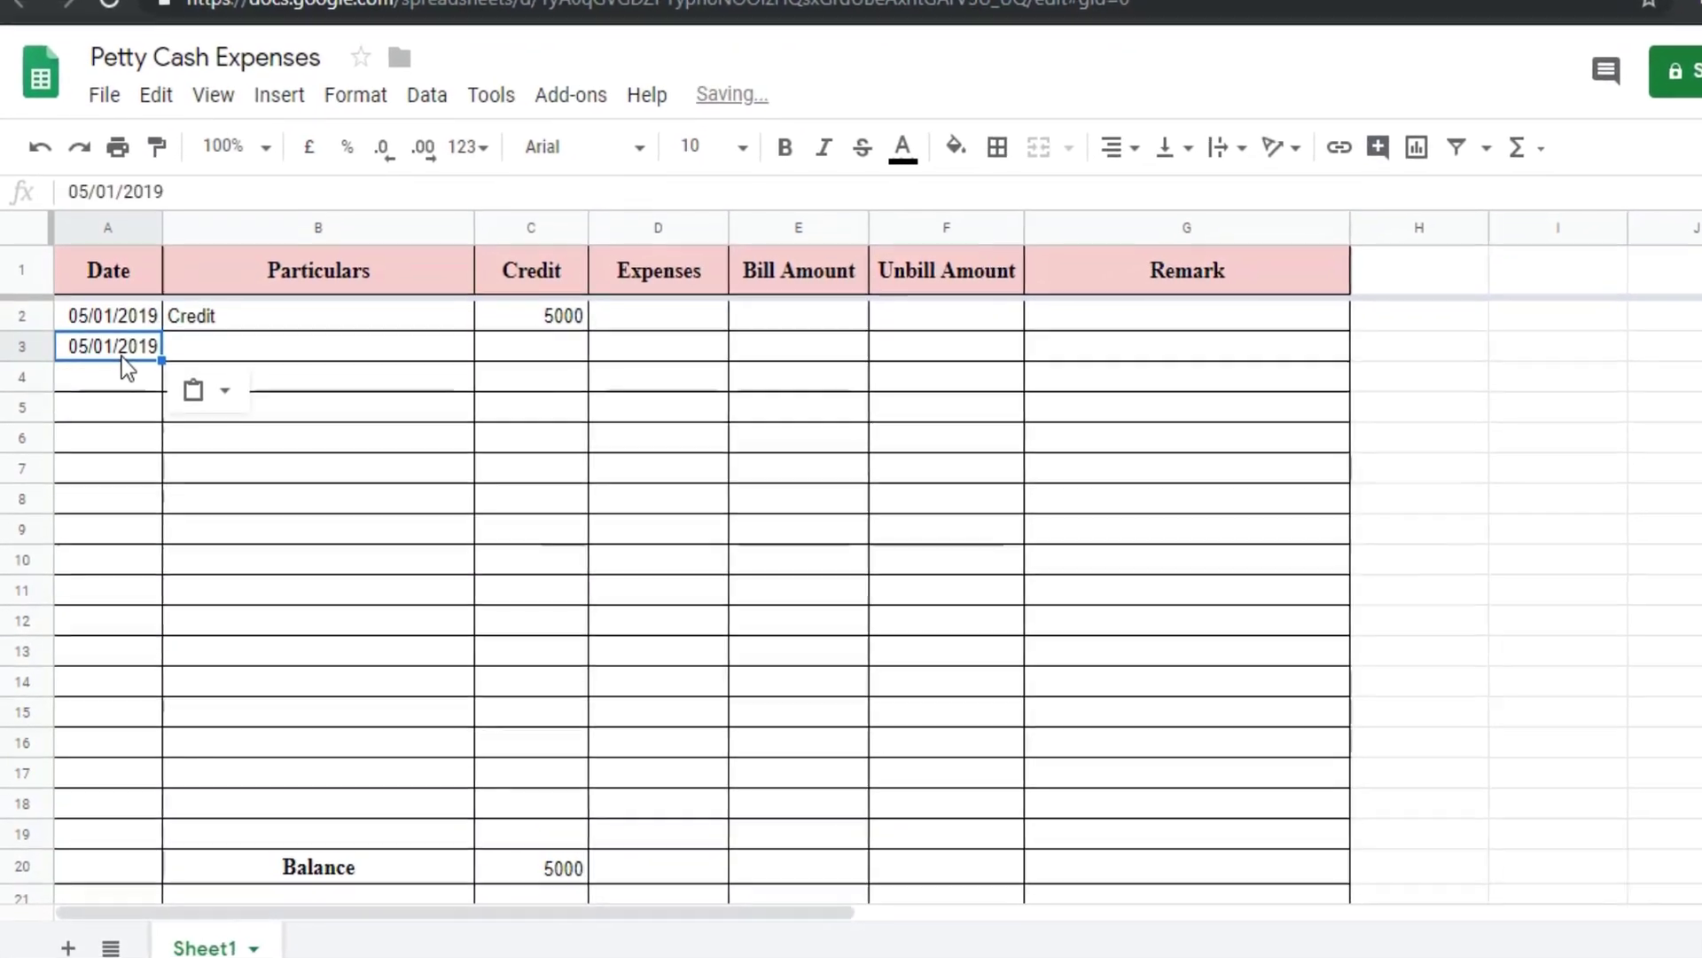
double_click(124, 335)
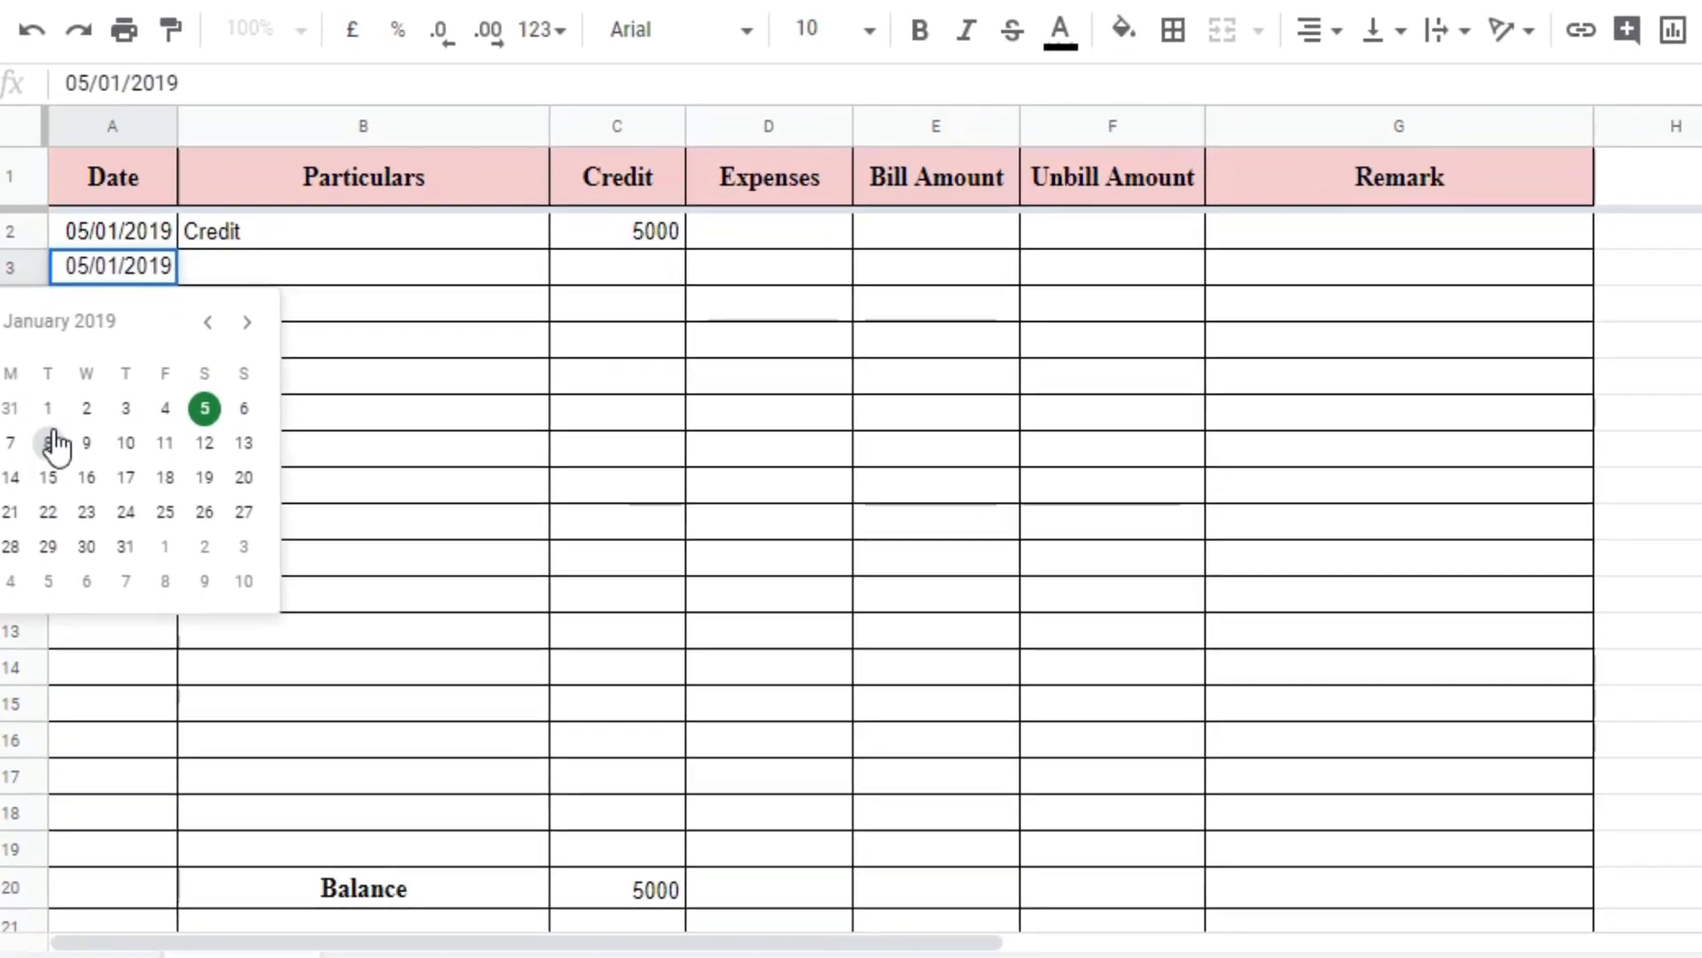
click(49, 405)
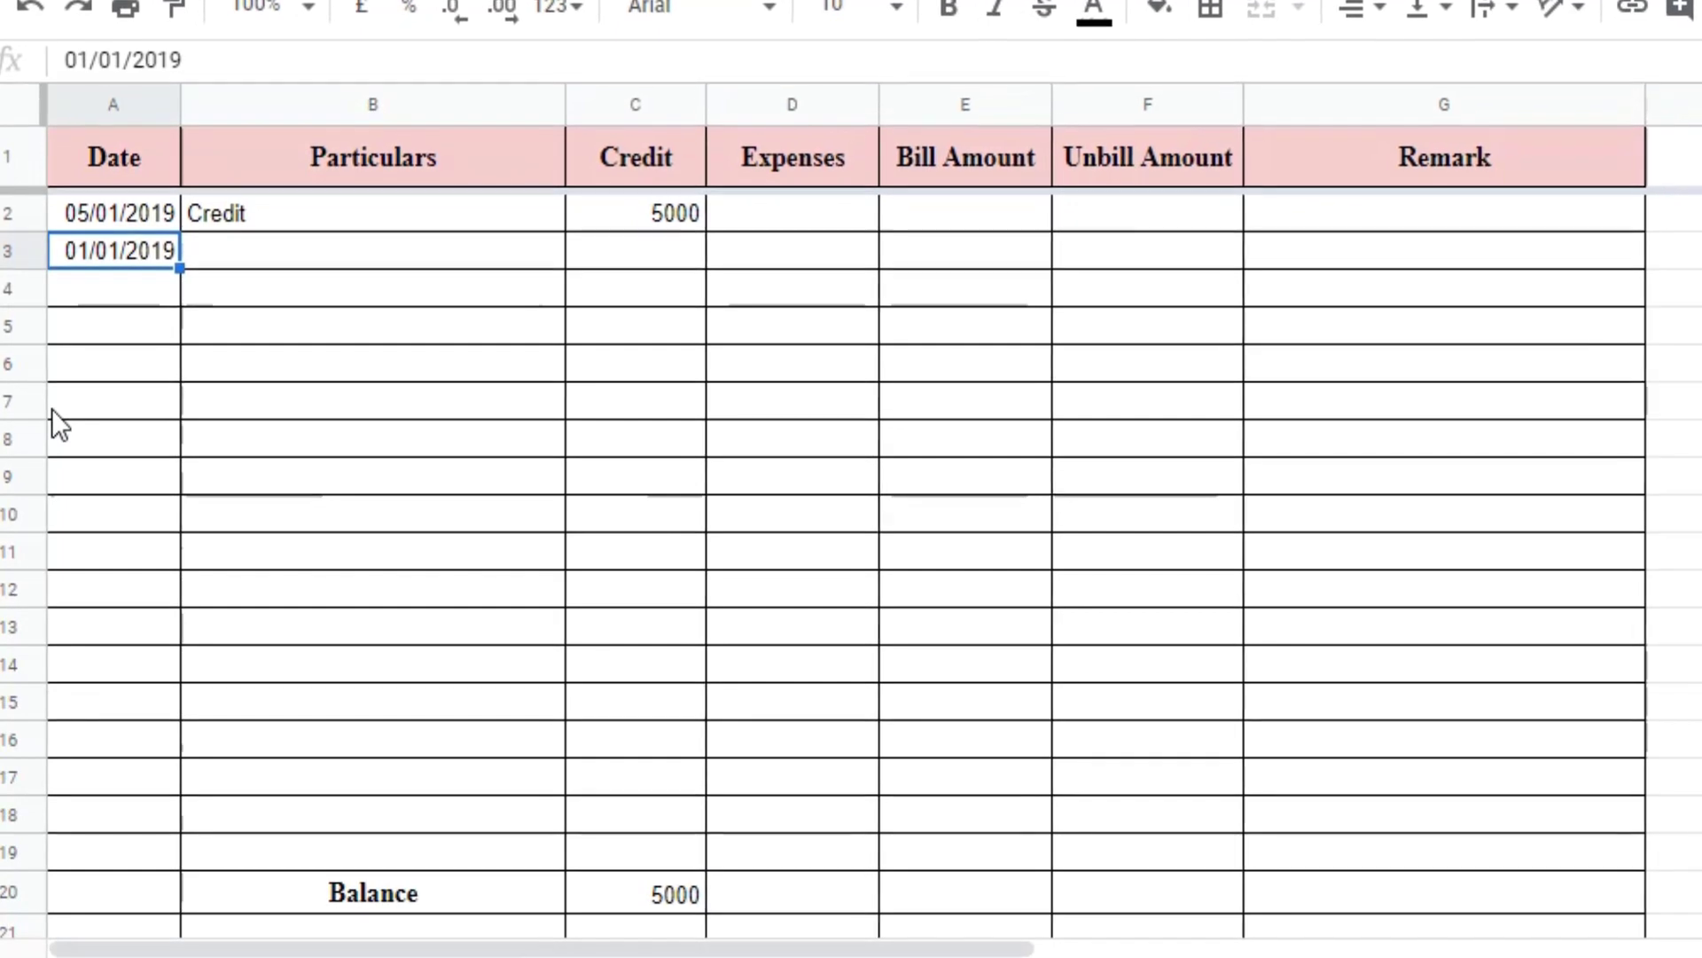
Record Office Things with 50 in Expenses and 50 in Unbill Amount on row 3.
click(287, 265)
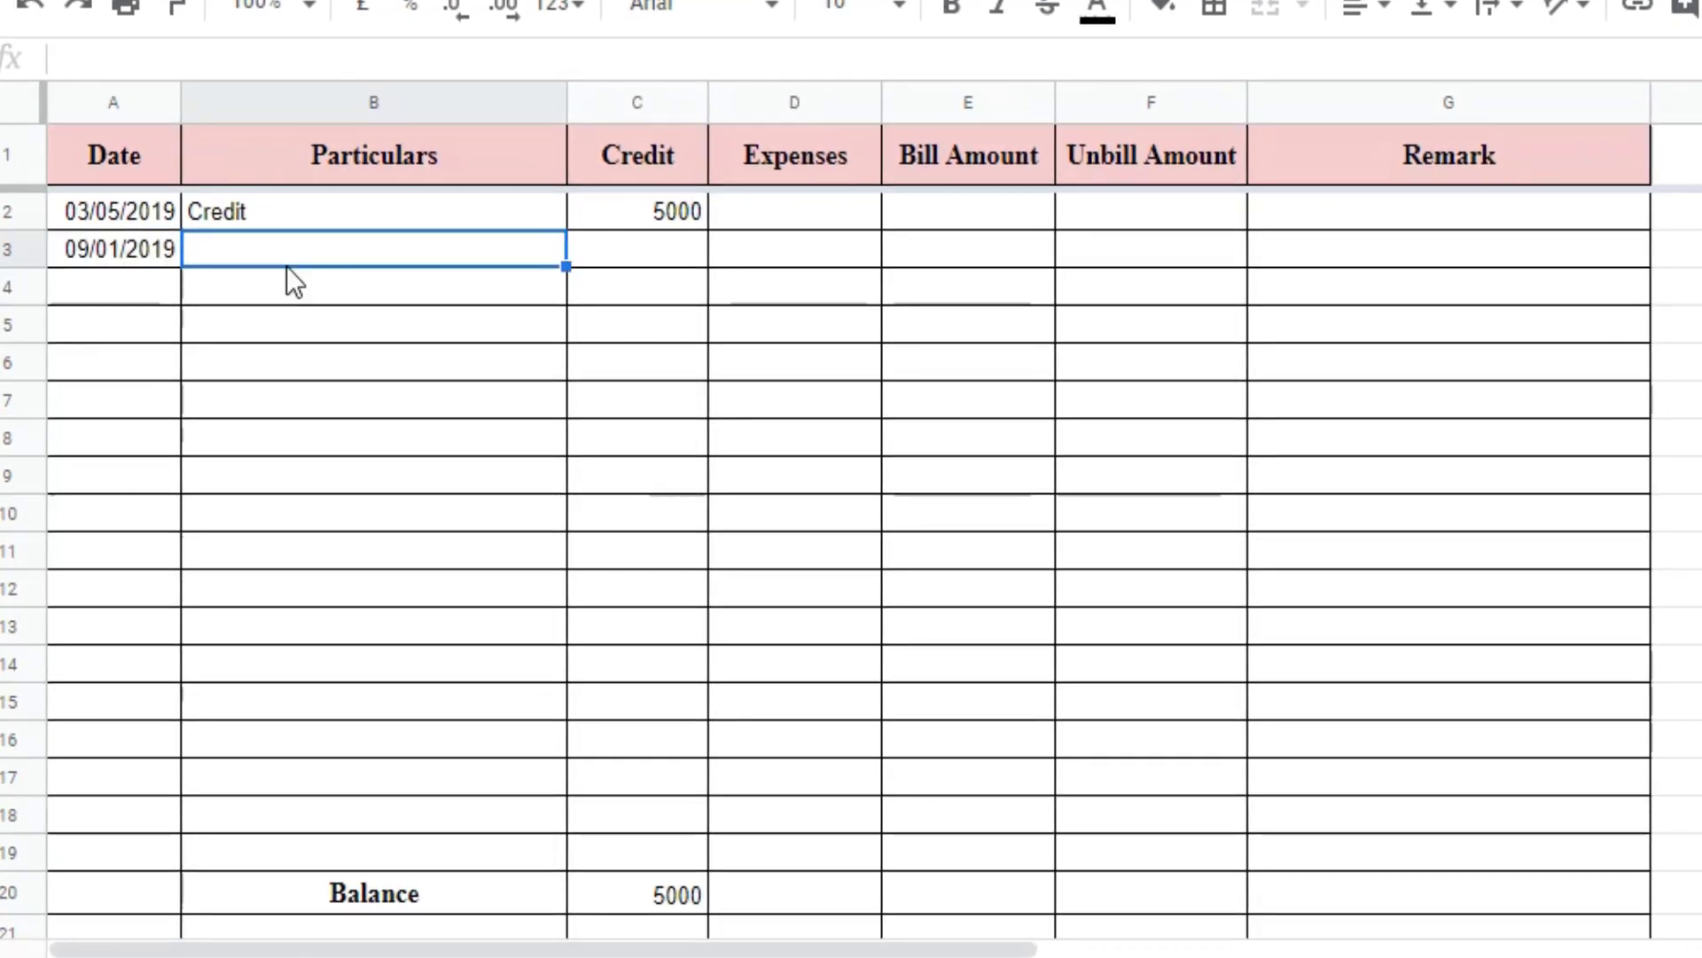
text(Office Things)
key(Tab)
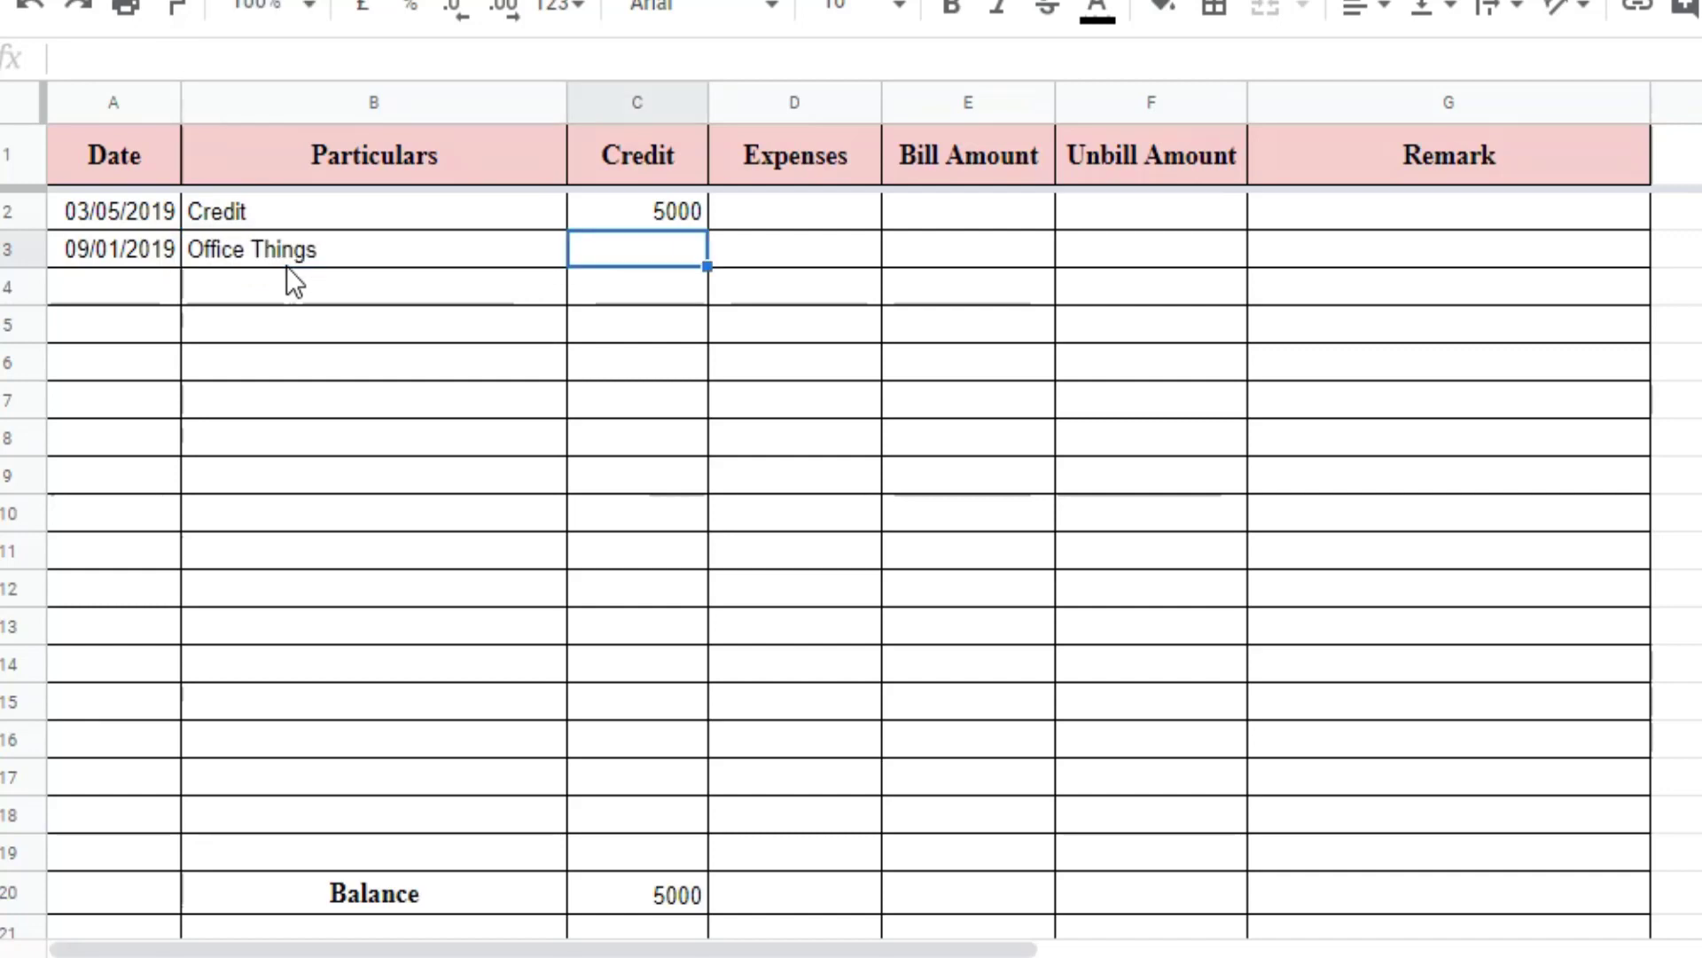
key(Tab)
text(50)
key(Tab)
key(Tab)
text(50)
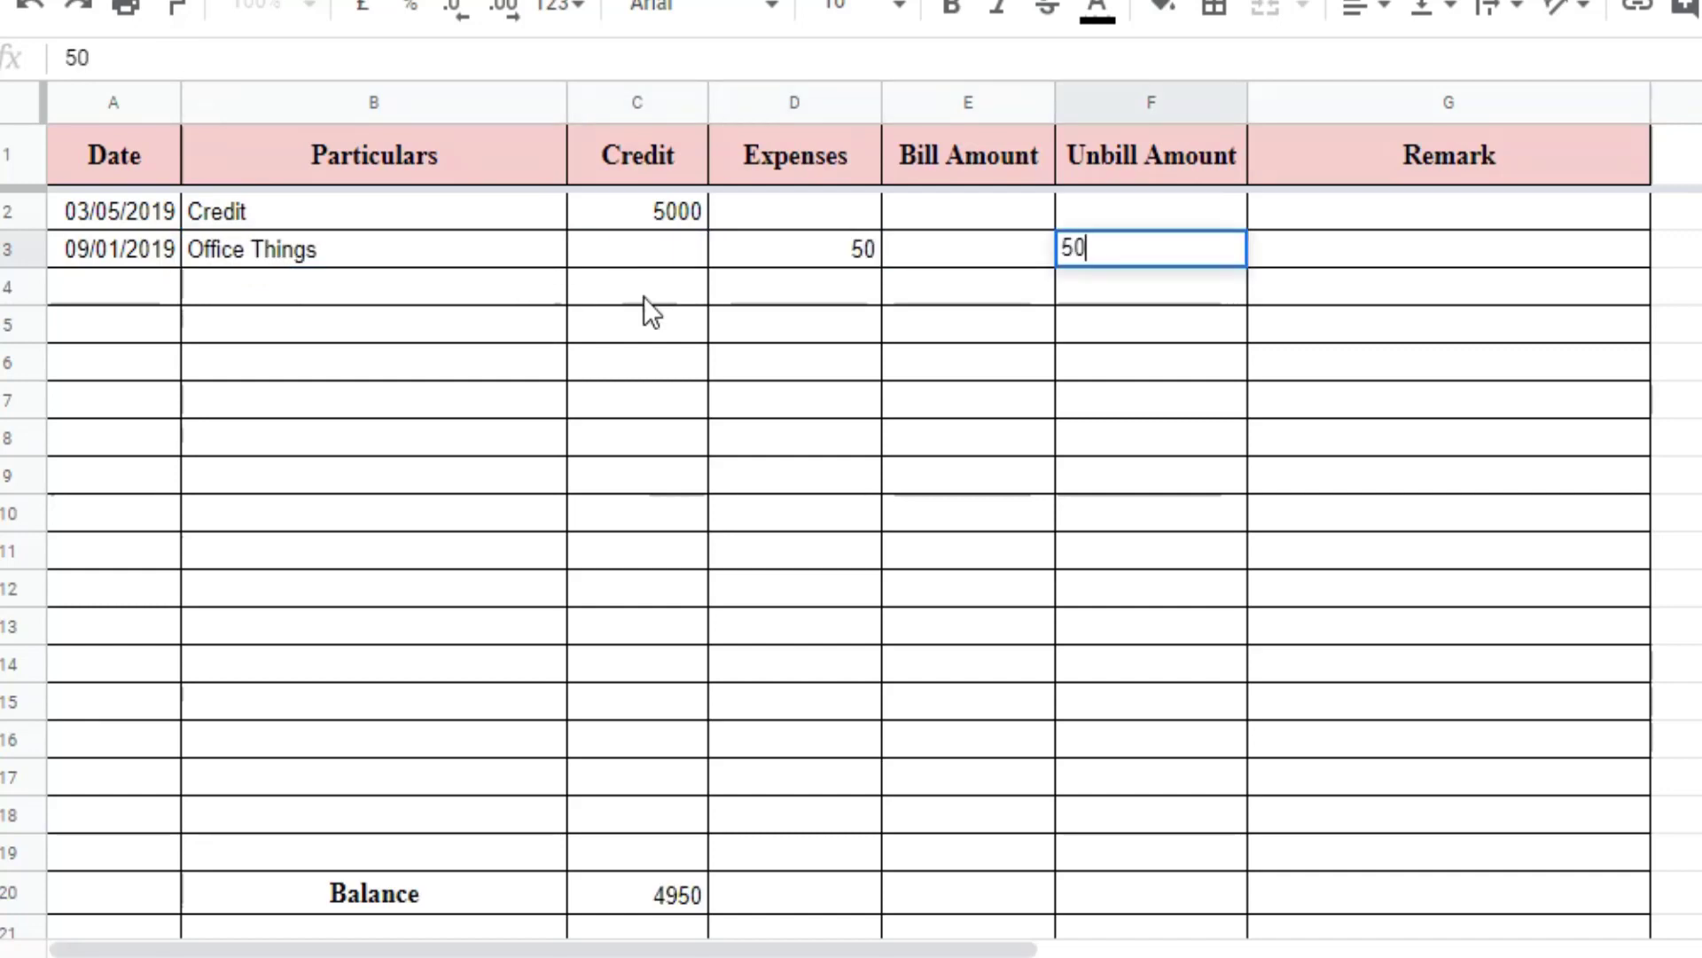
key(Down)
key(Down)
key(Down)
Enter the row 4 date and correct the Office Things date to 09/05/2019.
click(85, 295)
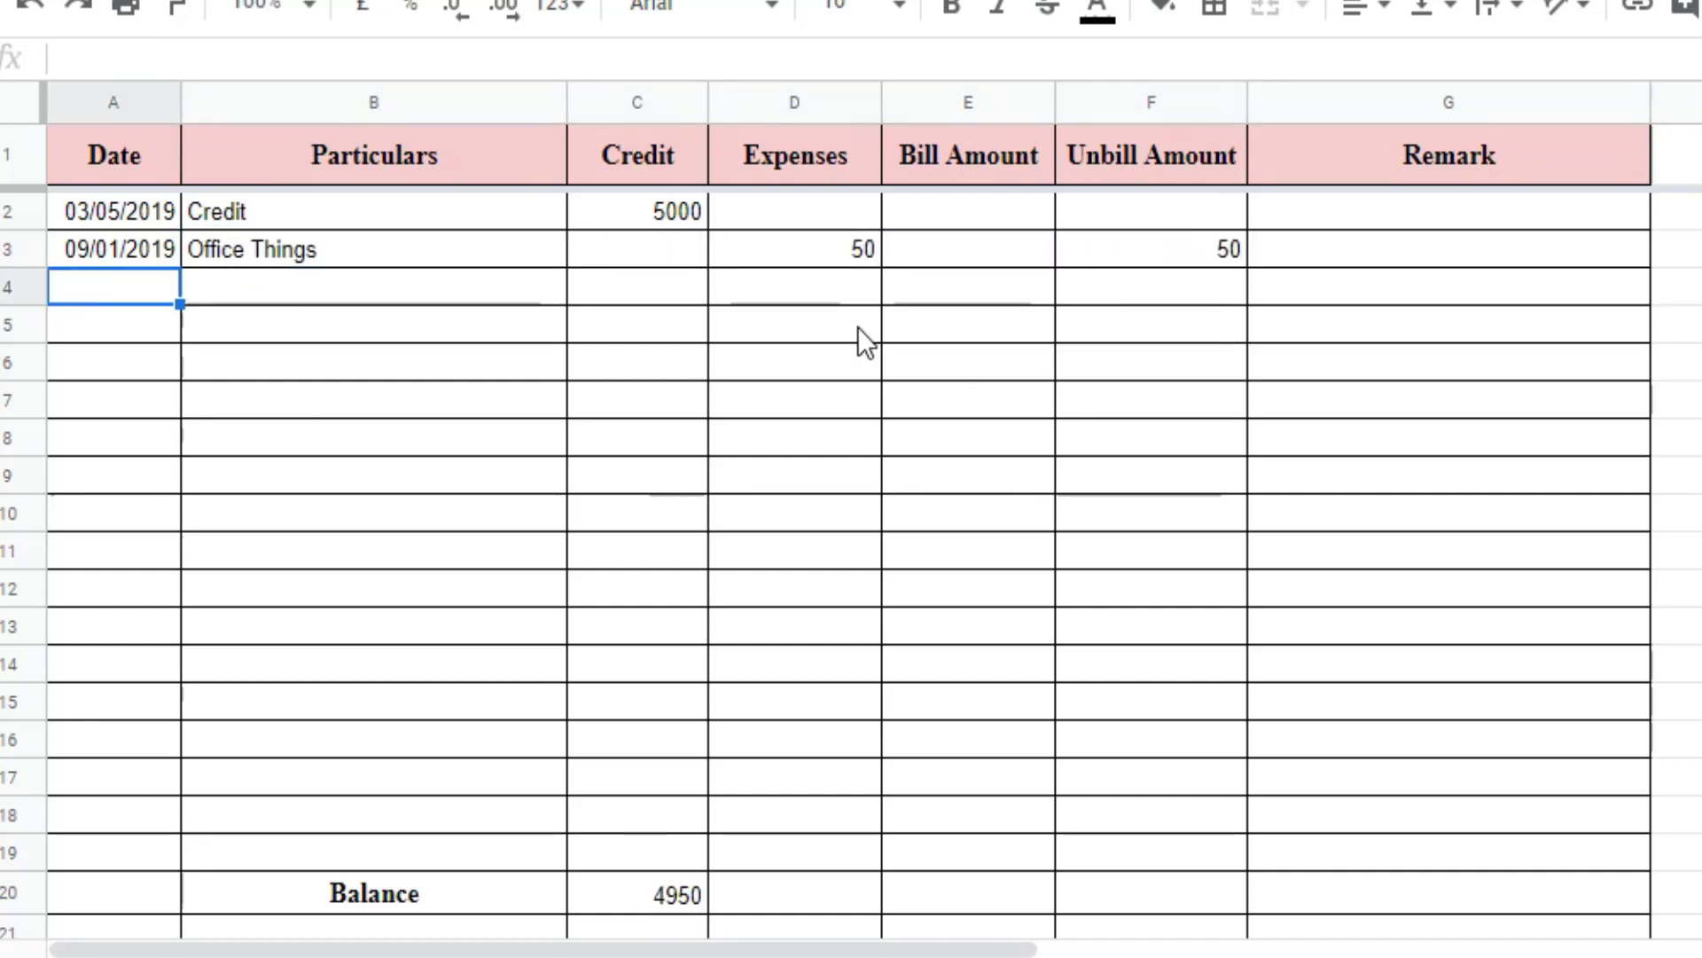
text(10/05/)
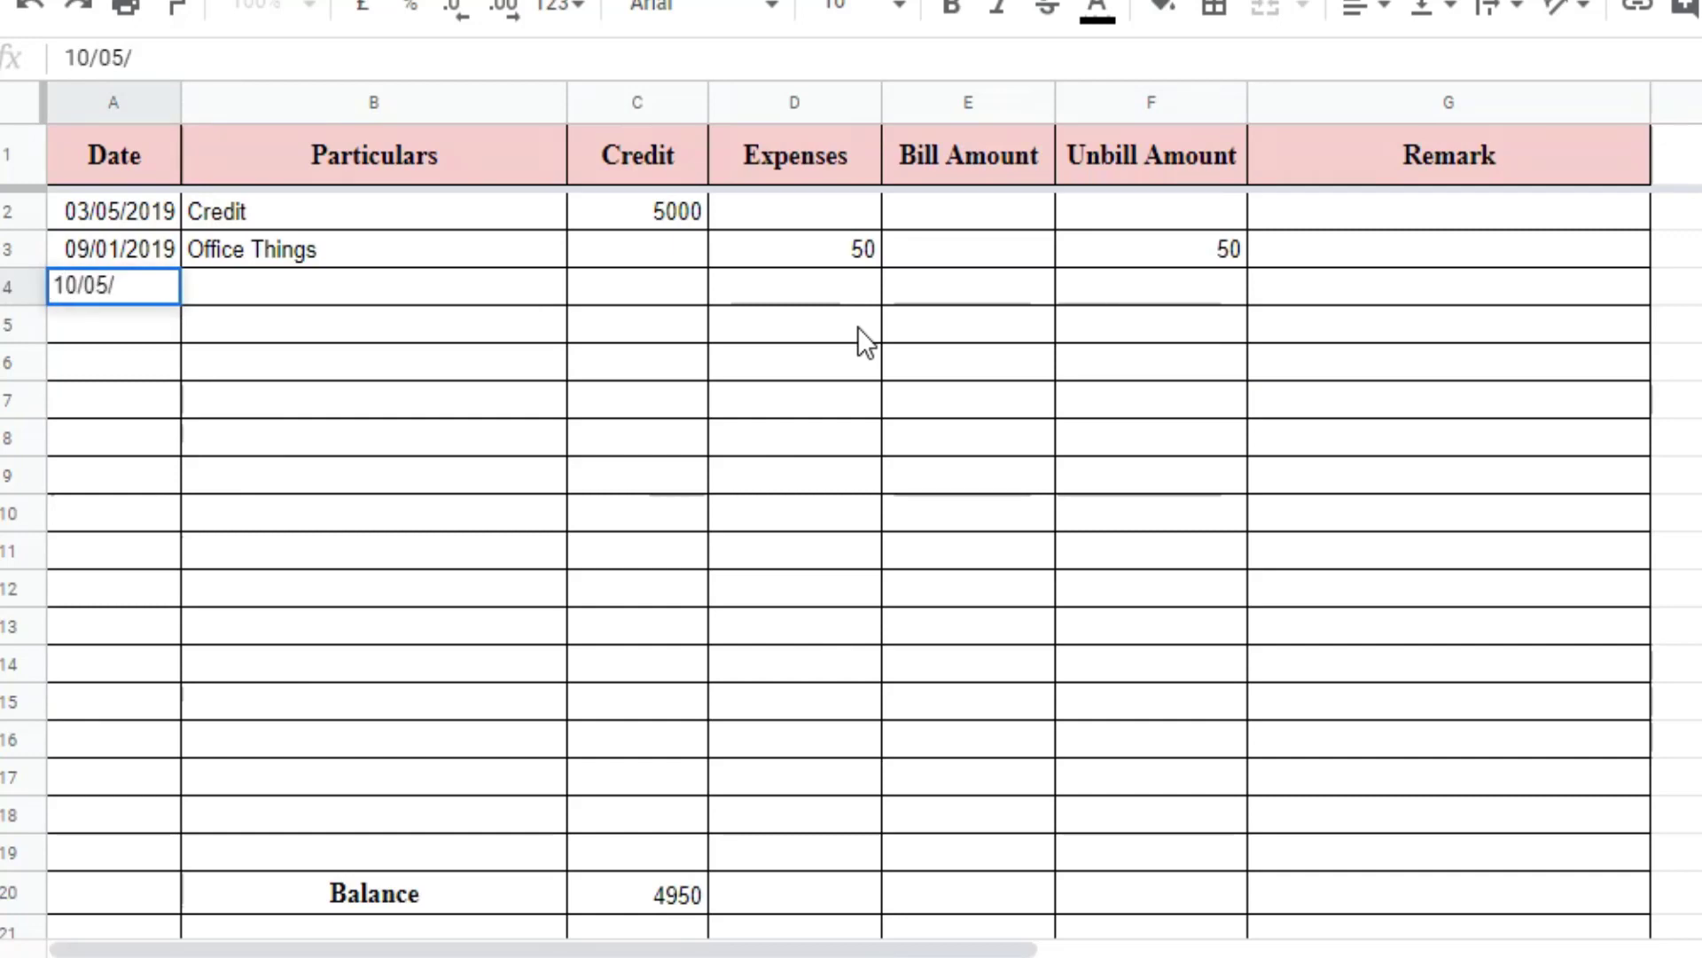
text(2019)
key(Up)
key(Return)
key(Delete)
text(5)
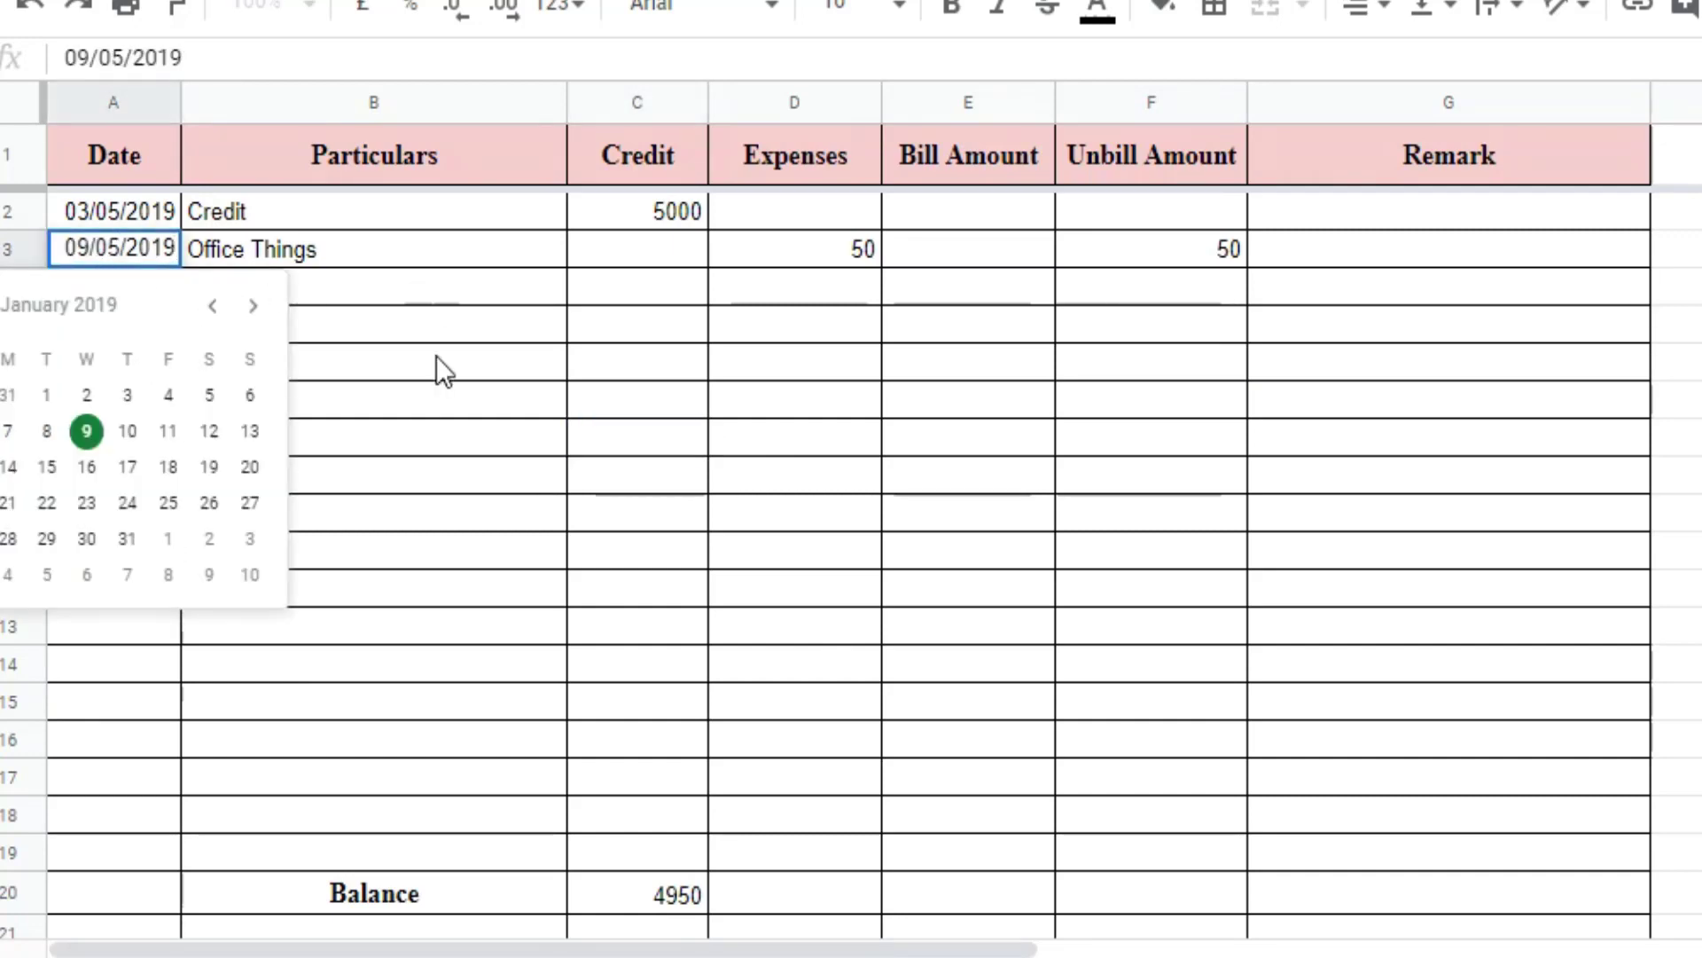
key(Return)
key(Return)
Record Petrol Charge with 100 expense and 100 unbilled on row 4.
key(Tab)
text(P)
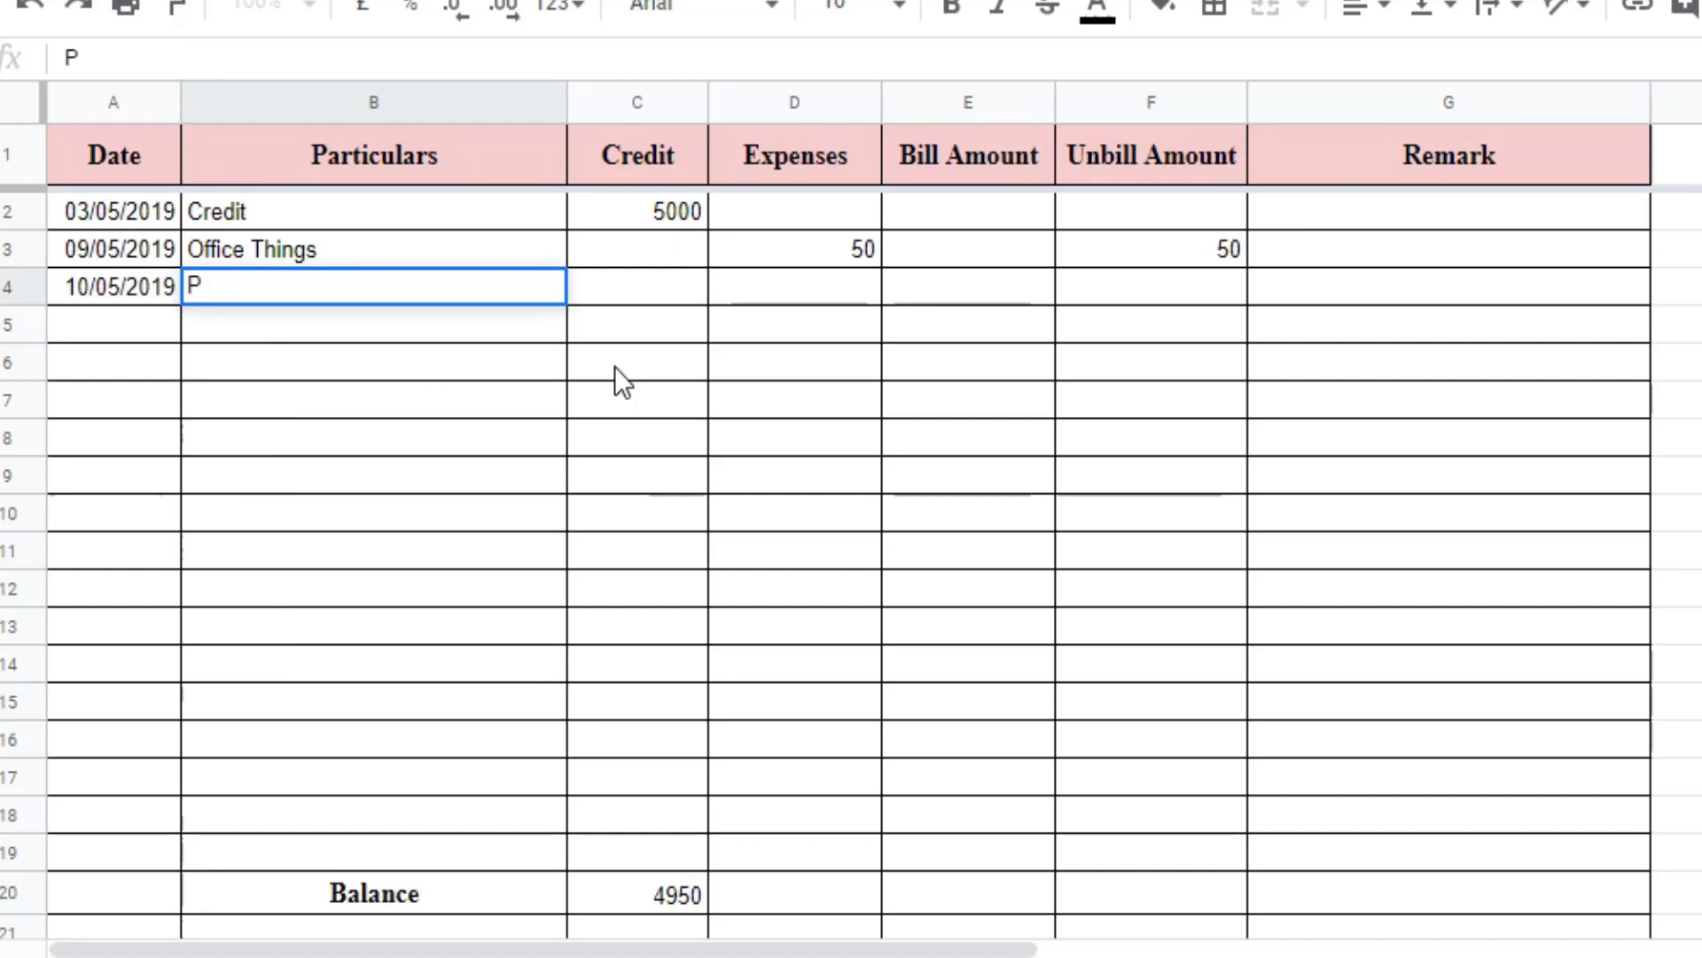
text(e)
key(Tab)
key(Tab)
text(100)
key(Tab)
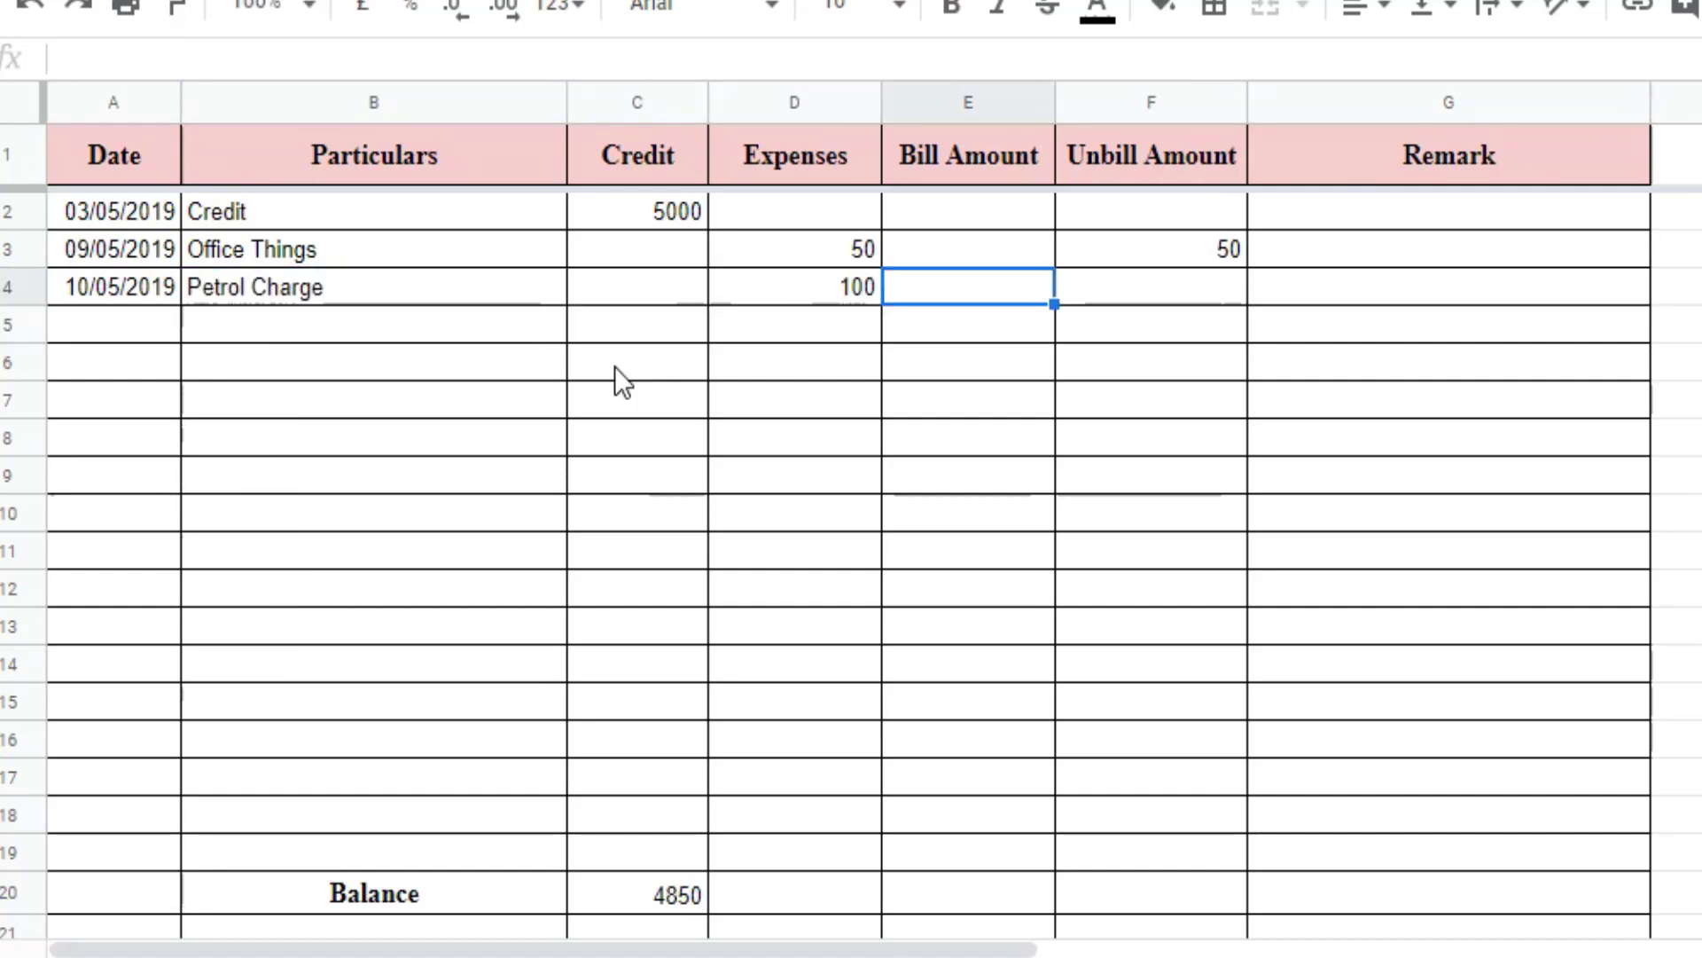
key(Tab)
text(100)
Add Tea and Snacks 300 unbilled on row 5 and a dated 500 credit on row 6, Balance 5050.
click(96, 329)
text(11)
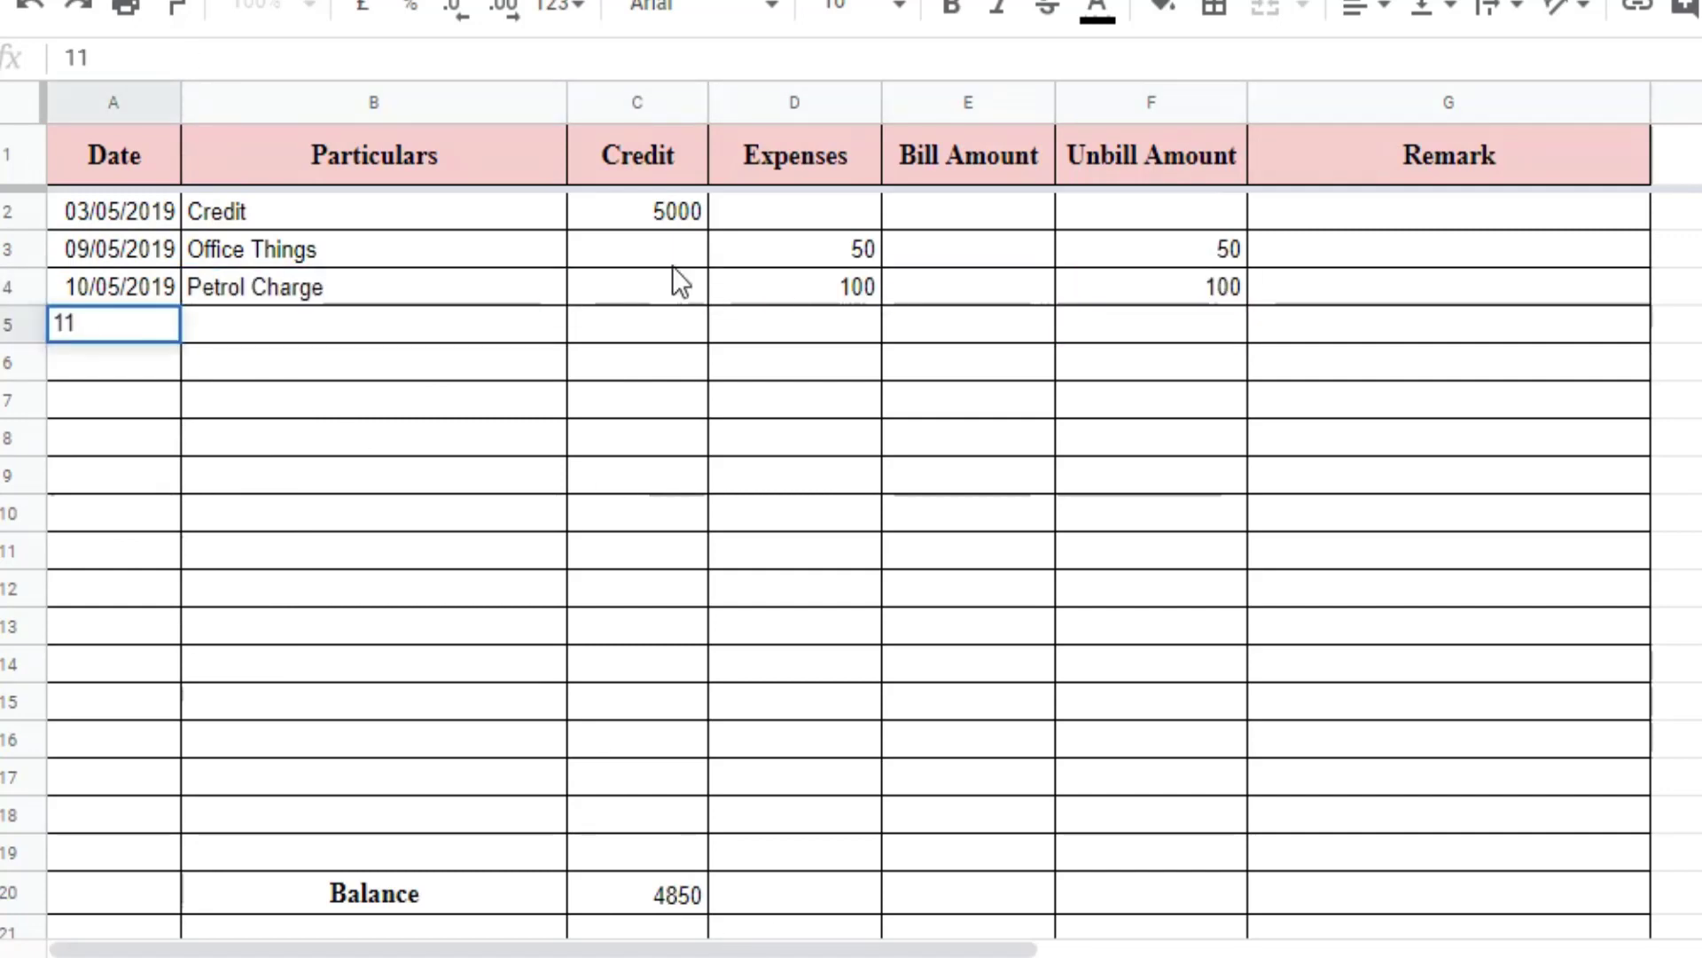
text(/05/2019)
key(Tab)
text(Tea)
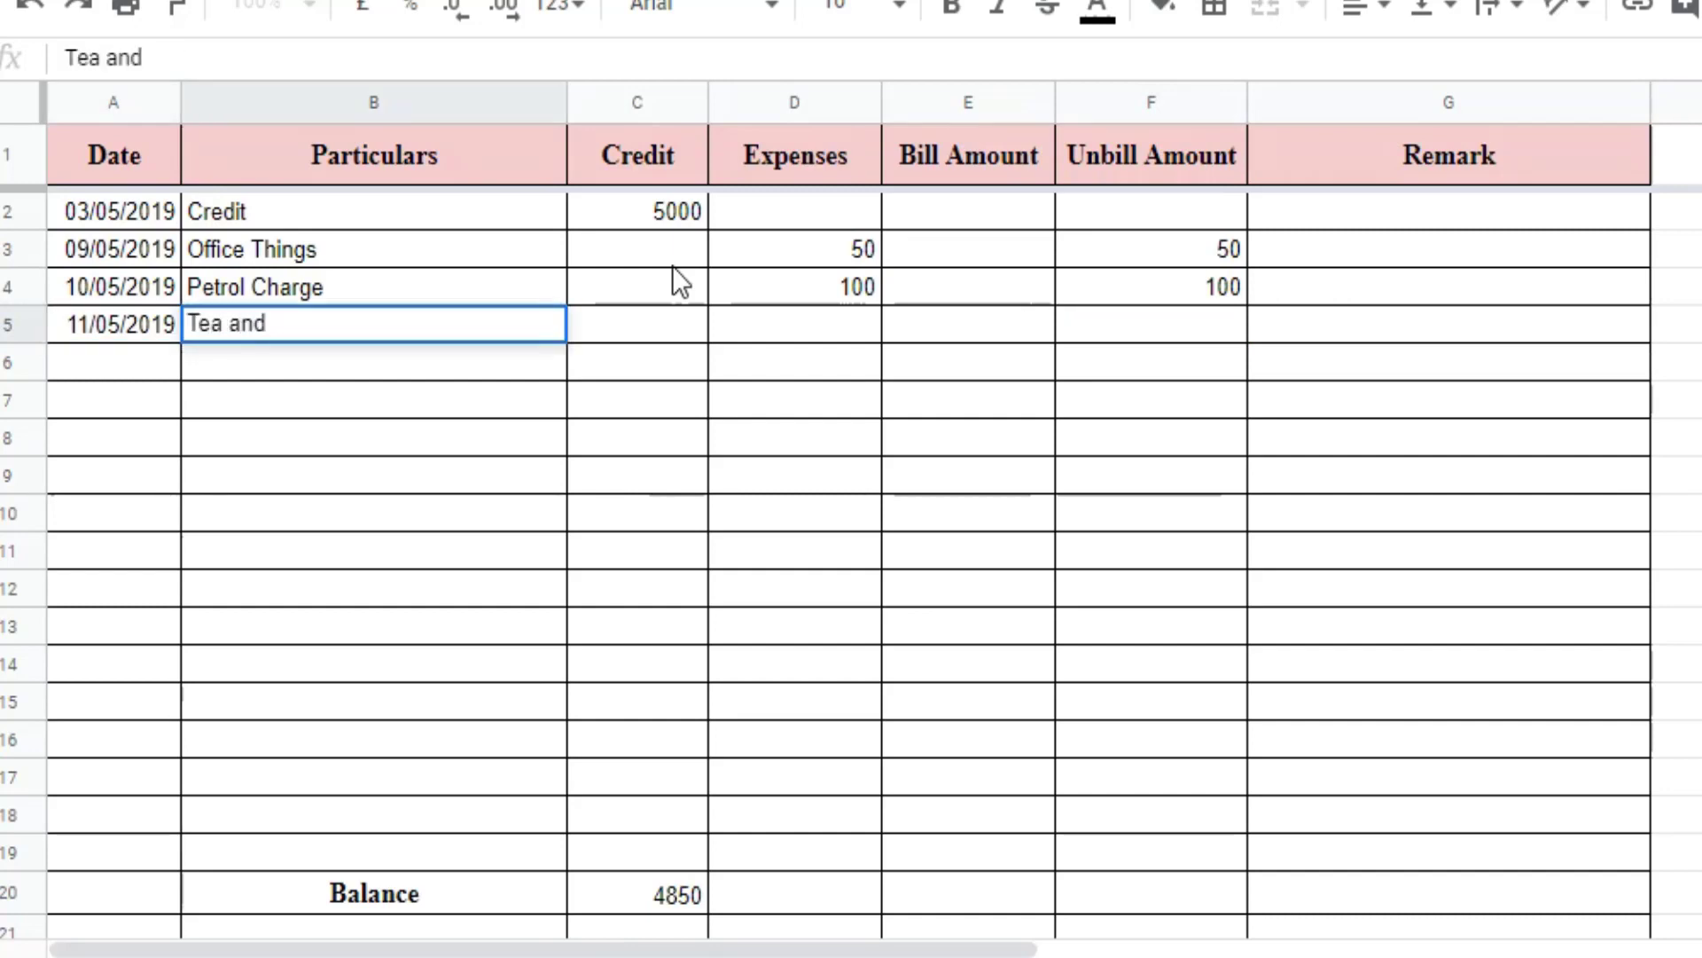
text( and Snacks)
key(Tab)
key(Tab)
text(300)
key(Tab)
key(Tab)
text(300)
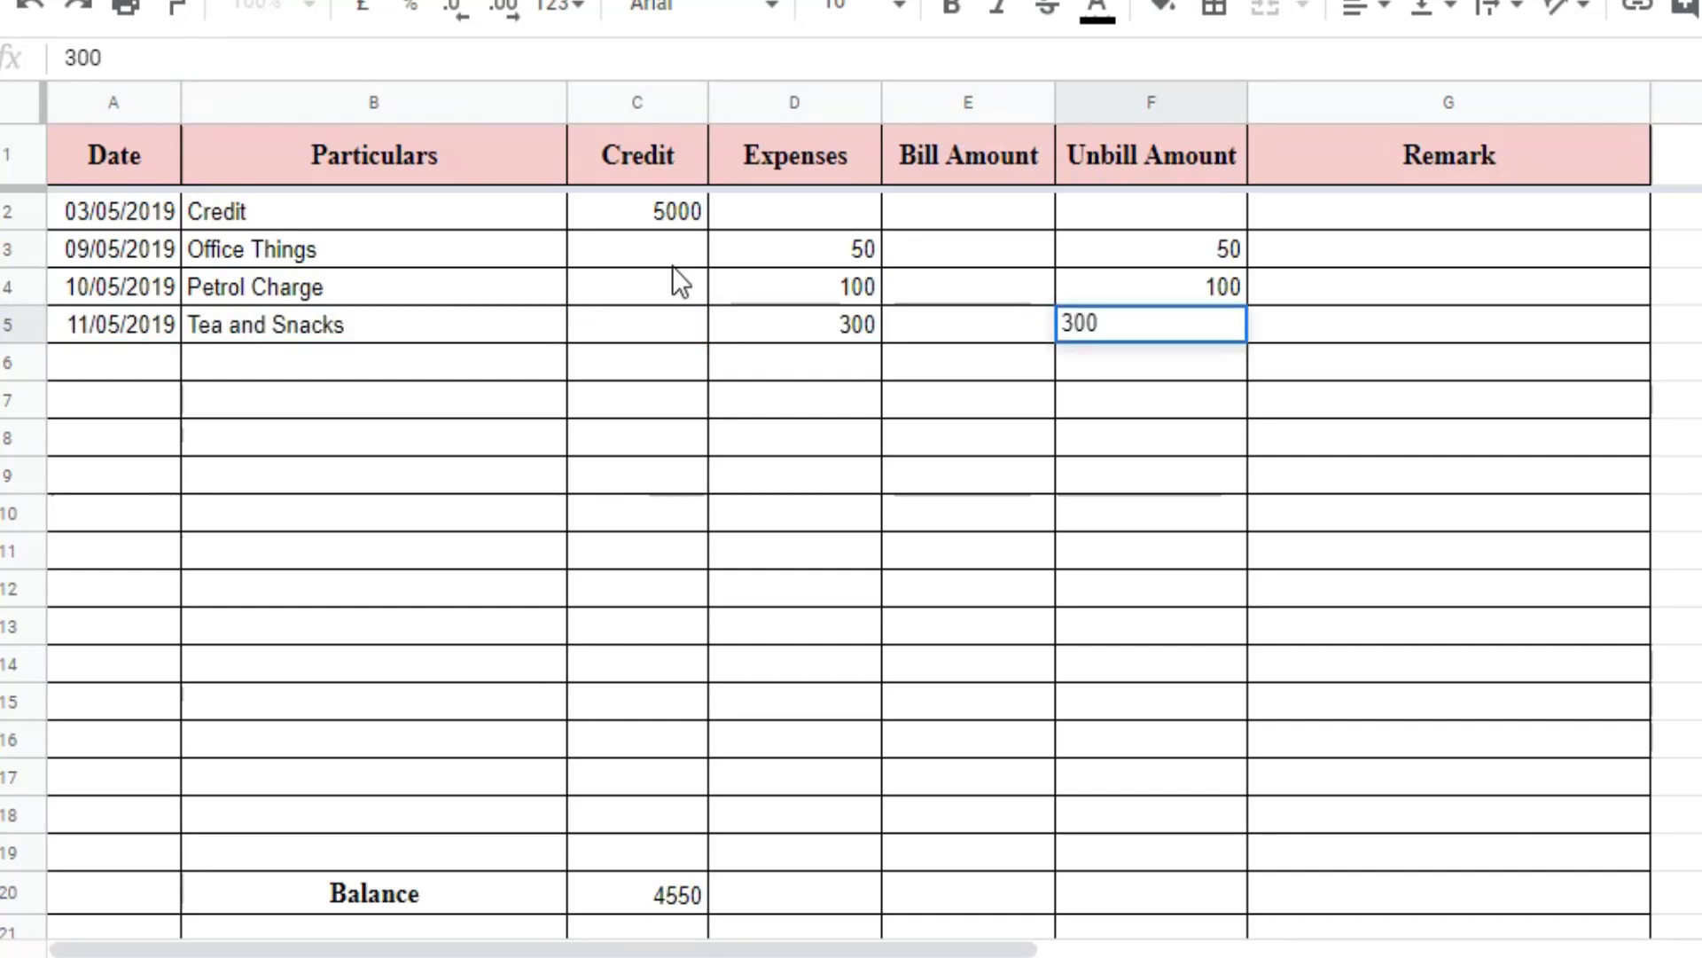
key(Return)
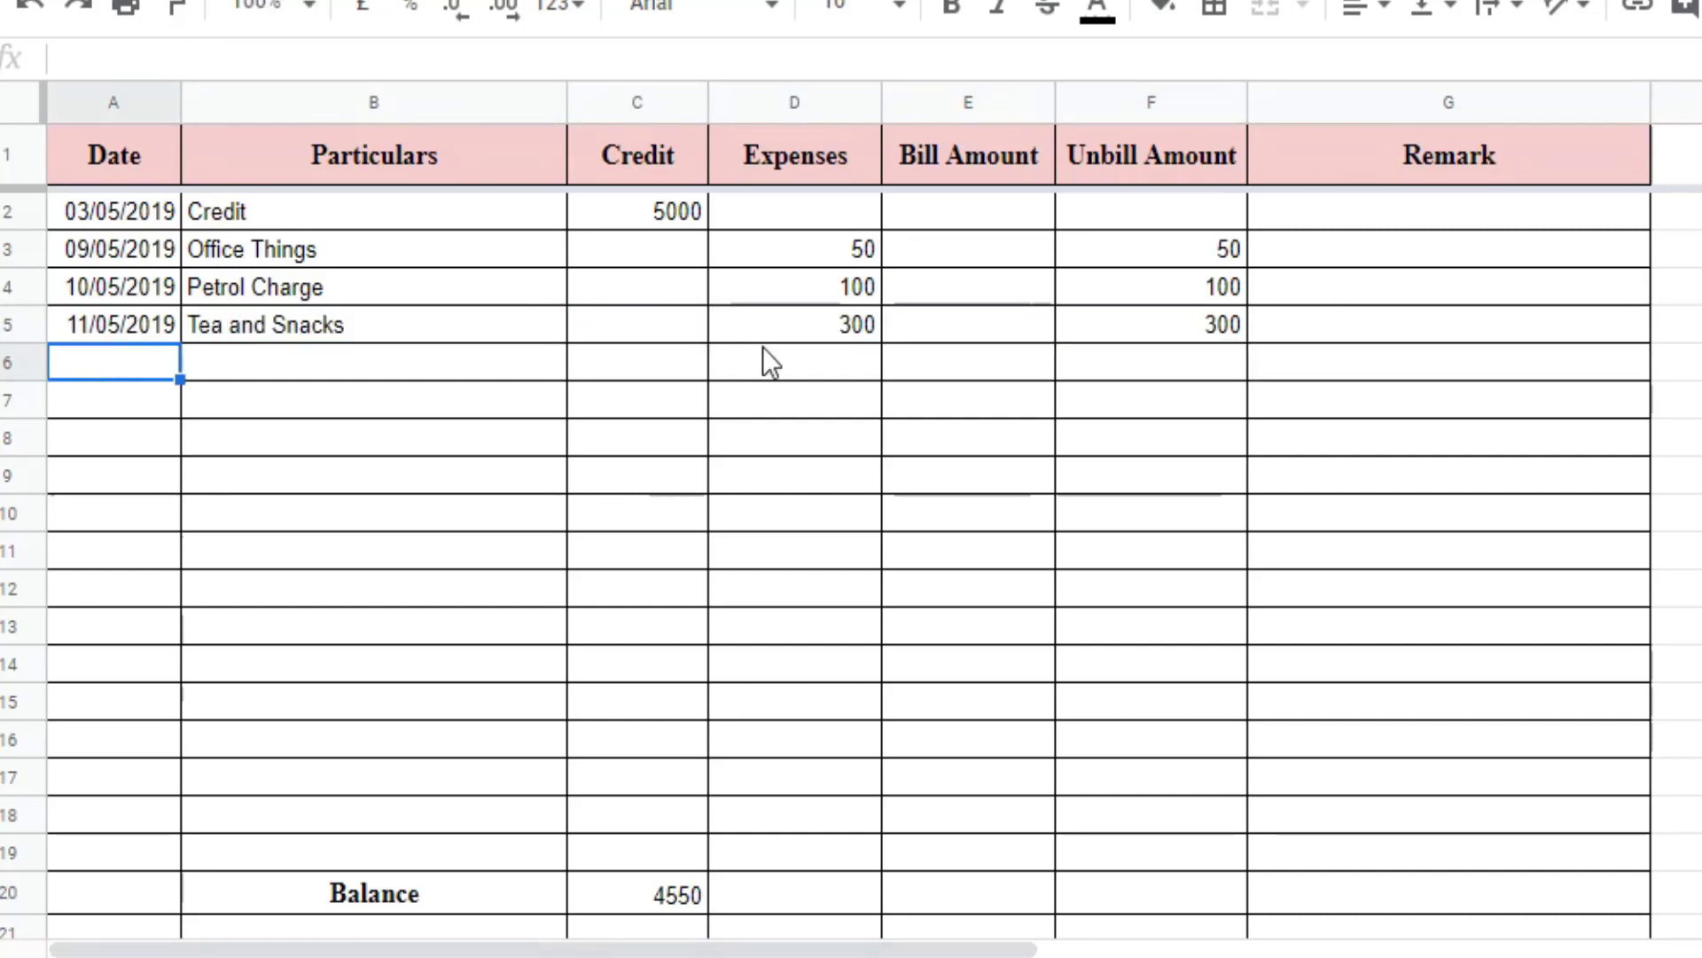
text(11/05/2019)
key(Tab)
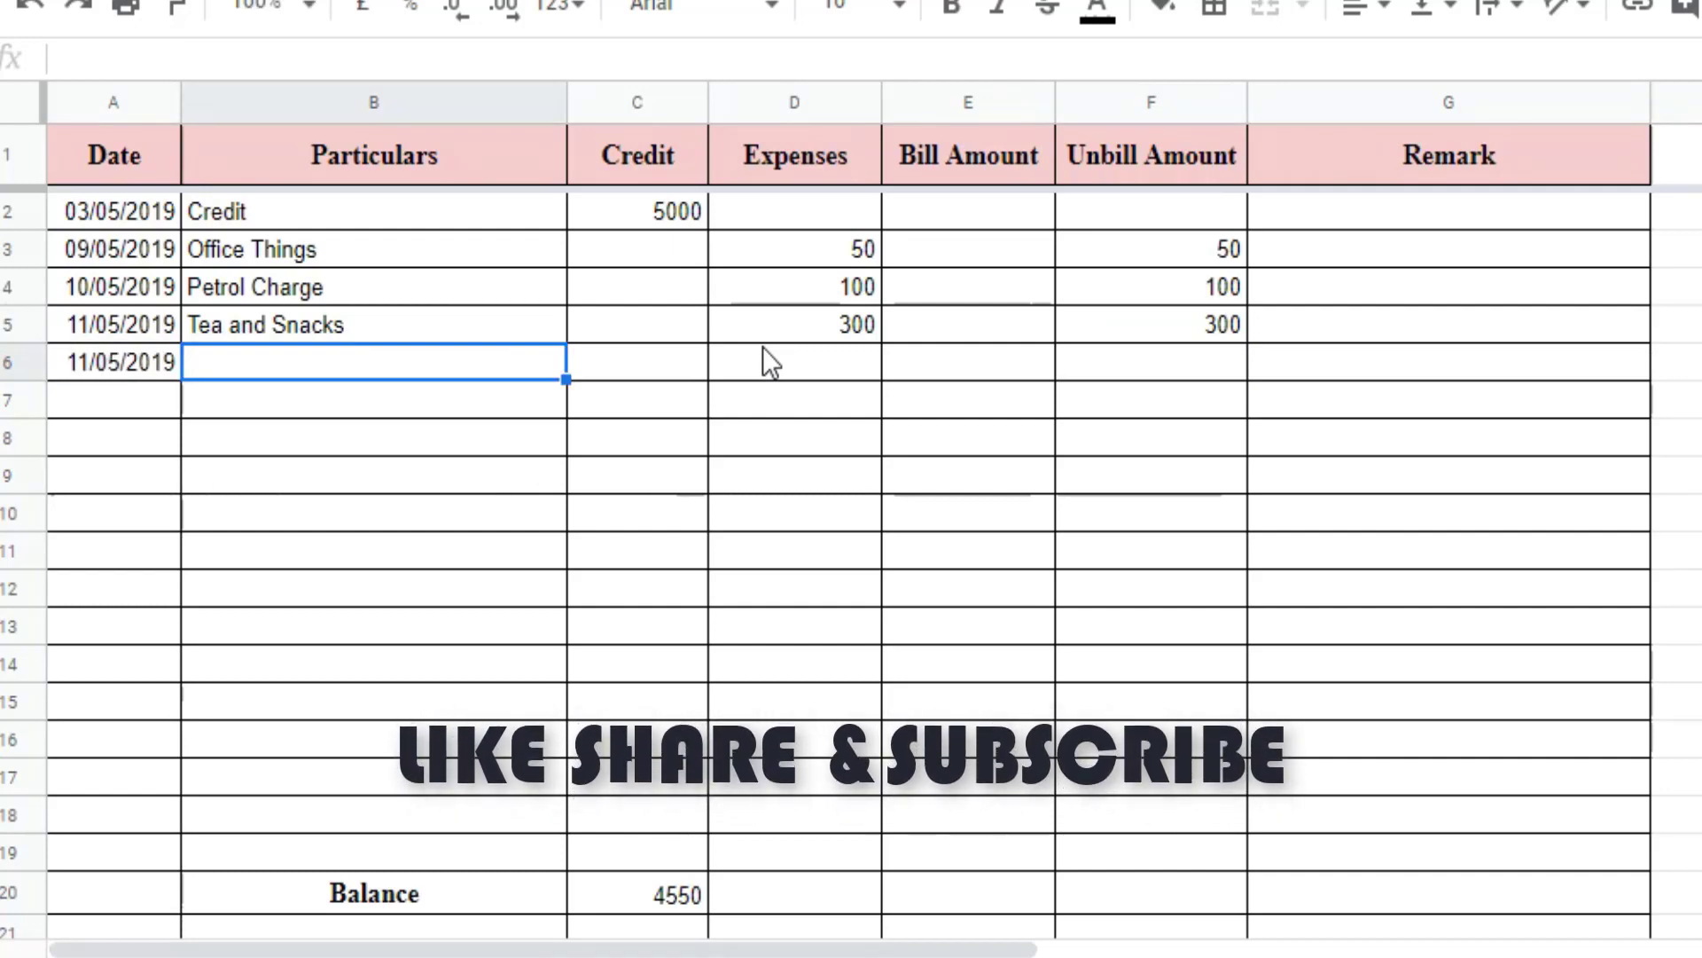
text(C)
text(500)
key(Tab)
key(Tab)
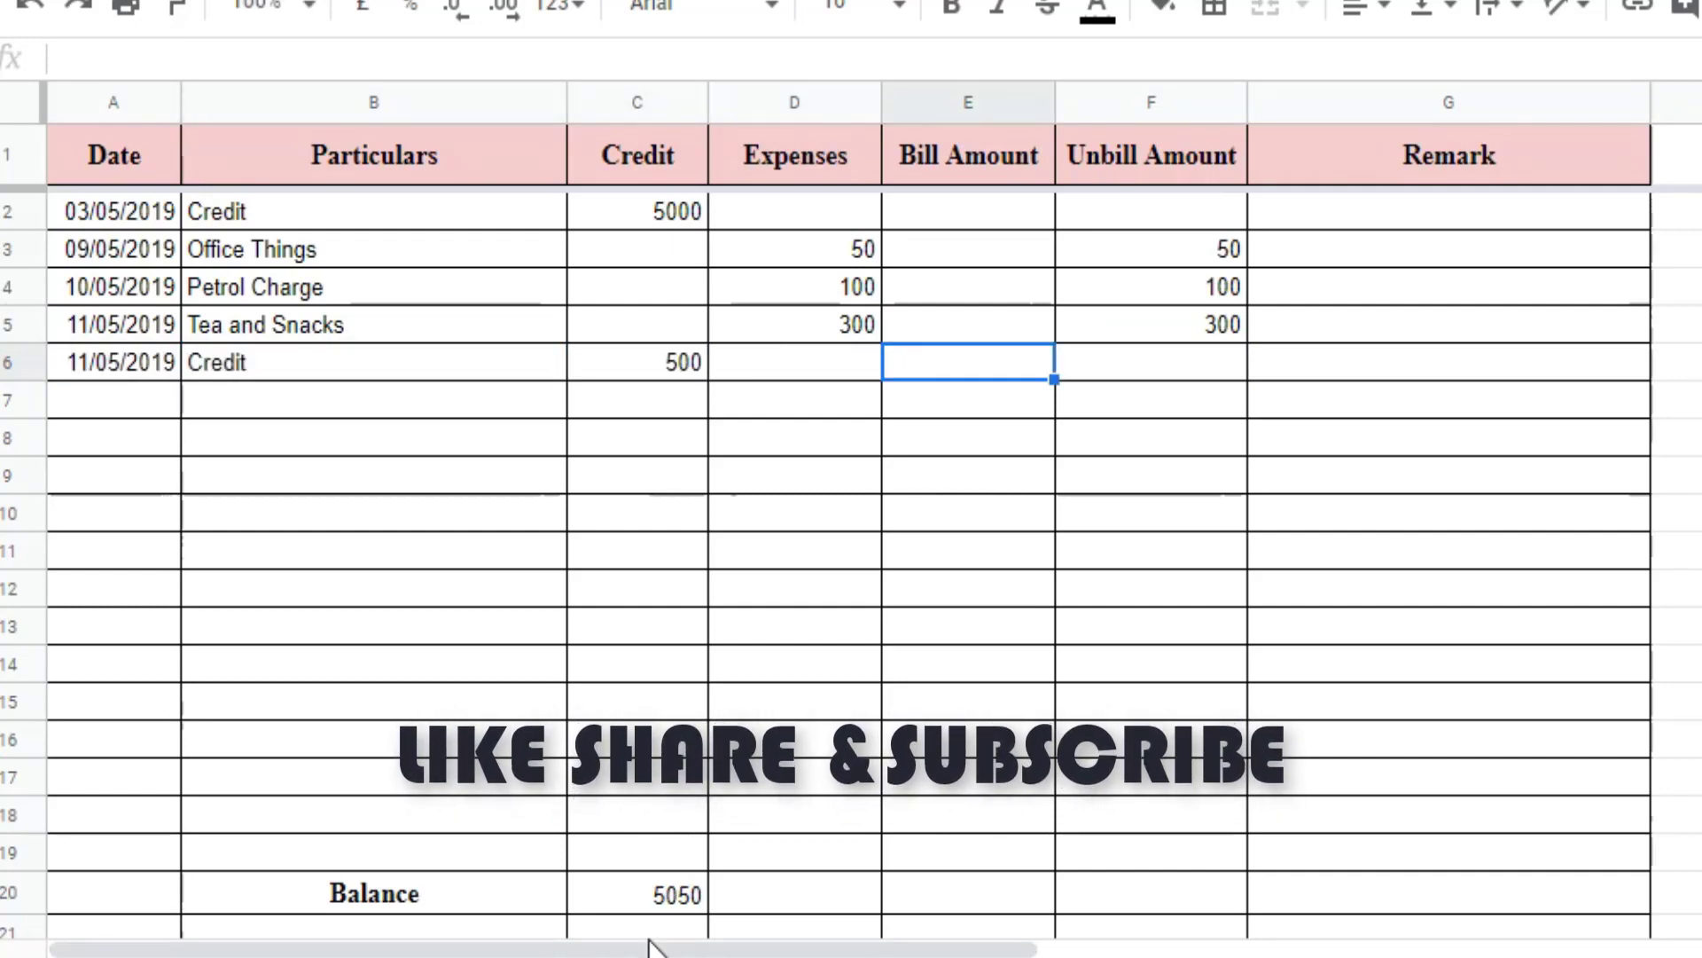
Record 11/05/2019 Cleaning, 500 expense and unbilled, remark Voucher signed on row 7.
click(96, 405)
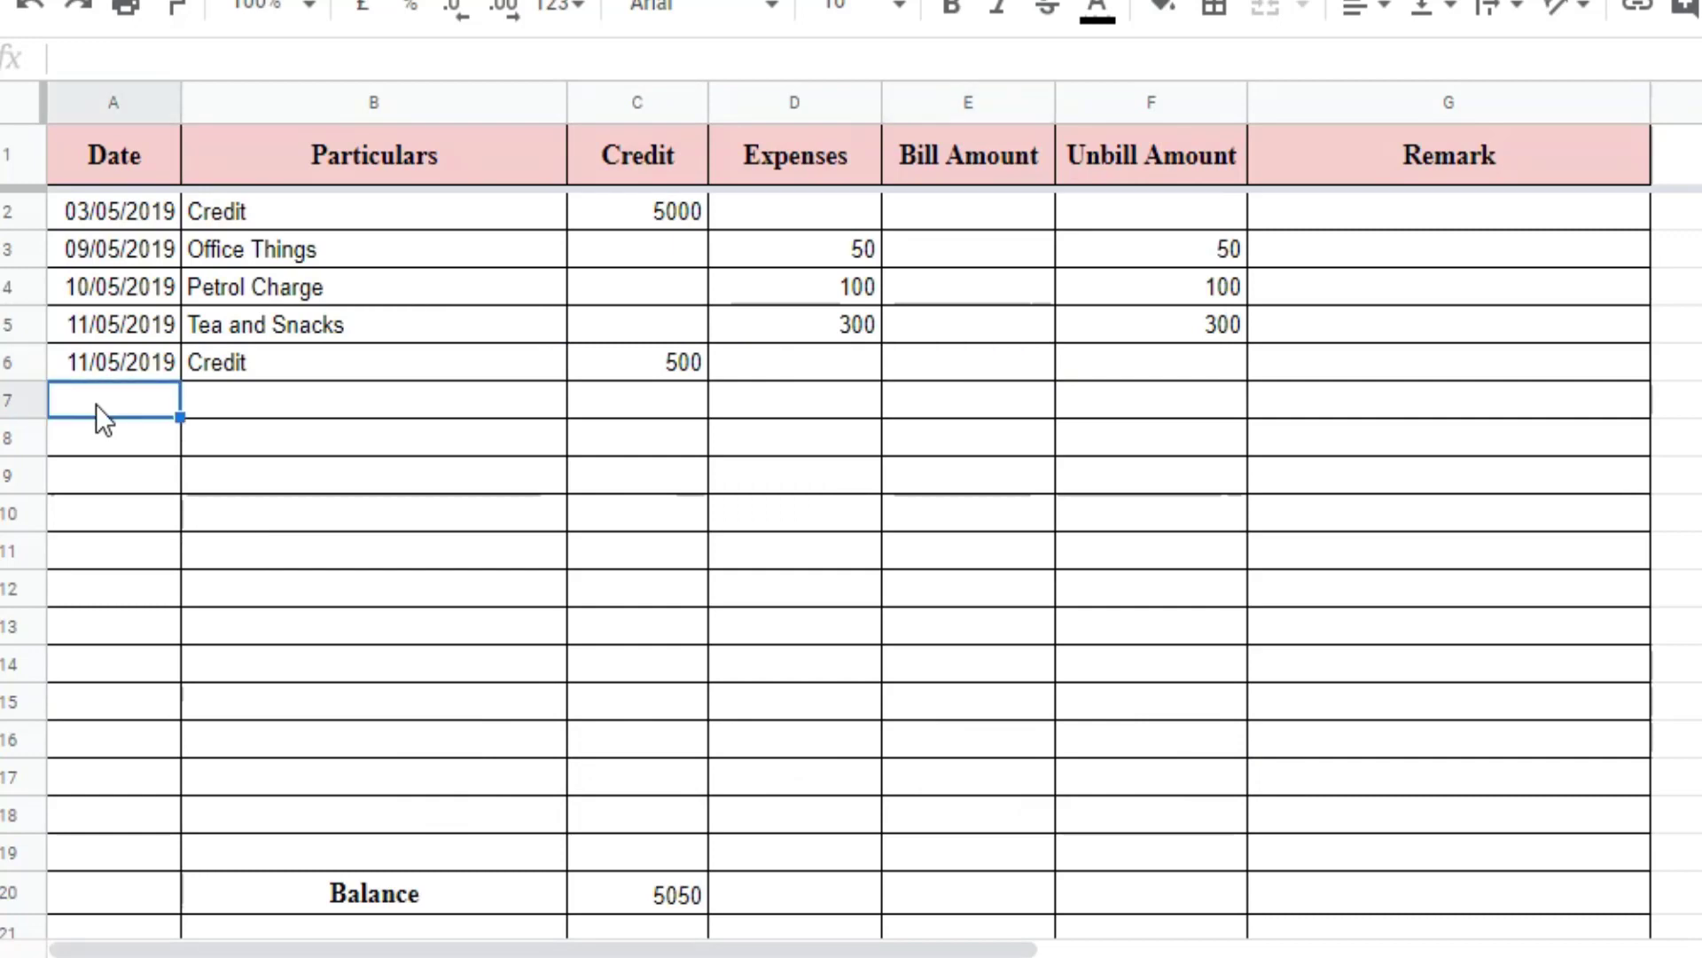
text(11/05/2019)
key(Tab)
text(C)
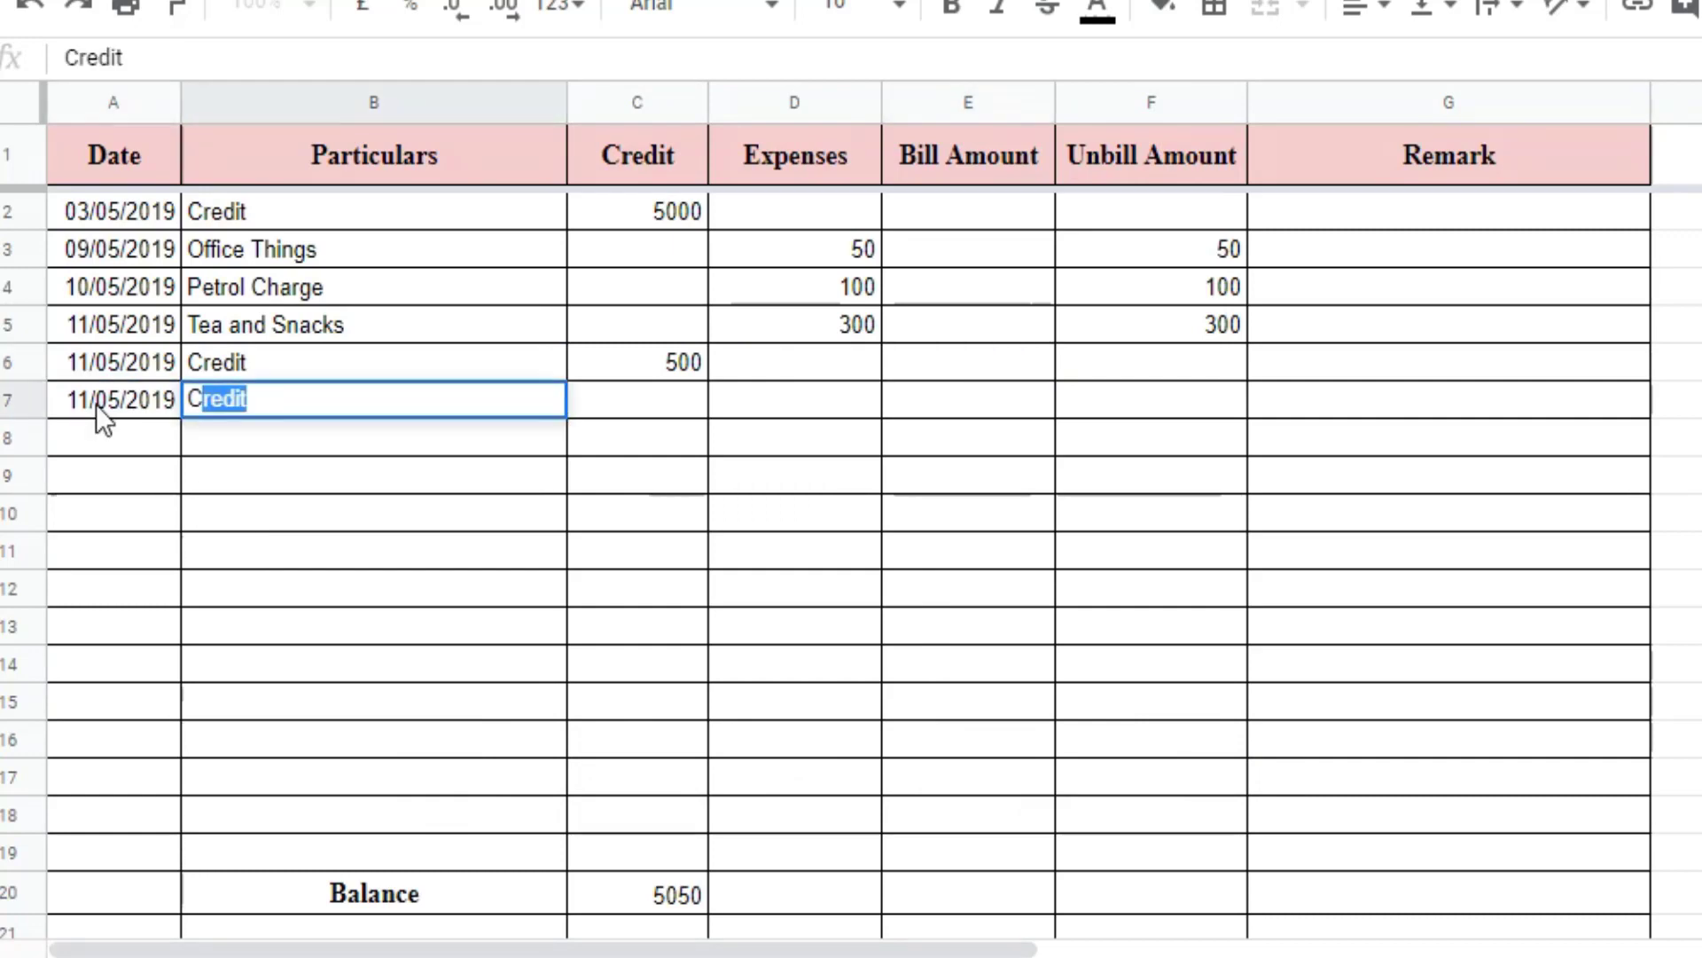
text(leaning)
key(Tab)
key(Tab)
text(500)
key(Tab)
key(Tab)
text(500)
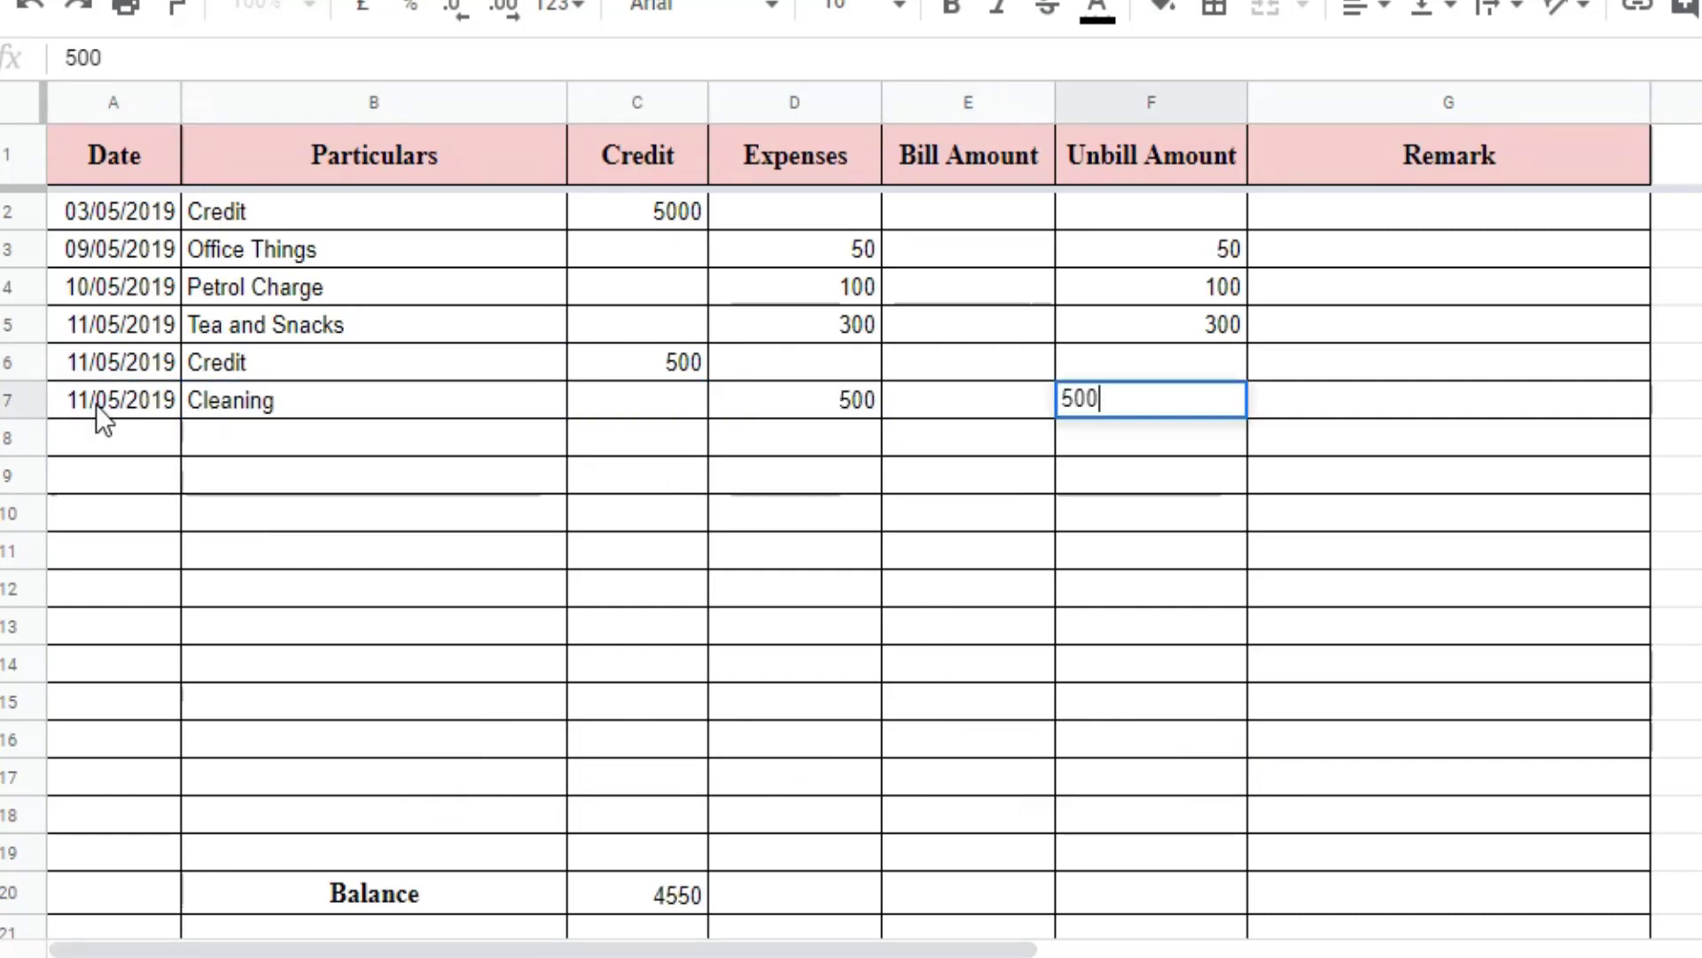
click(1356, 417)
text(vo)
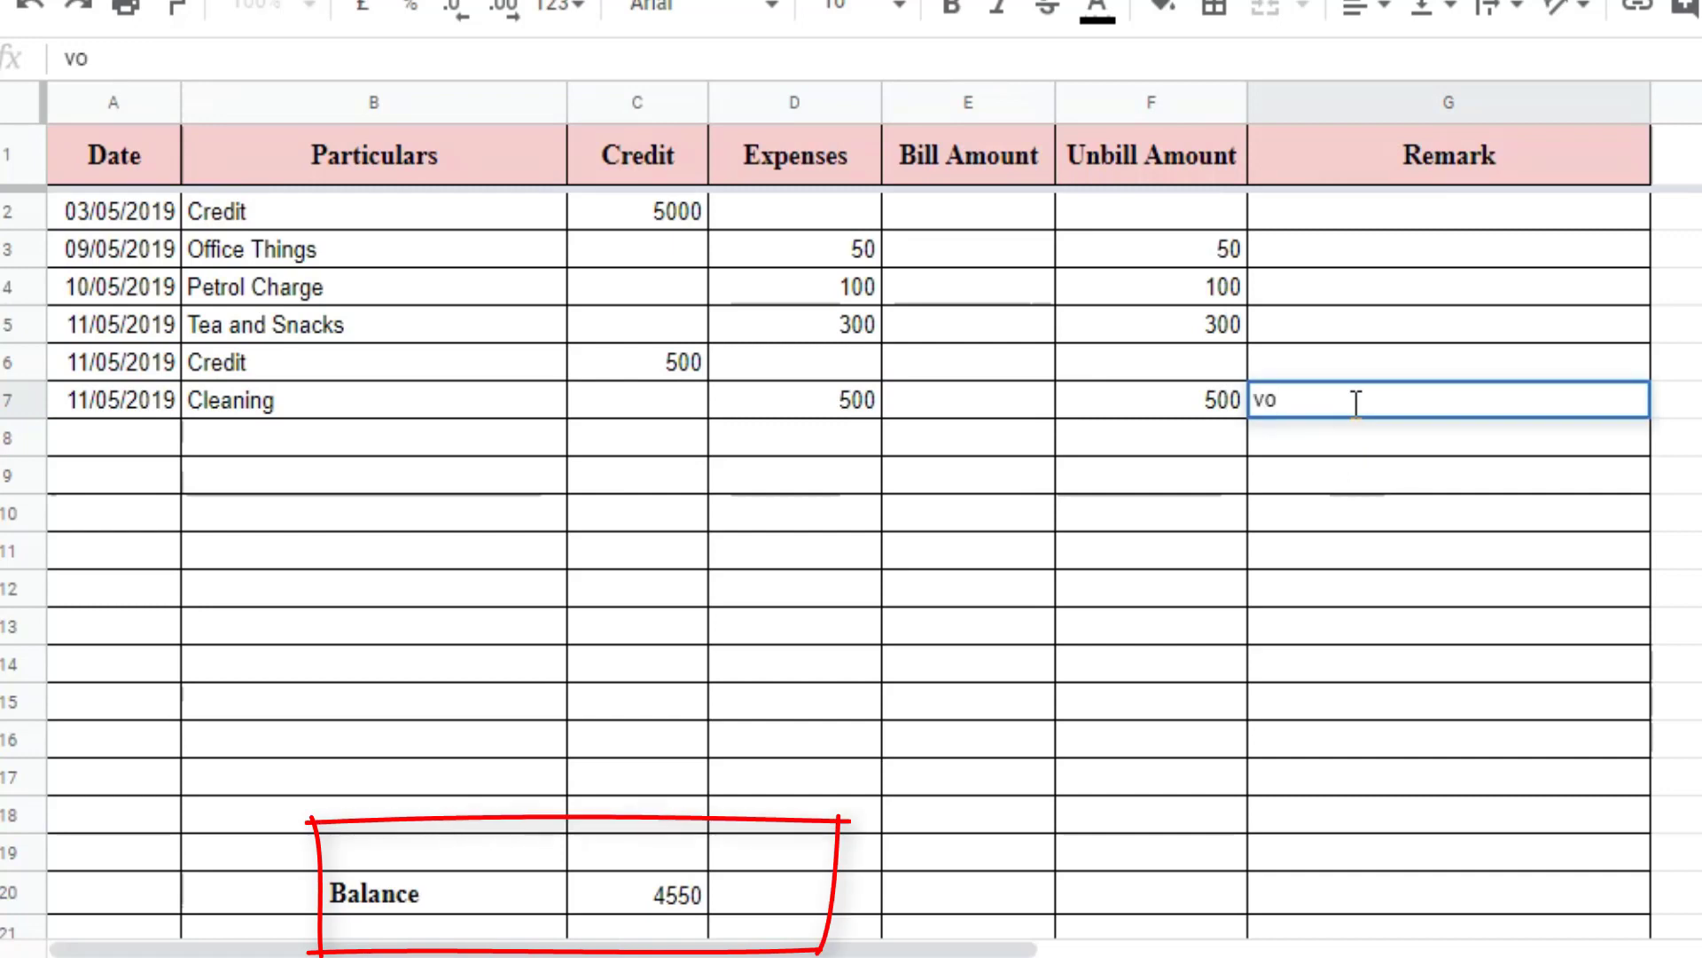
text(Voucher signed)
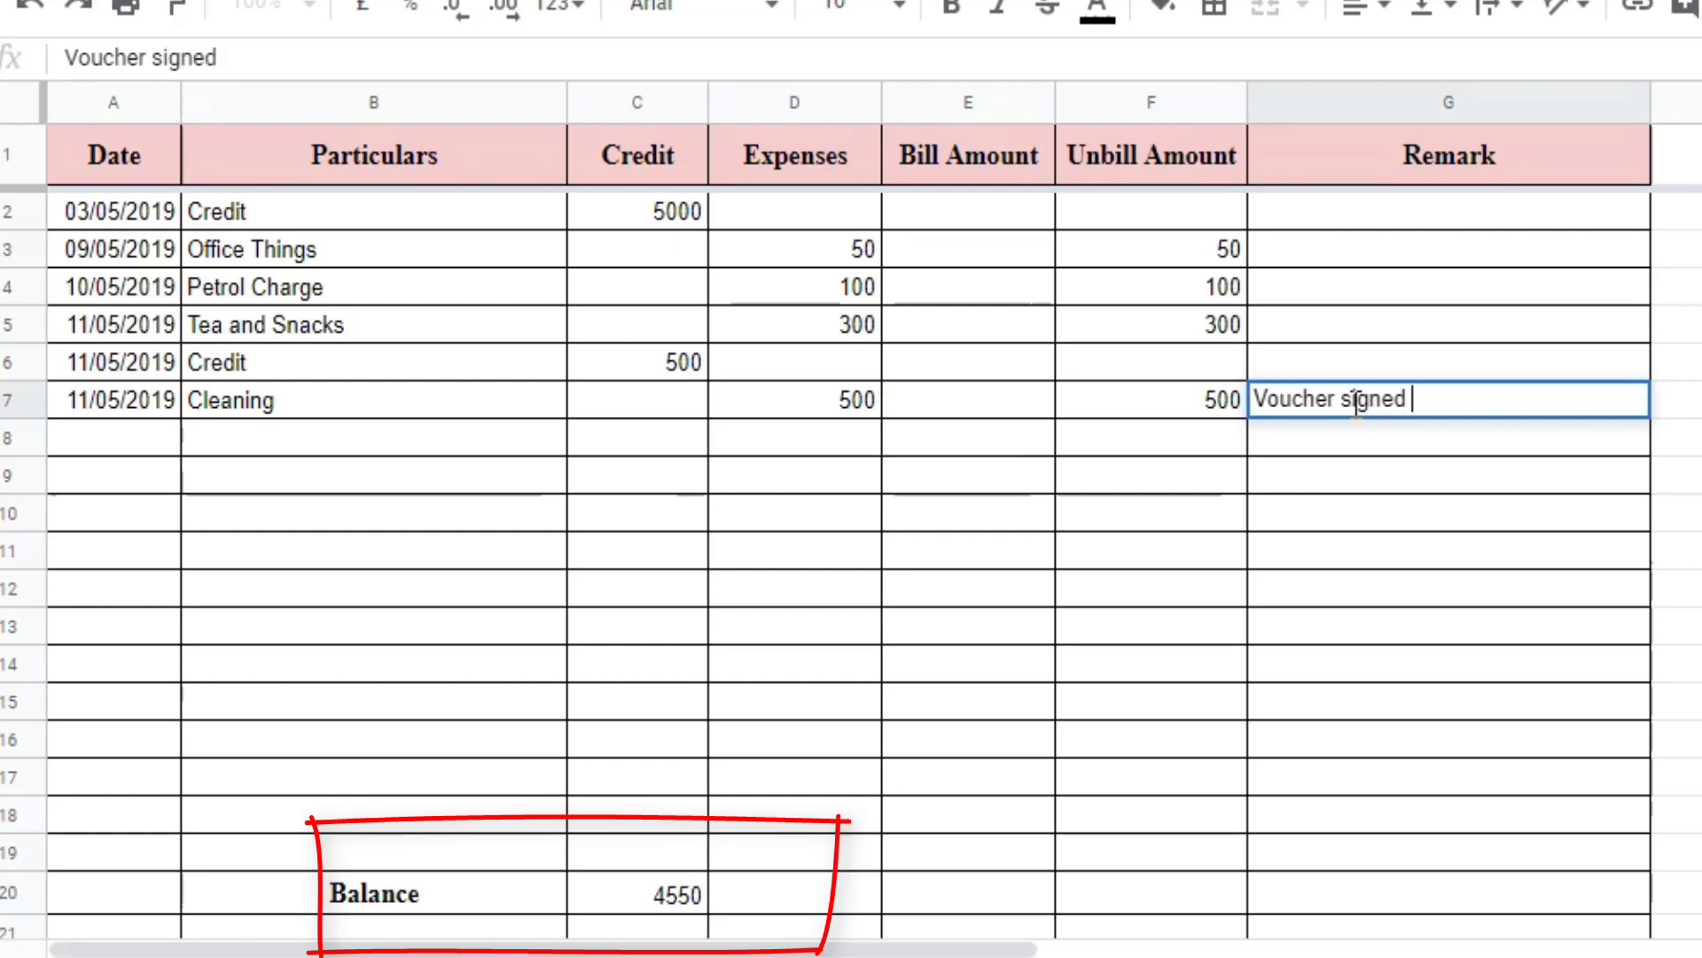
click(1389, 477)
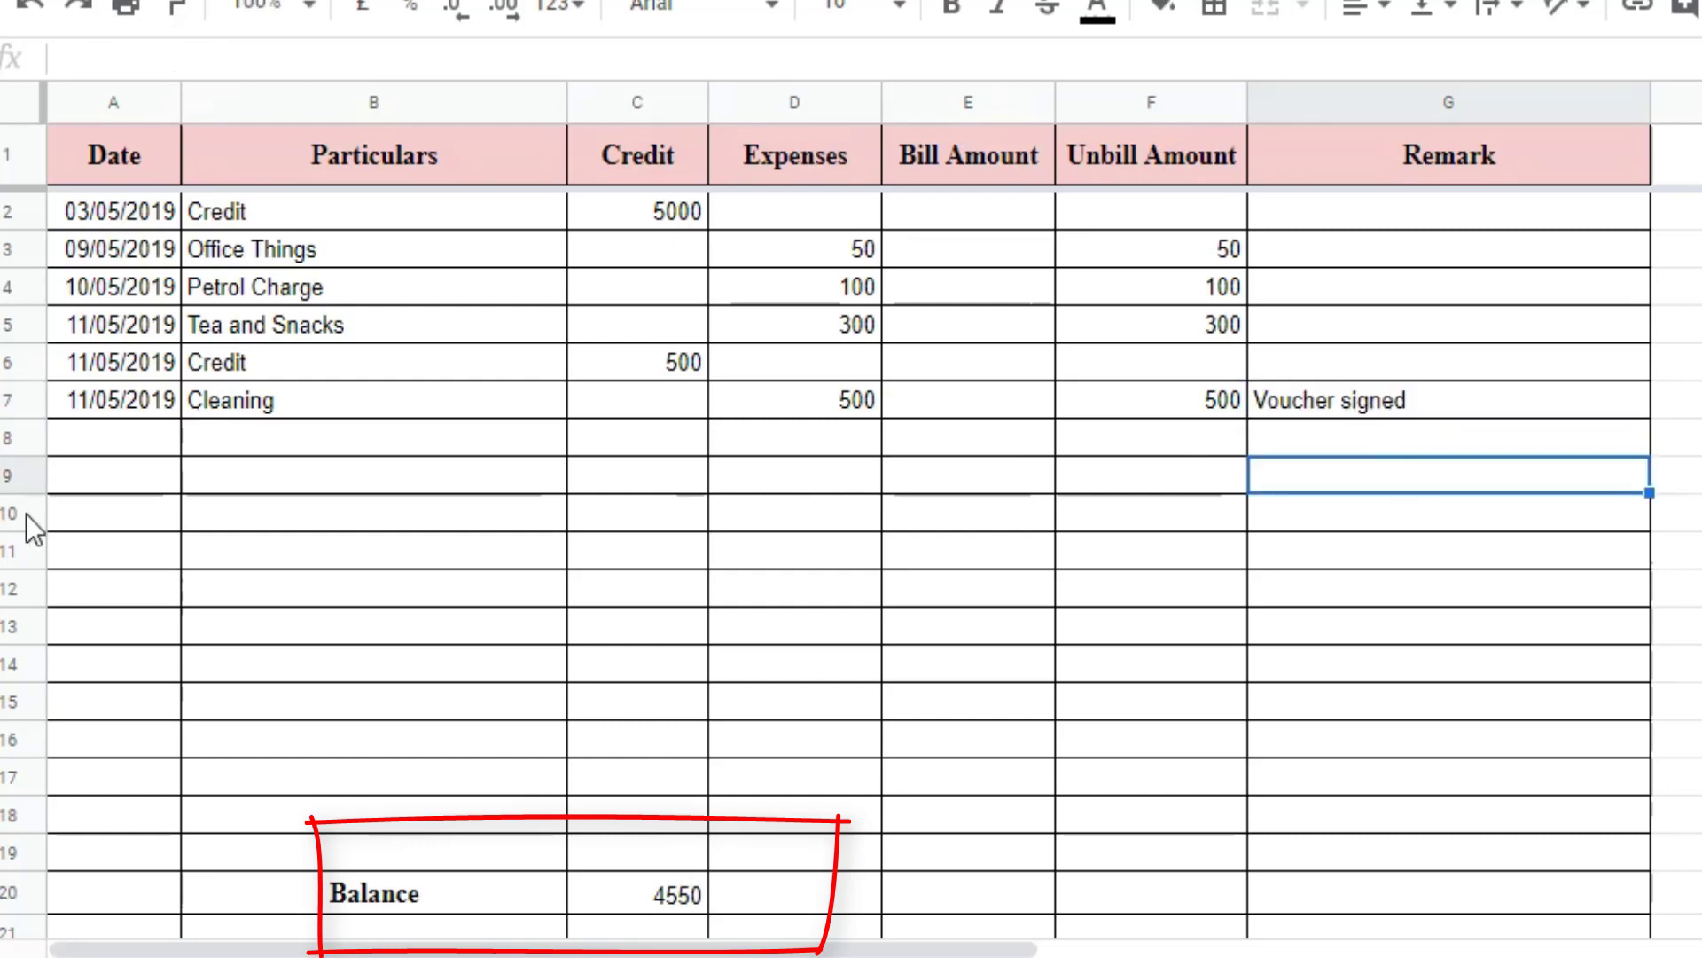
Enter row 8 as 13/05/2019, AC Service, with an 800 expense, dropping the Balance to 3750.
click(93, 448)
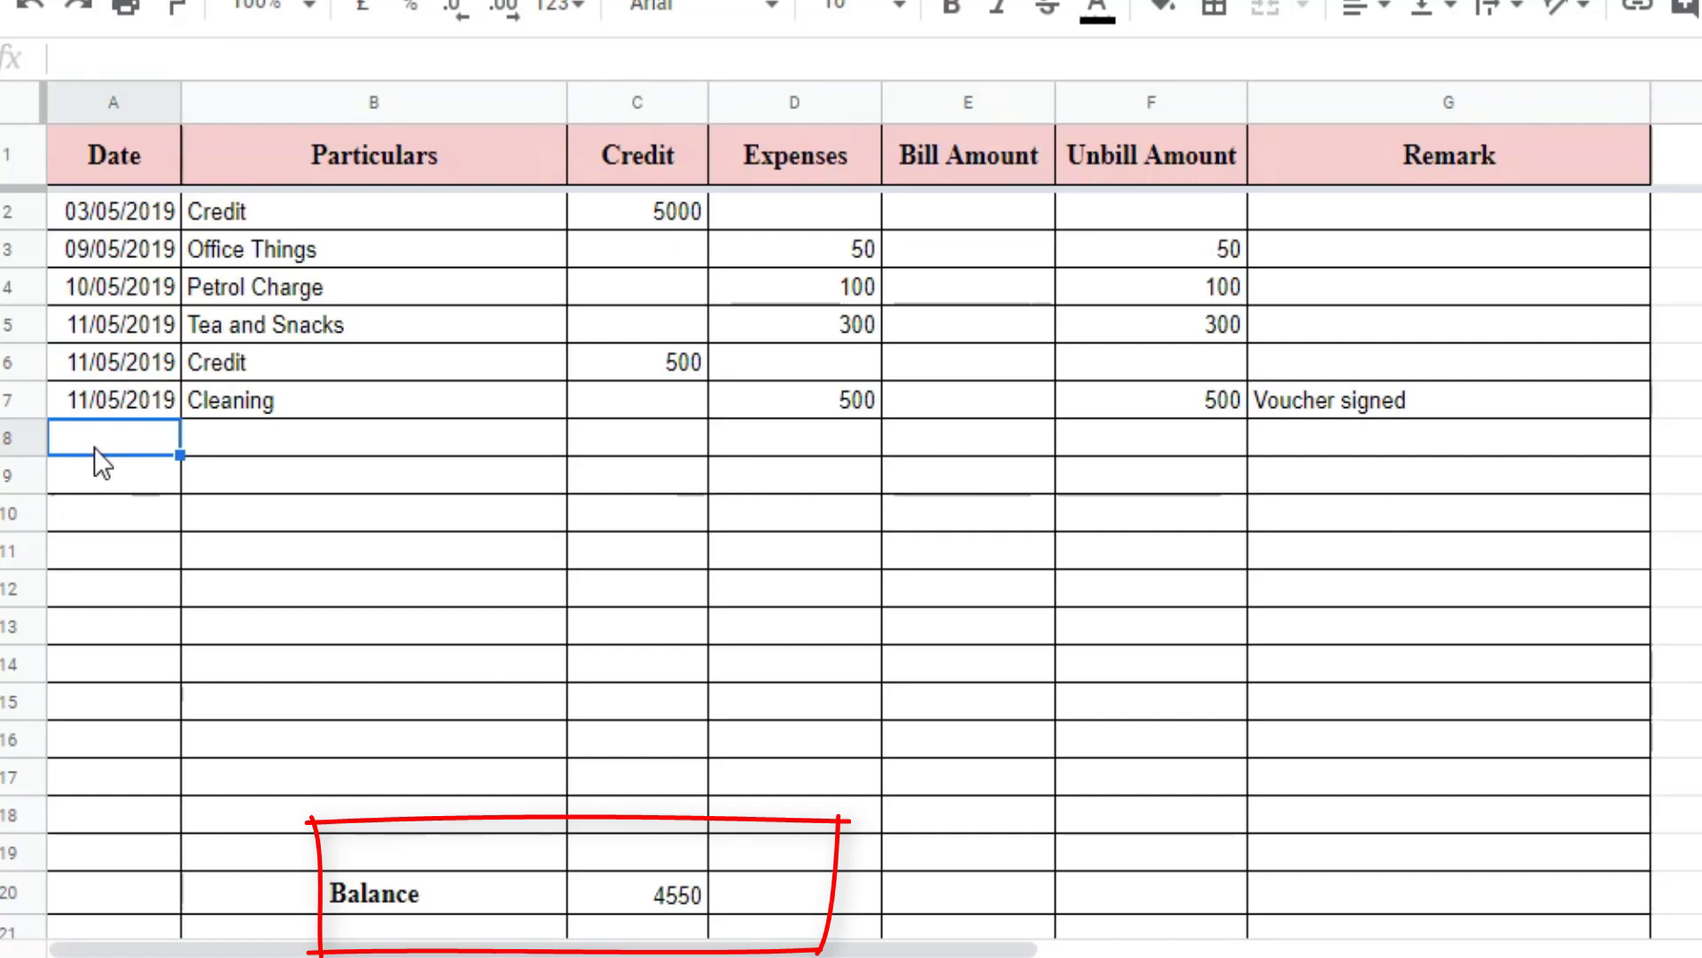
text(13)
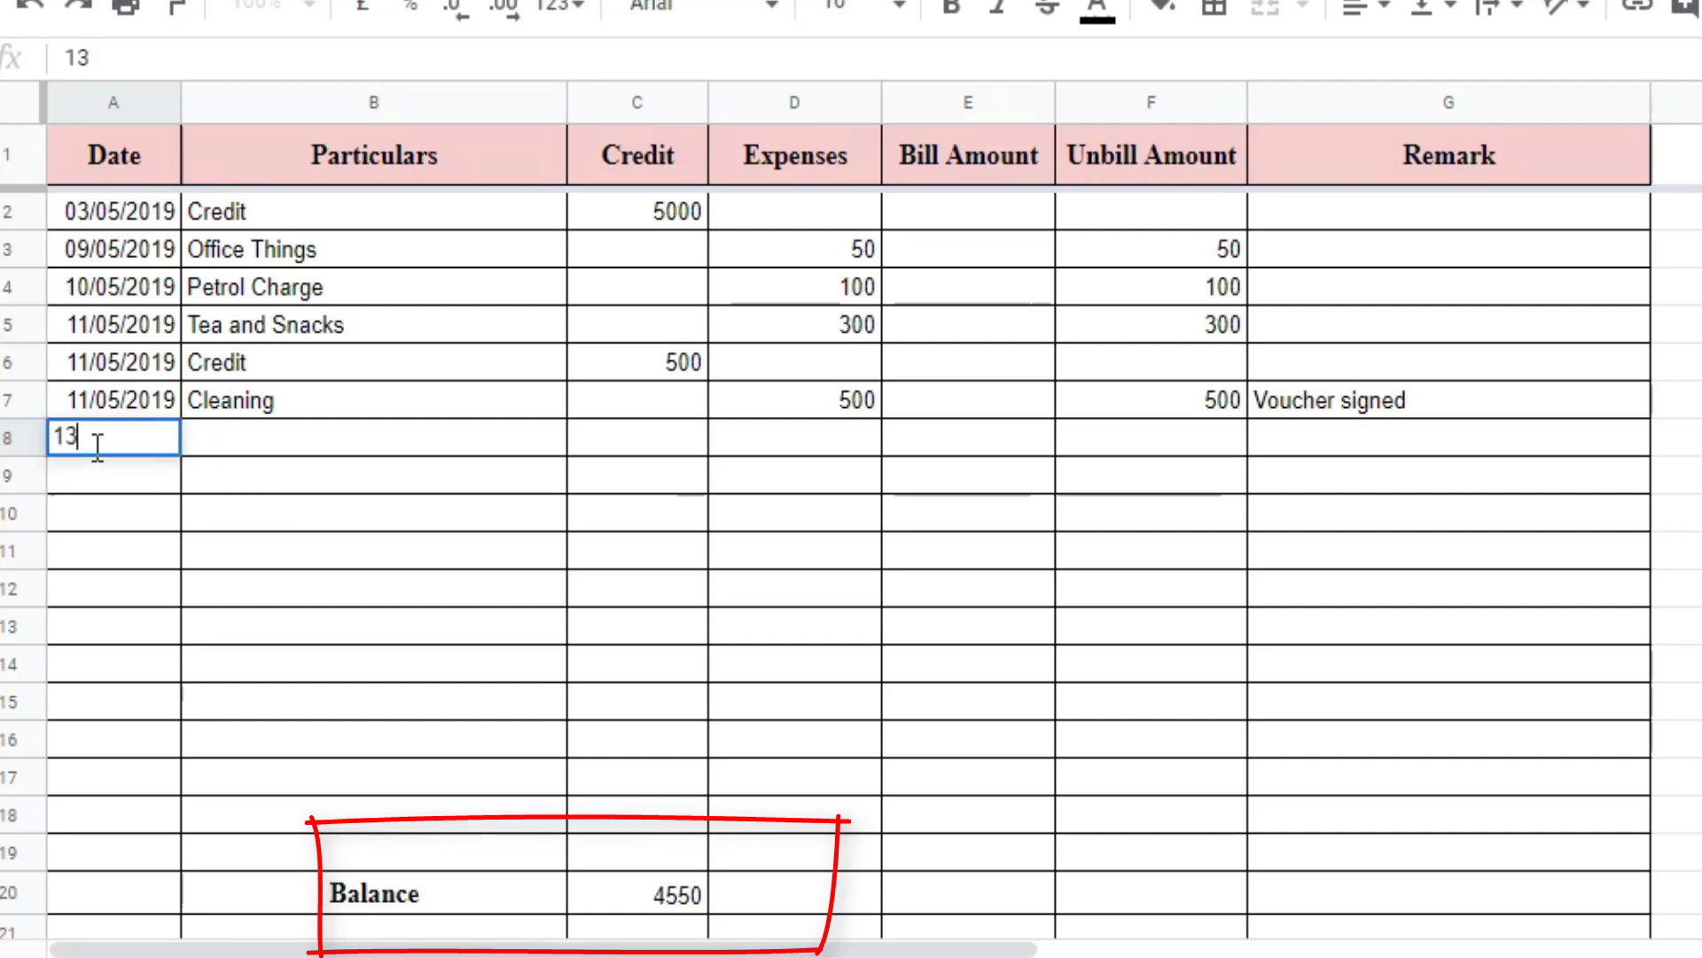
text(/05/)
text(2019)
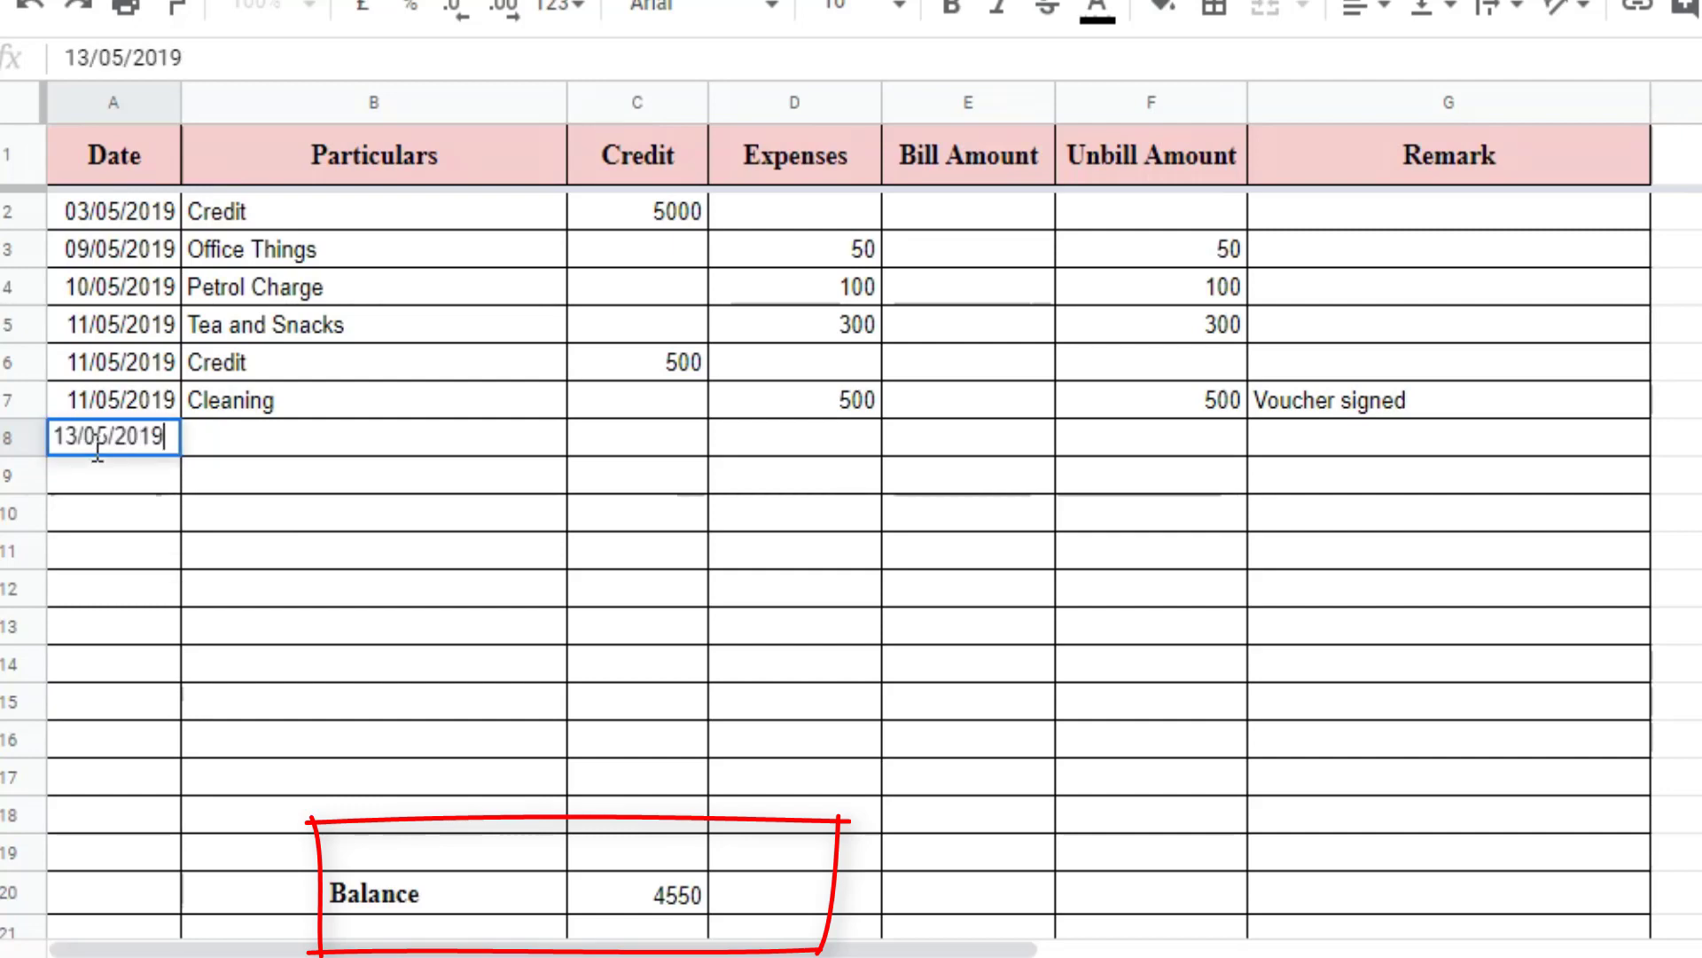
key(Tab)
text(AC)
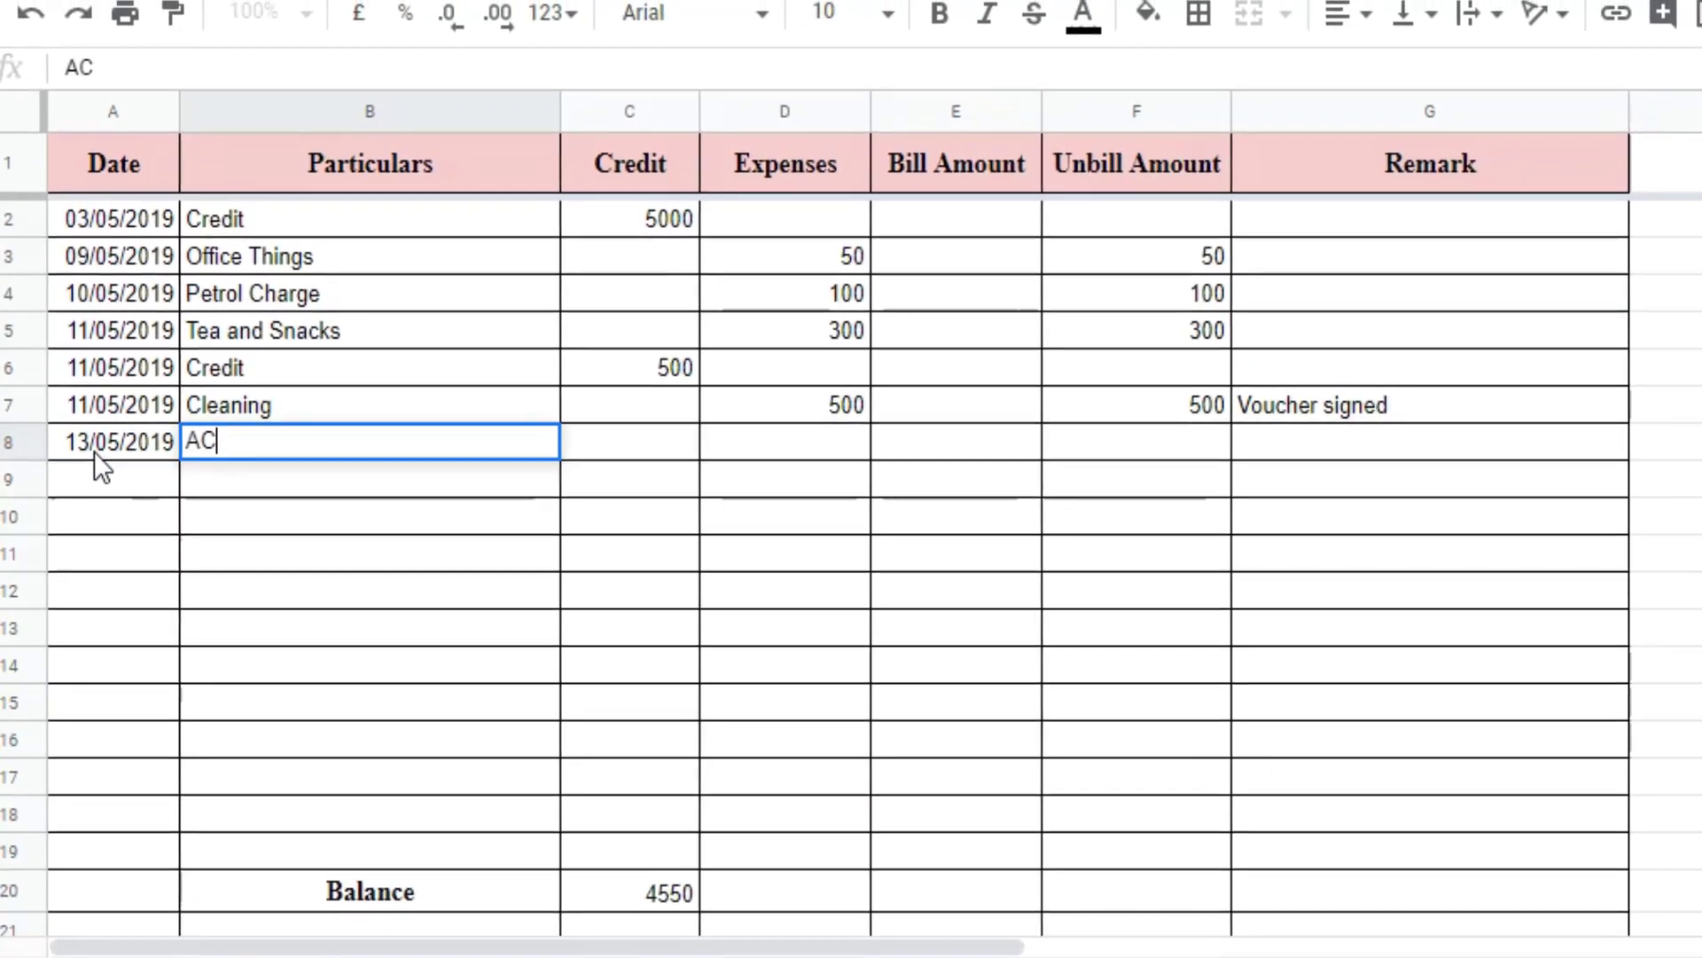
text( Ser)
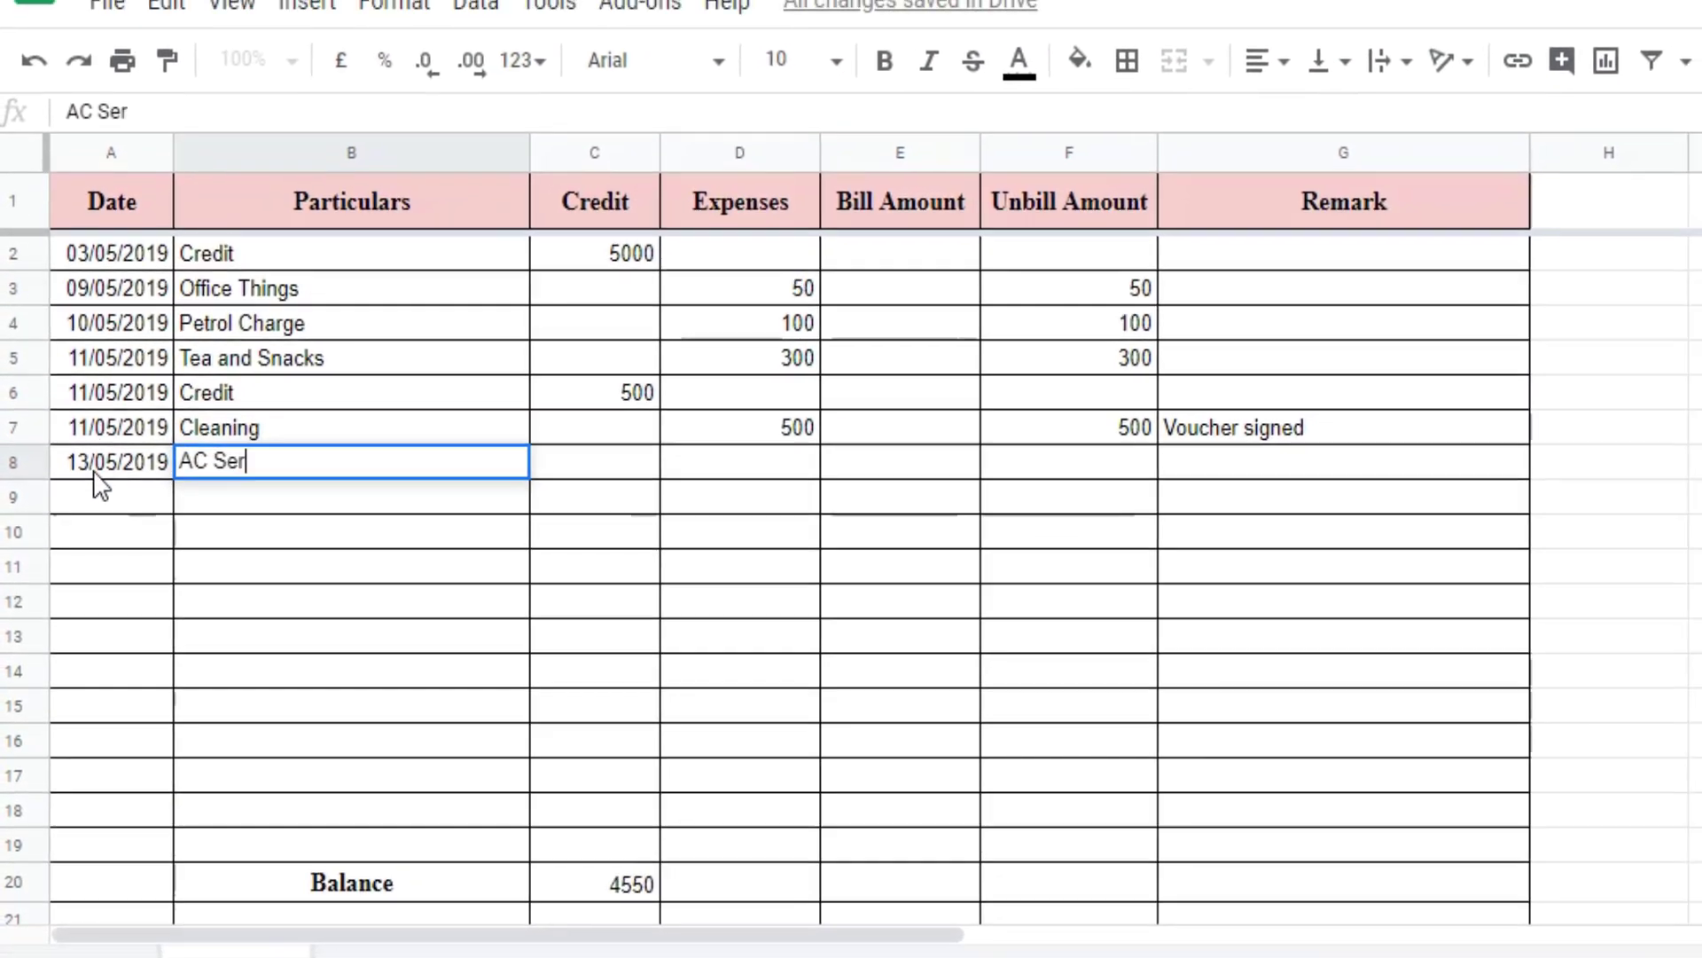
text(vice)
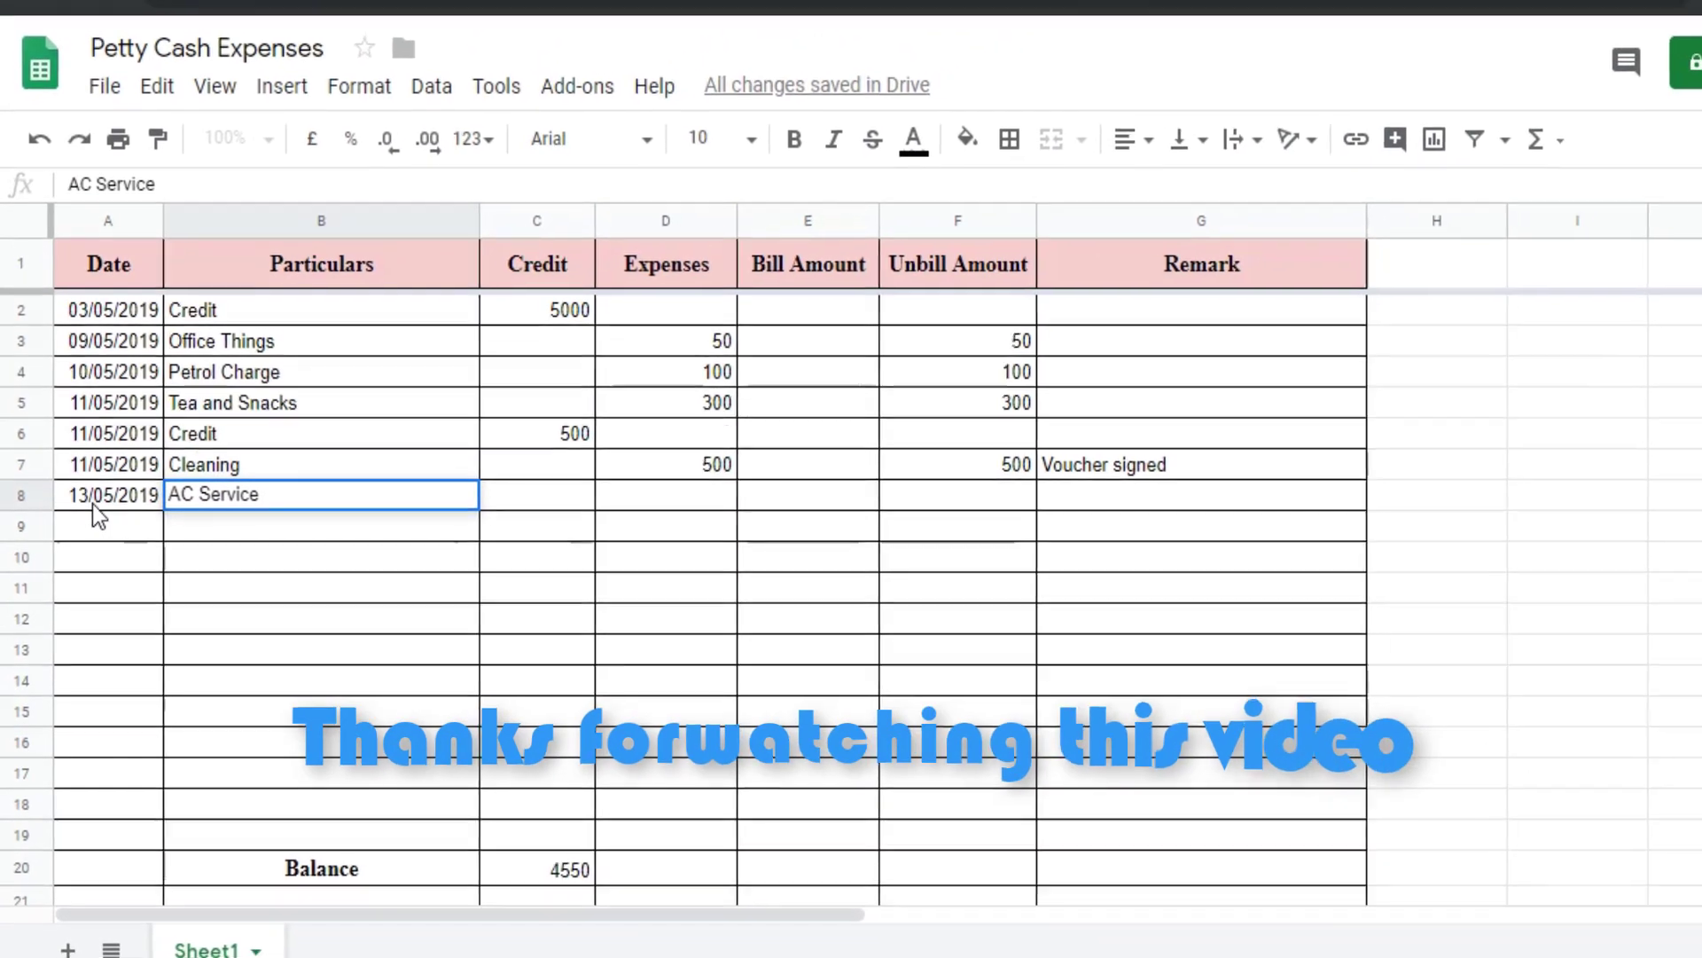
key(Tab)
key(Tab)
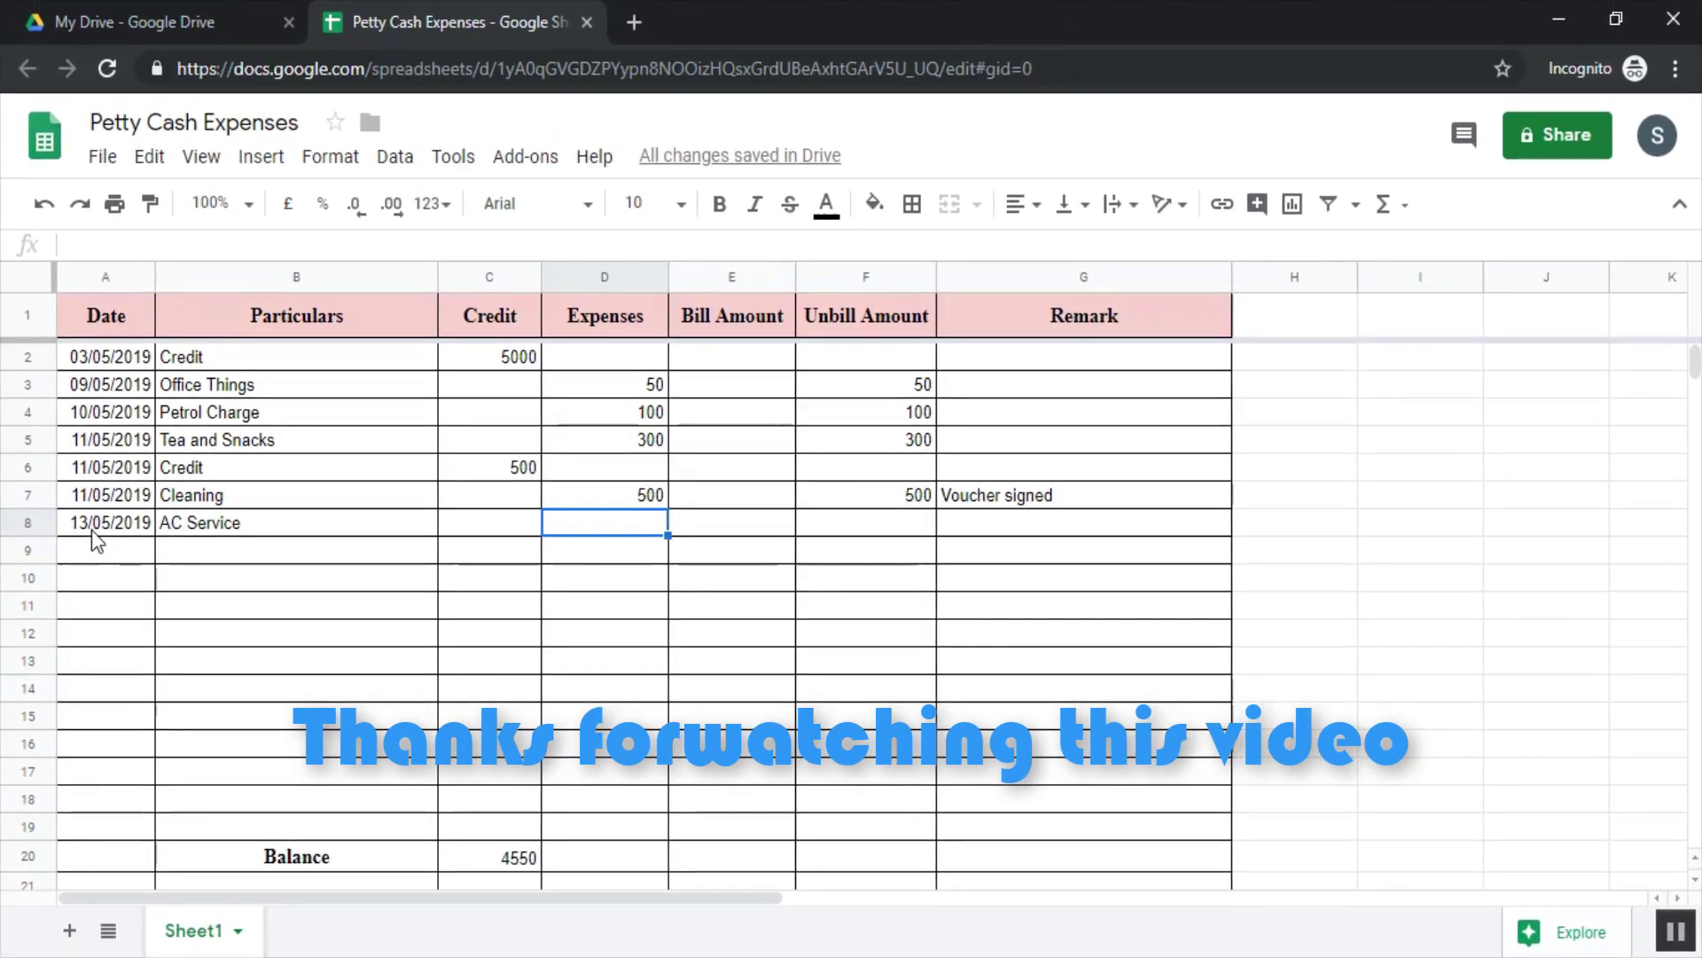
text(800)
key(Tab)
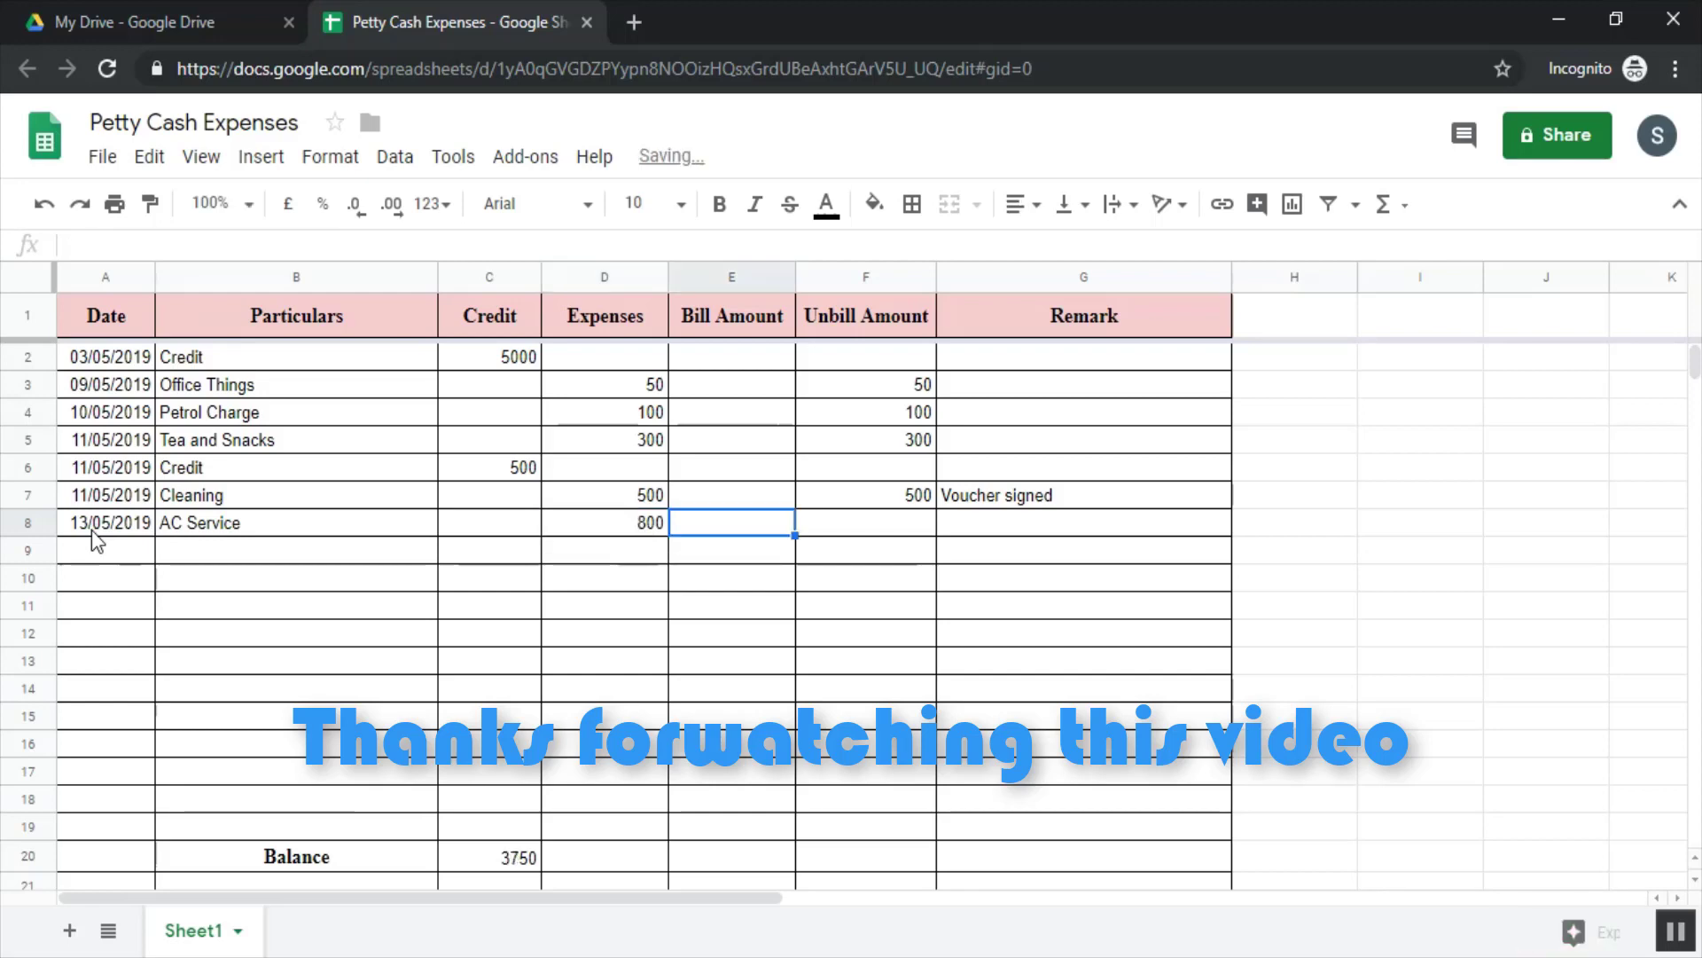